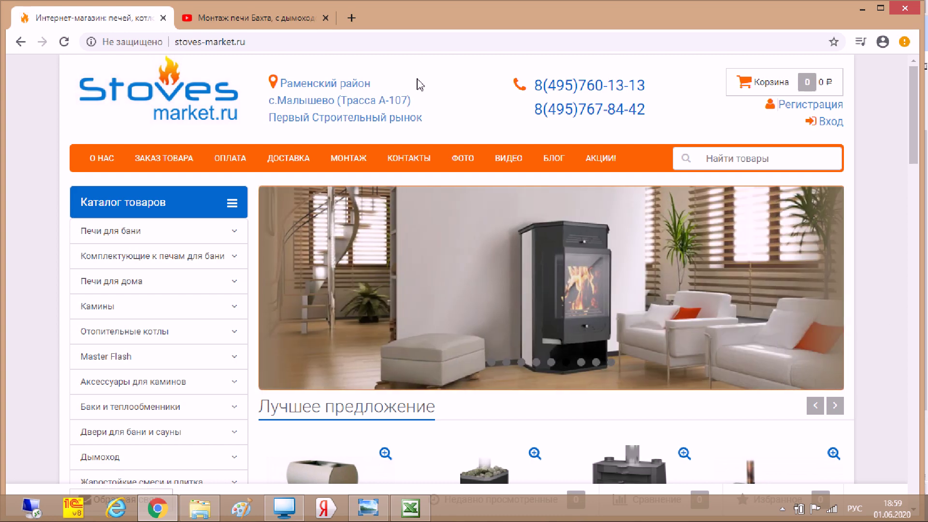
Step: Look at the Bakhta stove installation video page, then page through the house and laser-meter photos in Windows Photo Viewer
click(289, 18)
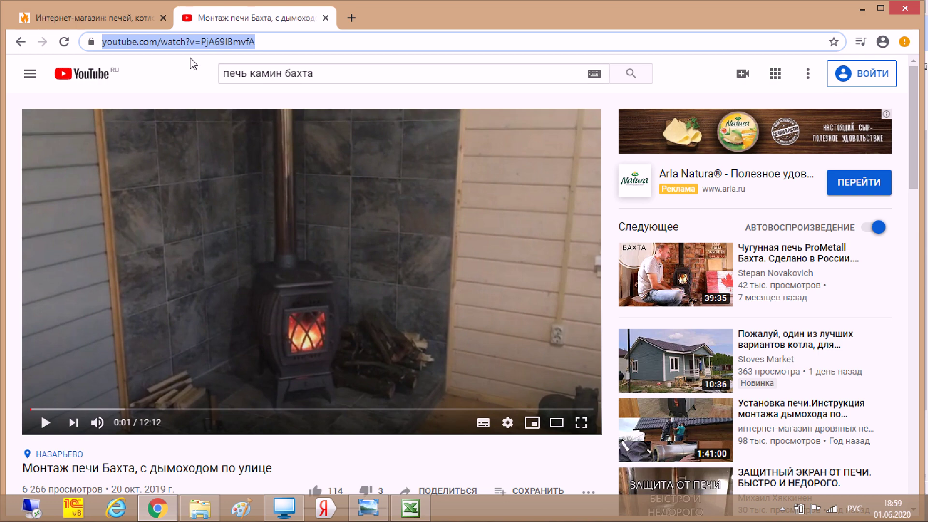
click(149, 24)
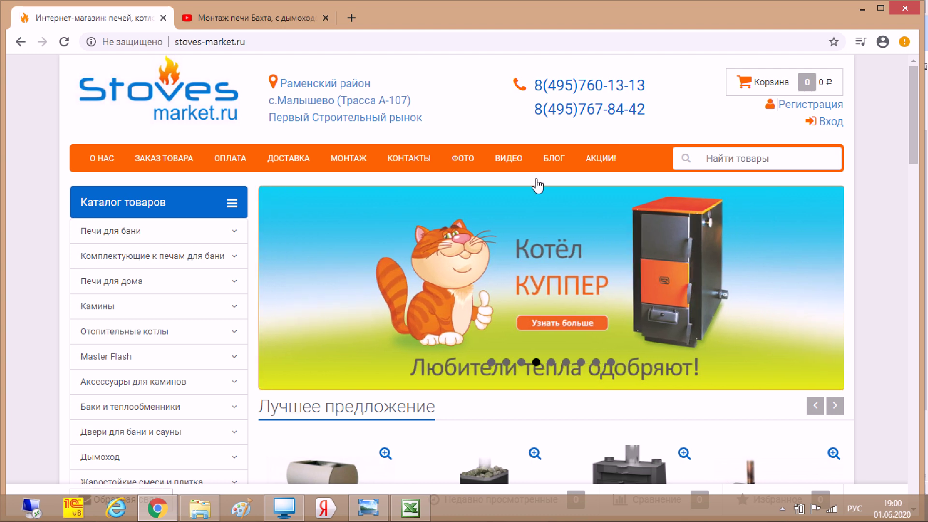
click(366, 507)
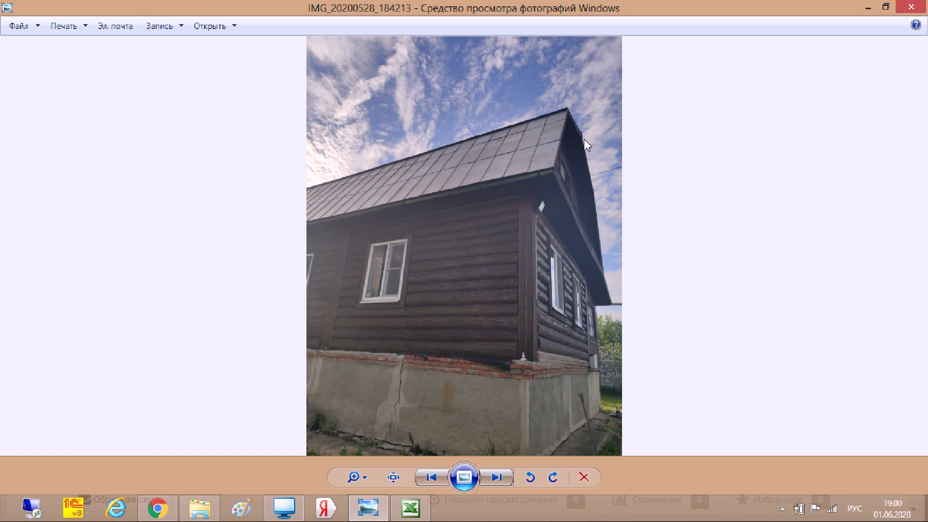
click(496, 477)
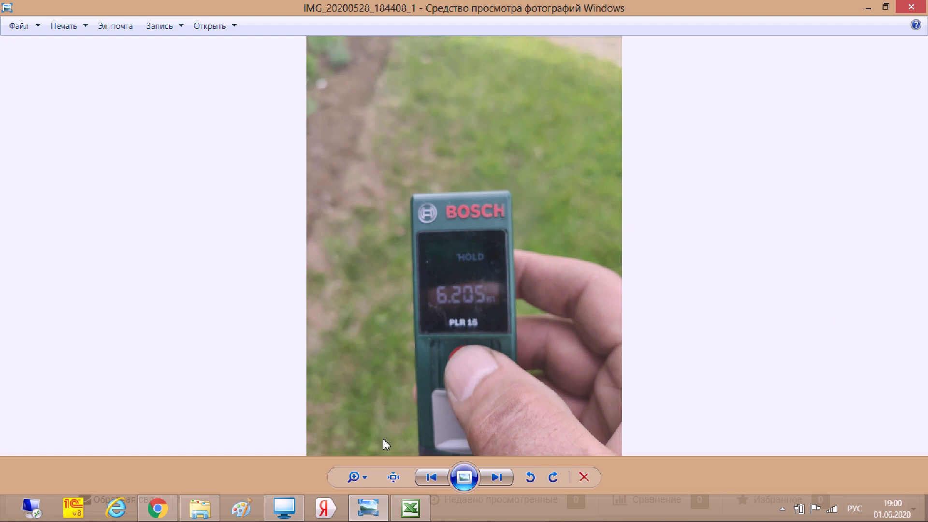
click(497, 478)
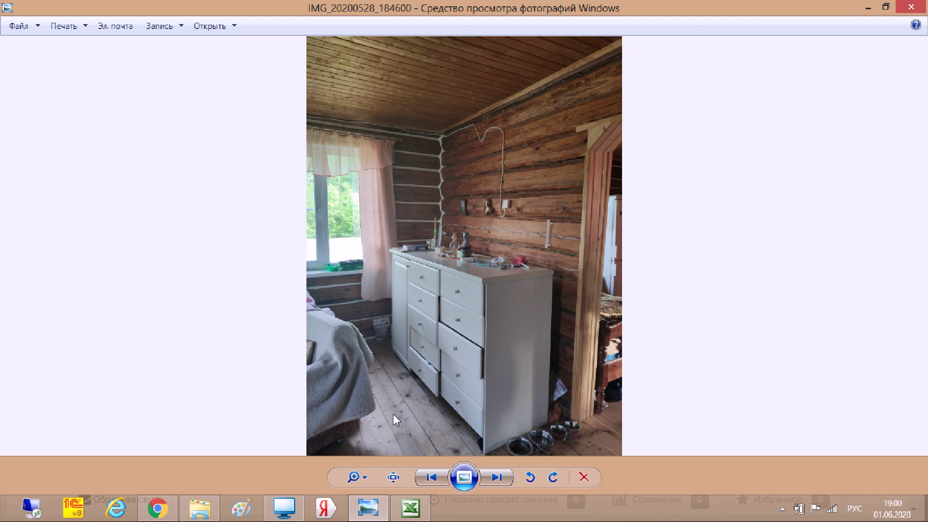
Step: Switch to Chrome, search Google for "феррум дымоходы" in a new tab and open the feflues.ru result
click(157, 509)
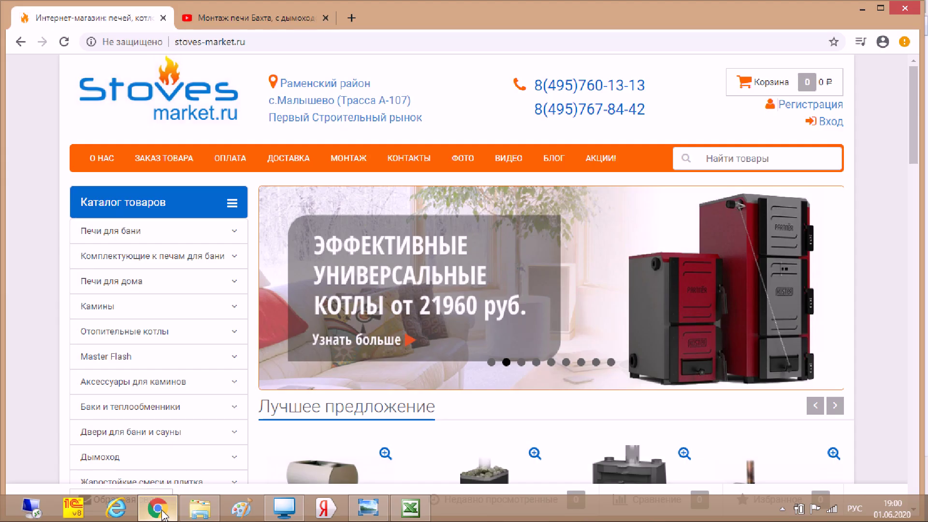
click(352, 18)
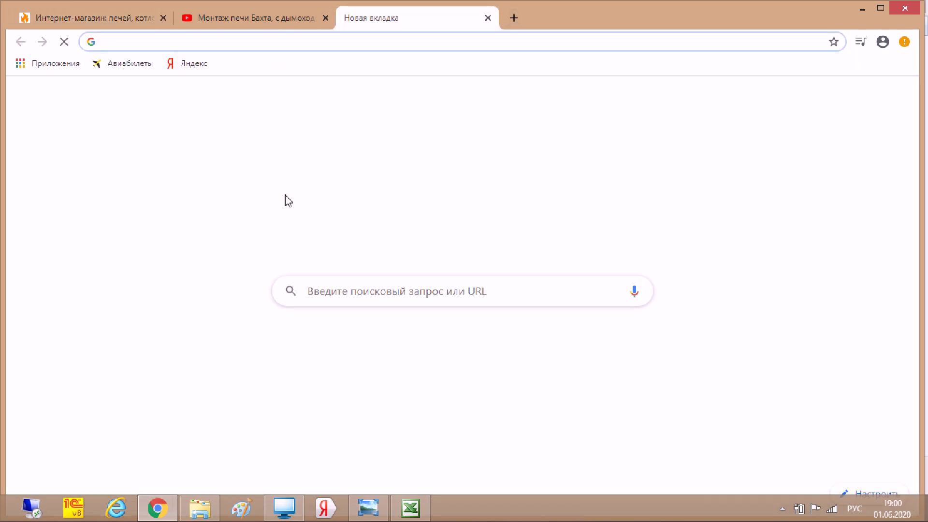
click(335, 289)
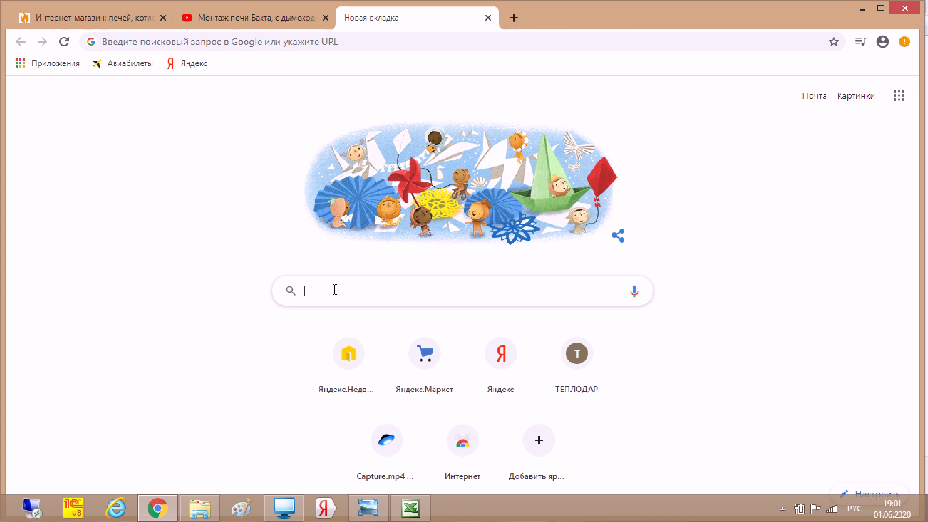
text(феррум дымоходы)
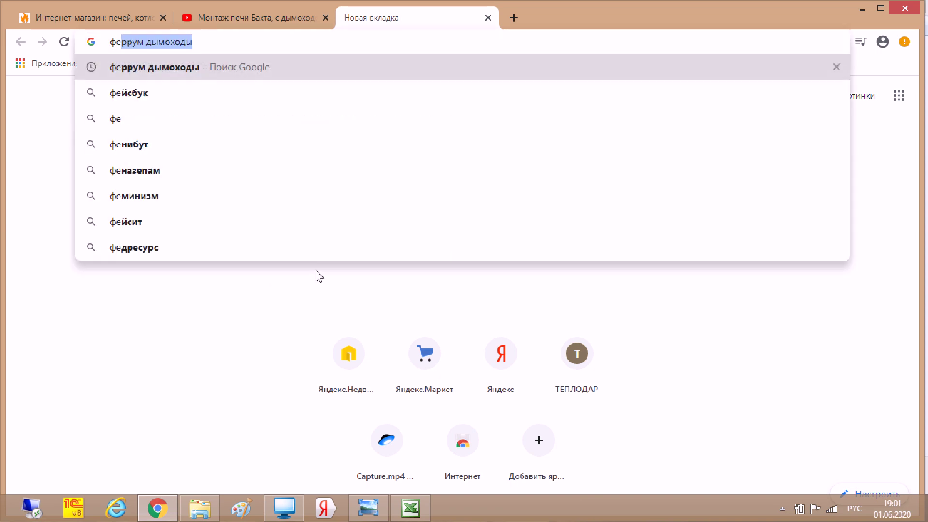
click(172, 71)
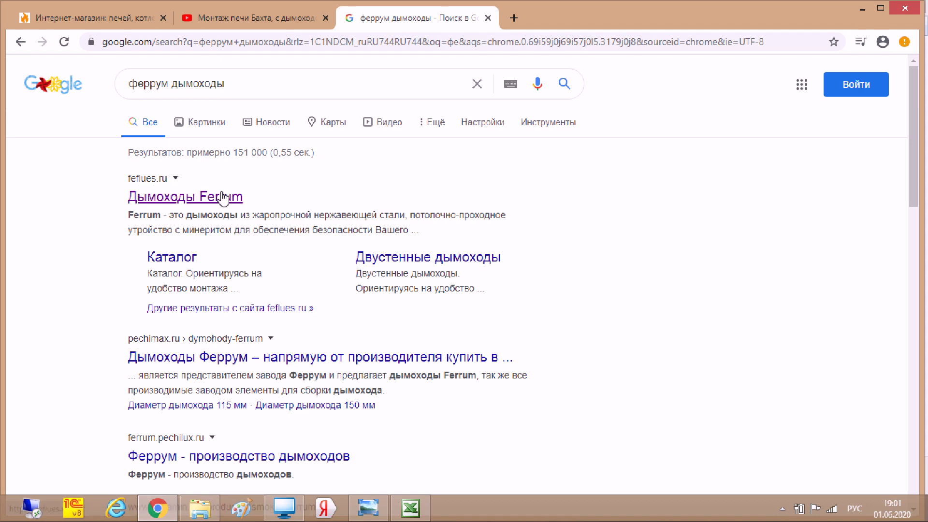
scroll(223, 197, down, 3)
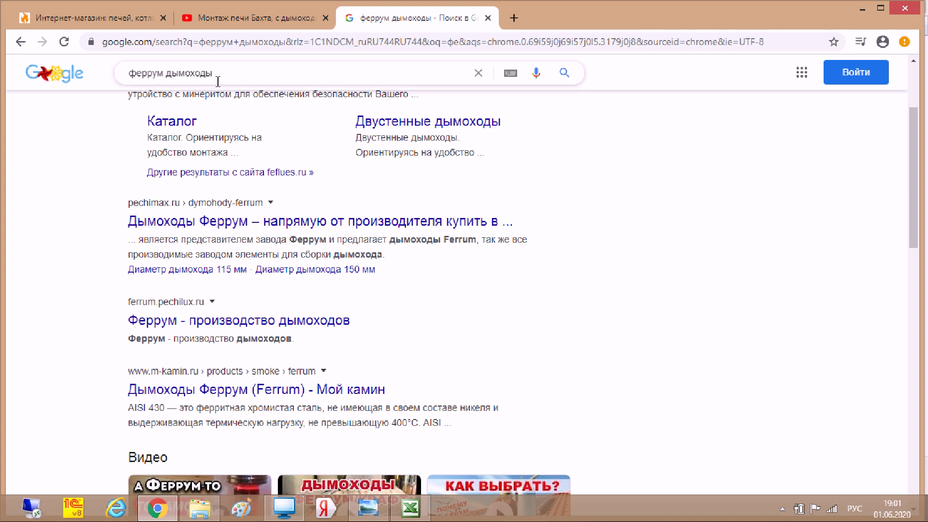
scroll(164, 181, up, 3)
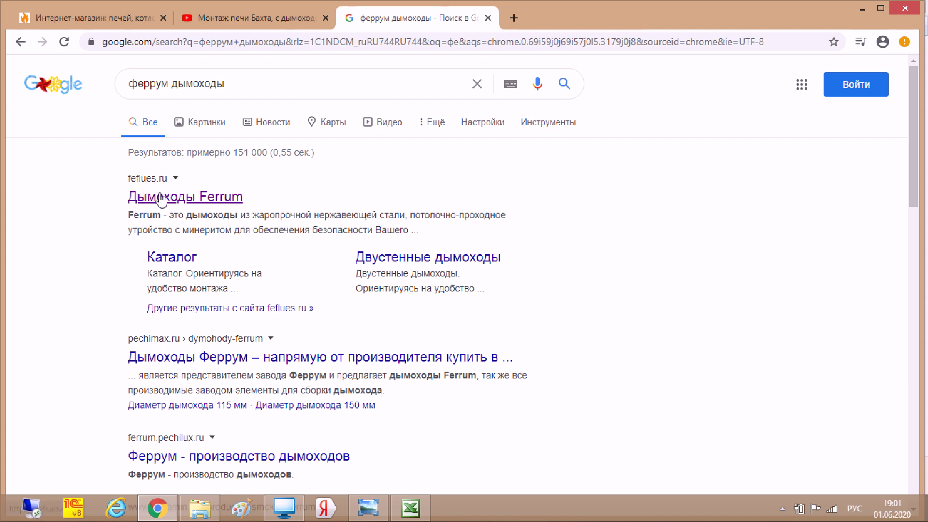
click(163, 199)
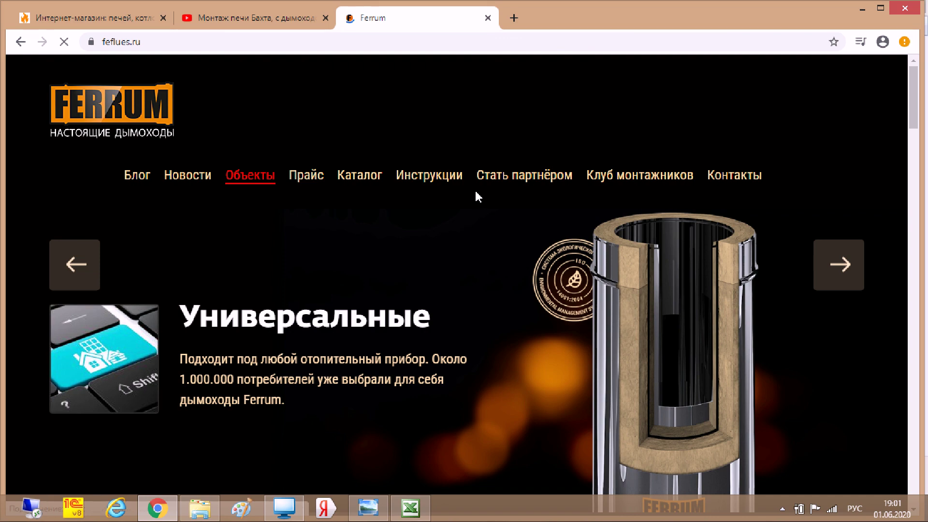
Step: Find the "Конструктор дымоходов" section on the Ferrum home page and open the online chimney designer
scroll(476, 196, down, 9)
scroll(477, 197, up, 5)
scroll(476, 197, down, 13)
scroll(475, 190, down, 8)
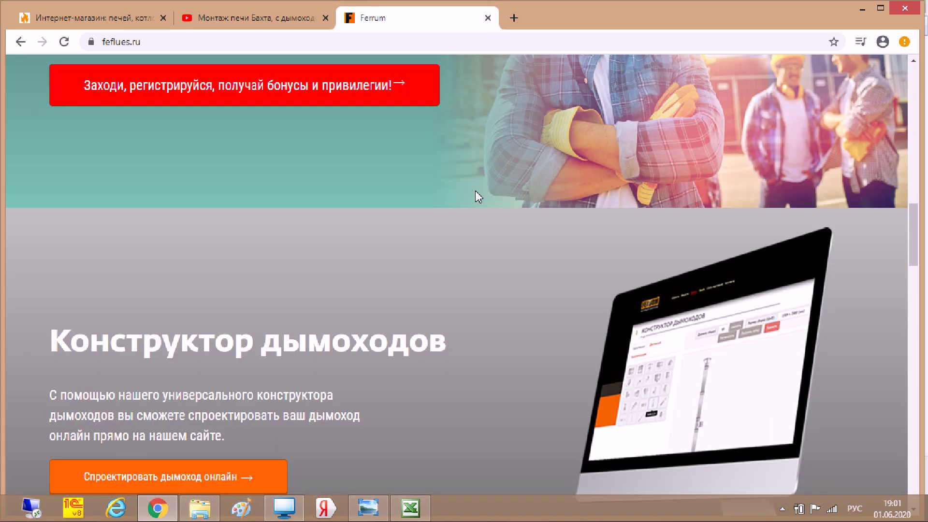
scroll(374, 160, up, 3)
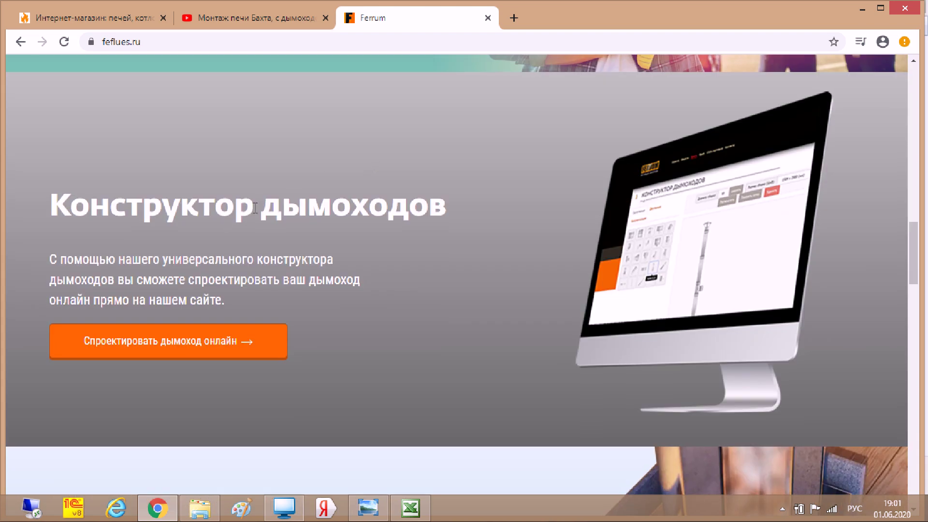
click(194, 338)
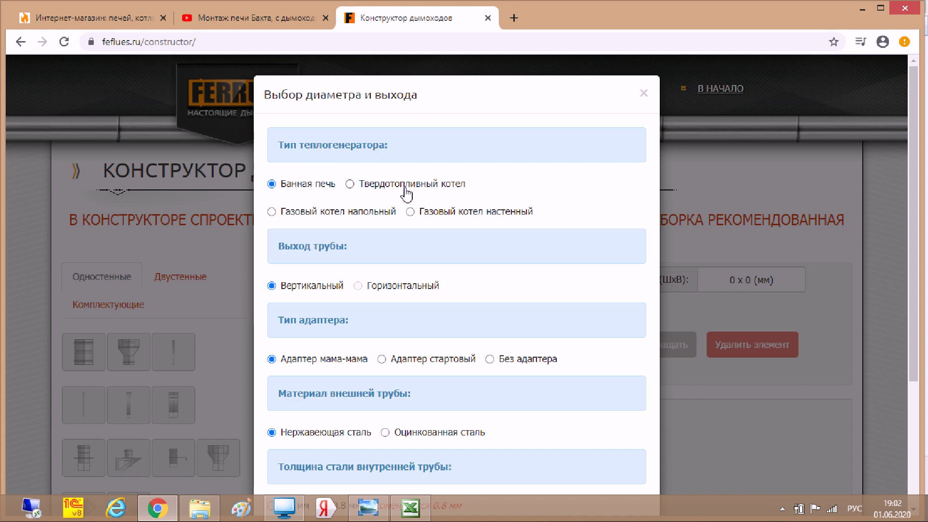
Step: Configure the assembly for heat generator "Твердотопливный котел", adapter type "Без адаптера" and diameter 115, and apply the selection
click(350, 184)
scroll(400, 196, down, 1)
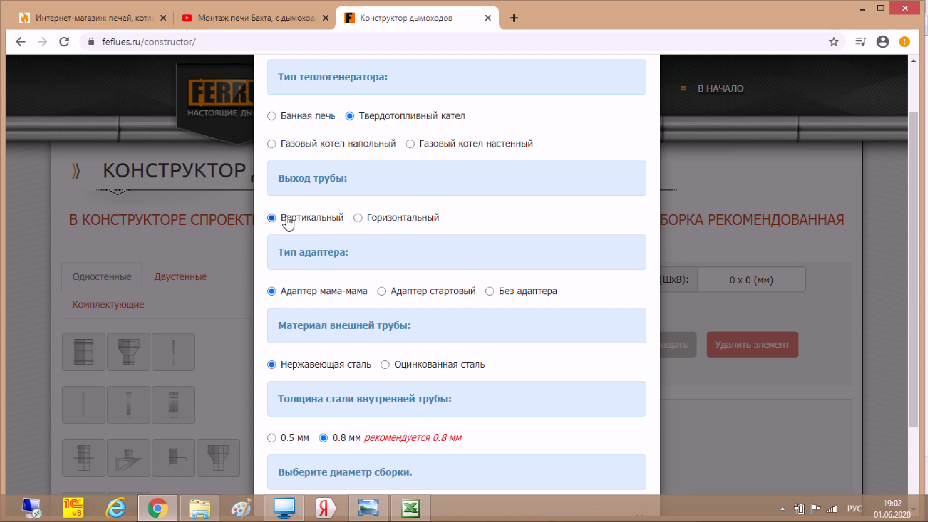
scroll(365, 232, down, 2)
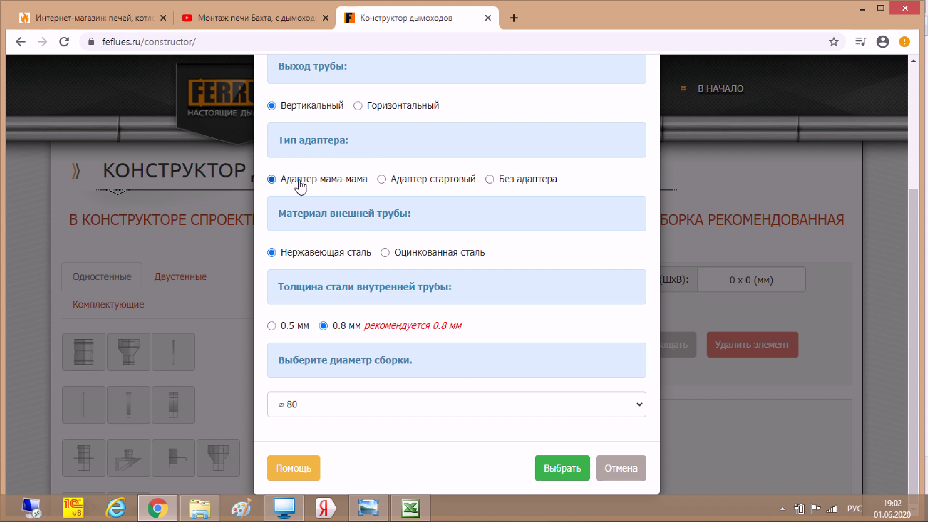
click(493, 183)
click(640, 409)
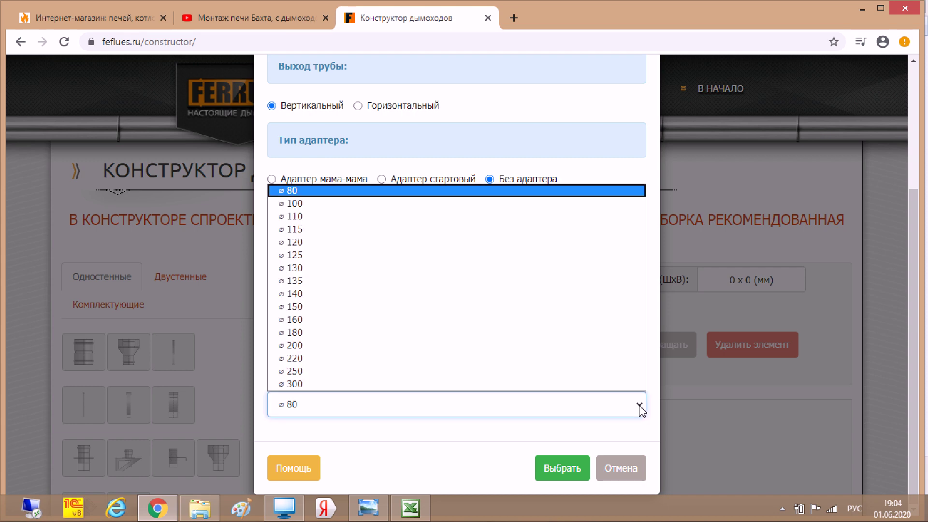
click(338, 236)
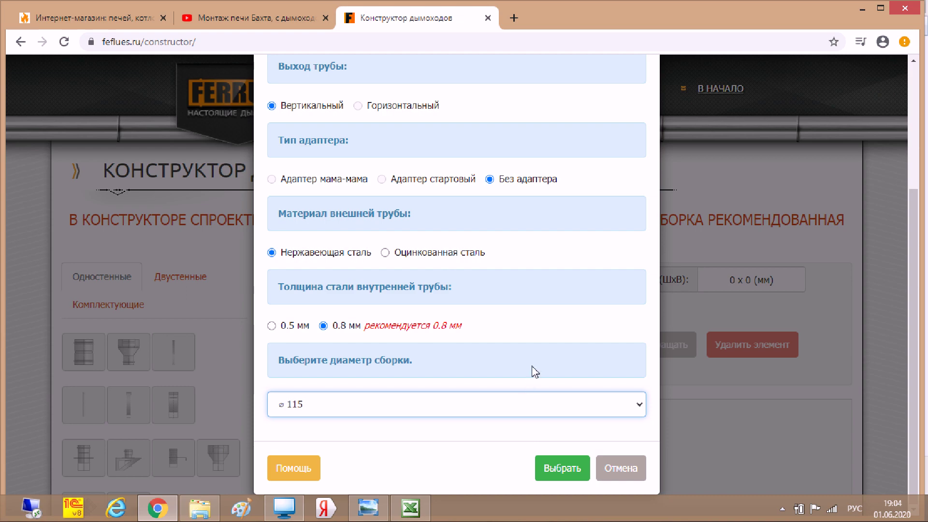
click(561, 469)
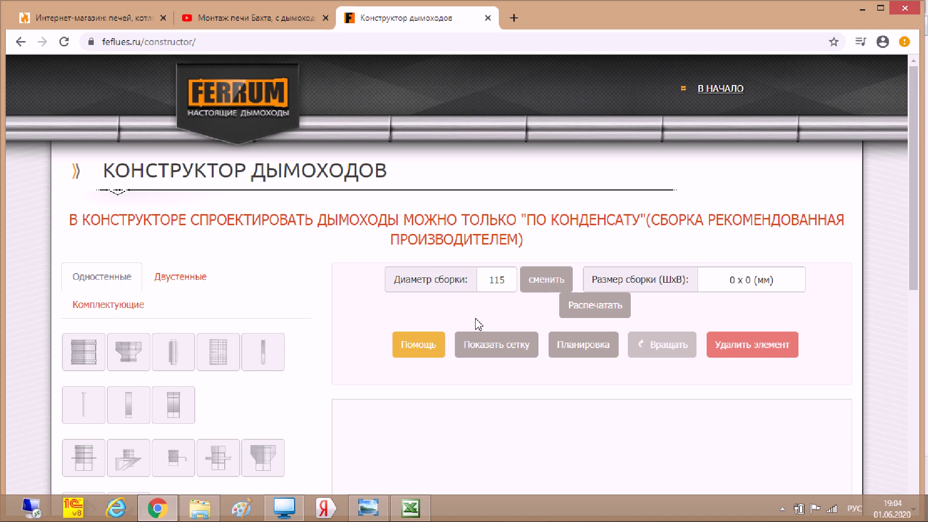
Step: Examine the chimney designer's single-wall element palette, assembly controls and the stove in the drawing area
scroll(488, 317, down, 3)
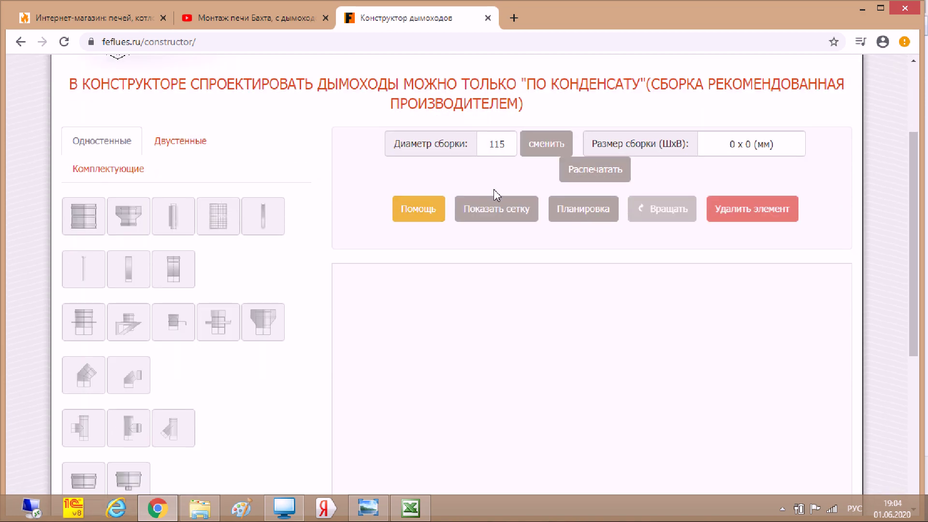
scroll(559, 249, down, 4)
scroll(556, 249, down, 2)
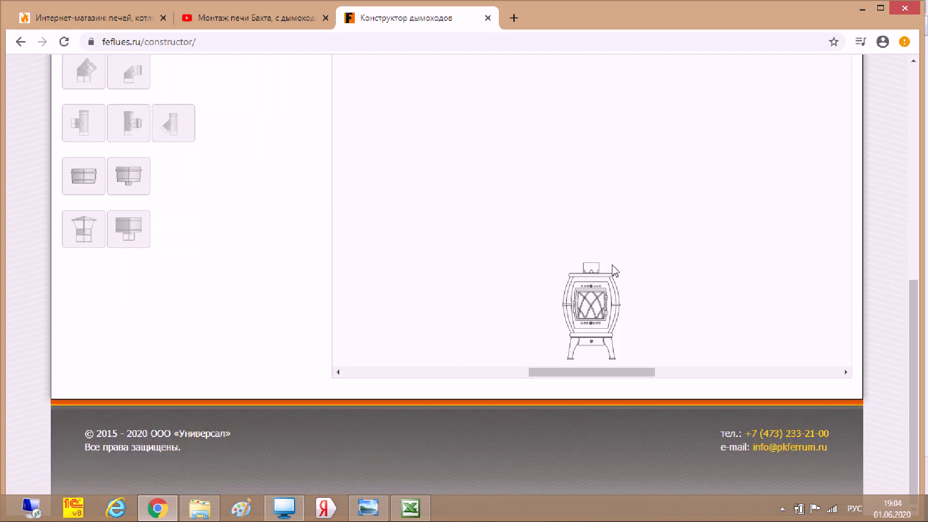
scroll(457, 262, up, 3)
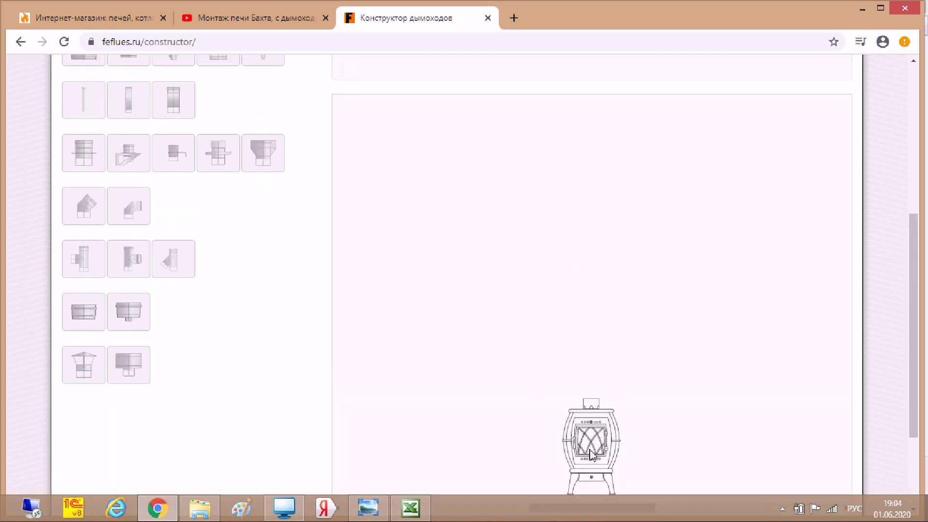
scroll(422, 292, up, 2)
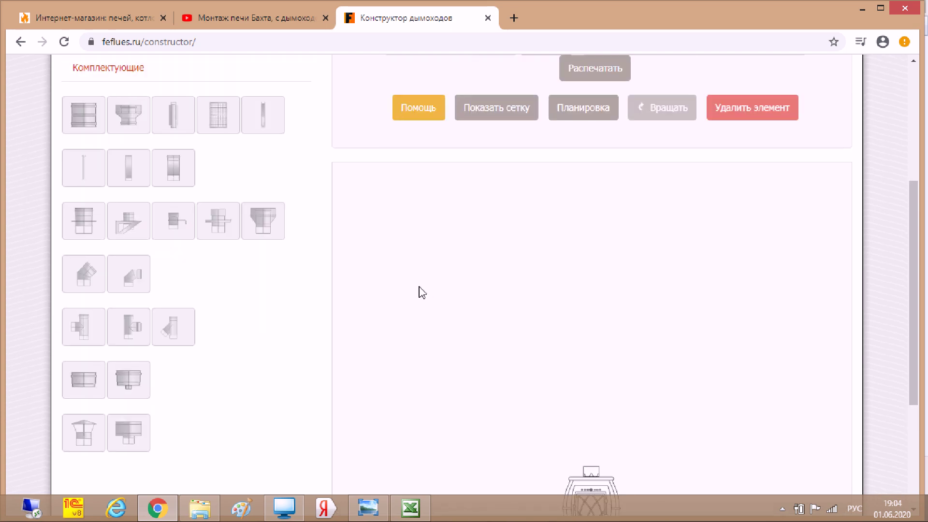
scroll(422, 293, up, 3)
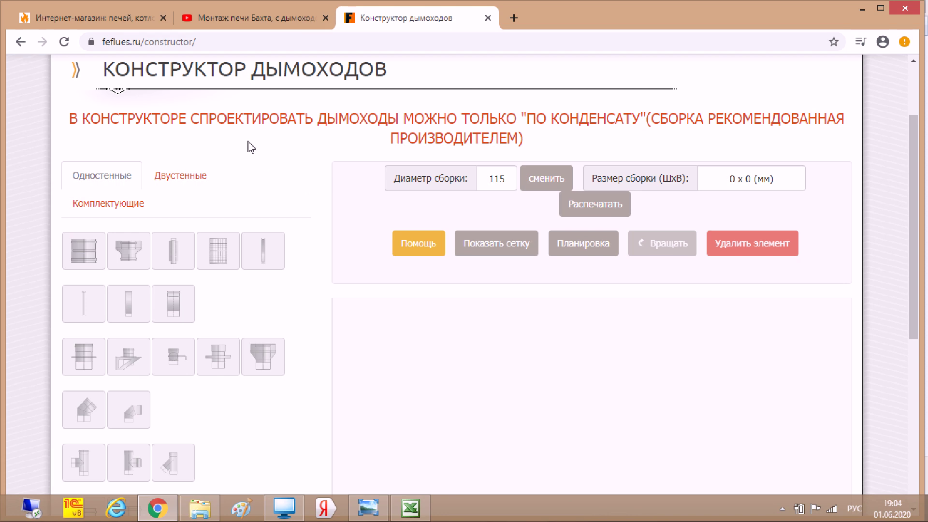
scroll(497, 279, down, 5)
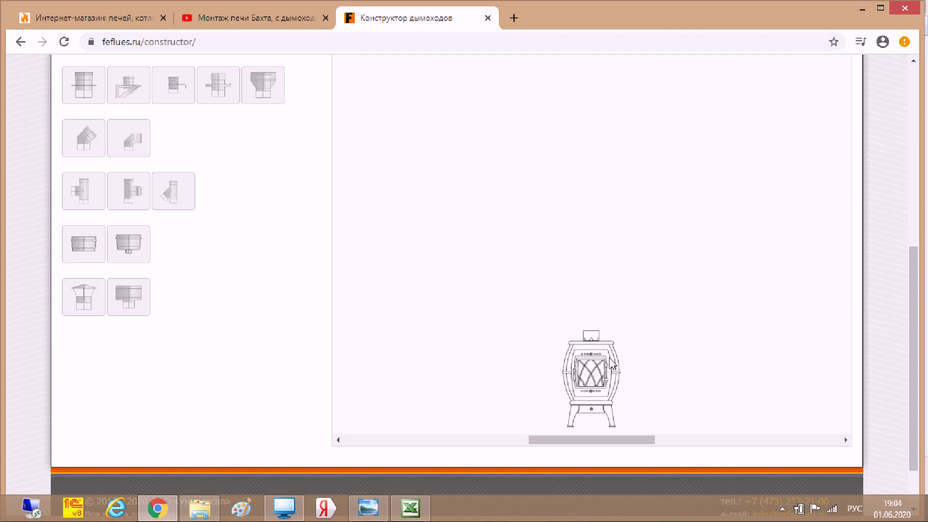
scroll(452, 294, up, 1)
scroll(454, 294, up, 1)
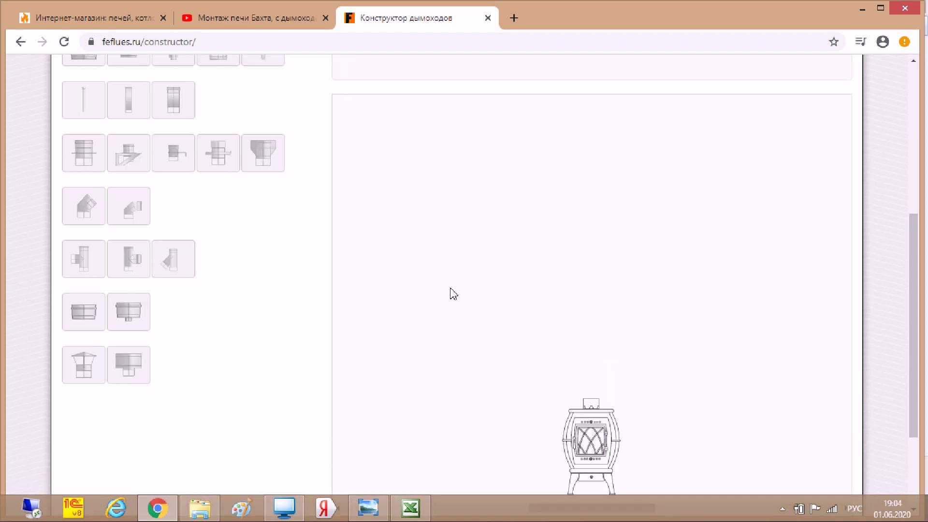
scroll(462, 273, up, 2)
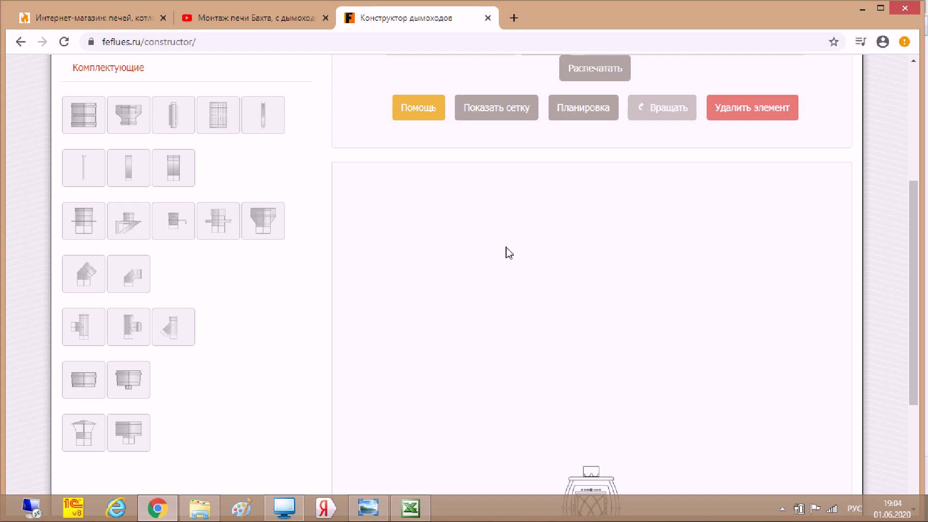
scroll(508, 251, down, 5)
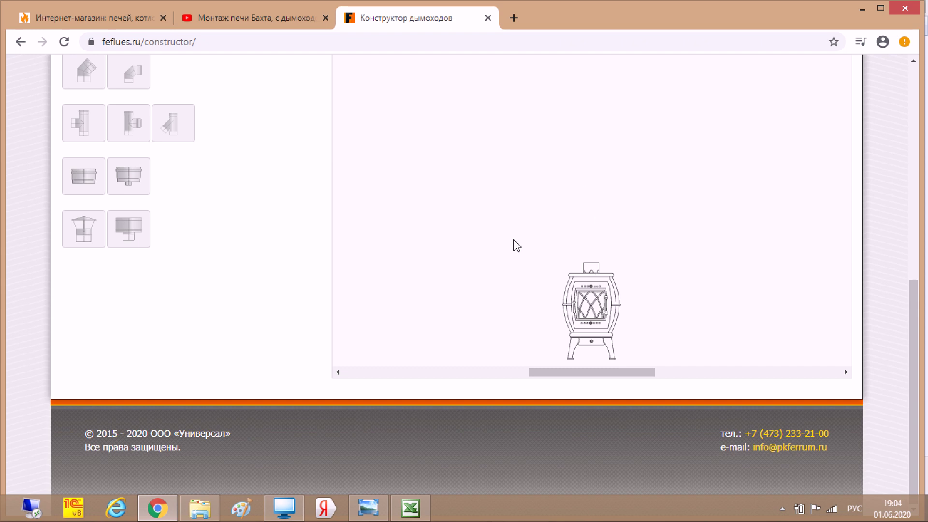
scroll(391, 242, up, 3)
scroll(361, 238, up, 2)
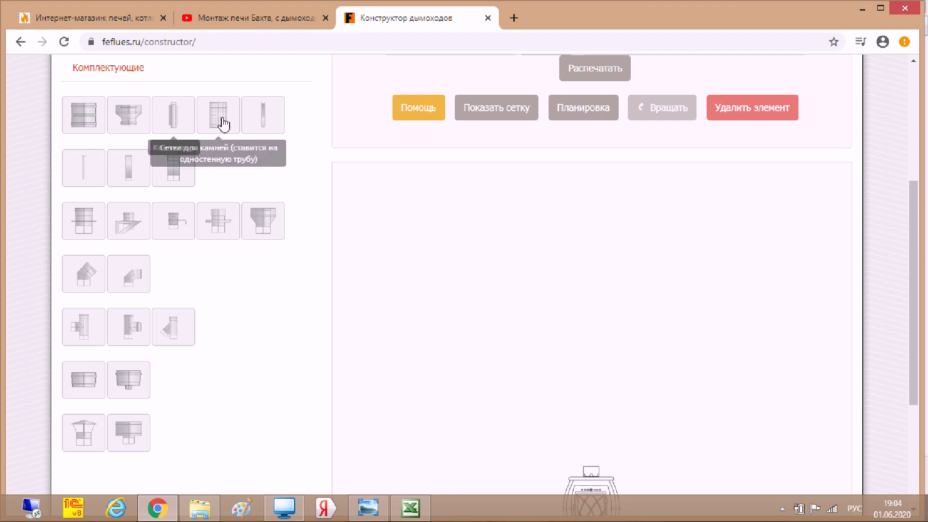
Step: Place a long straight single-wall pipe on the stove outlet and mount the flared transition piece on top of it
click(89, 173)
scroll(470, 231, down, 2)
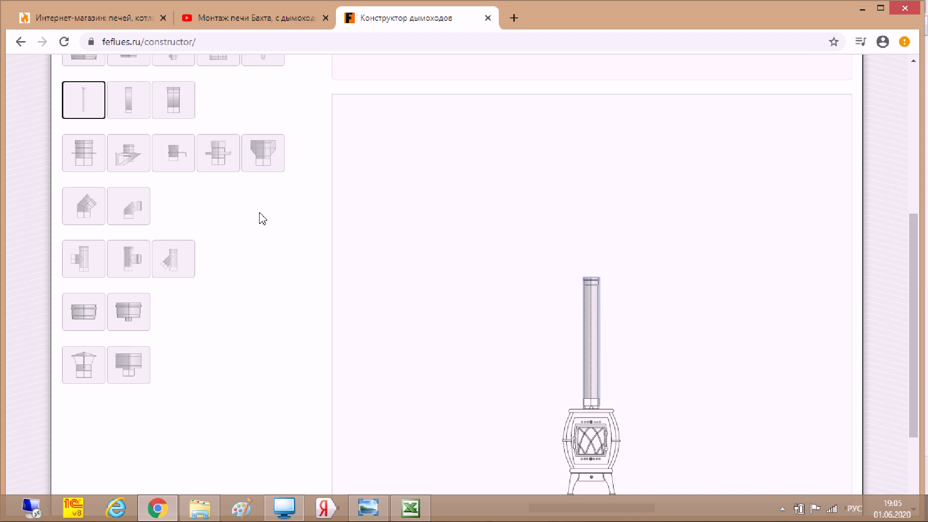
click(265, 159)
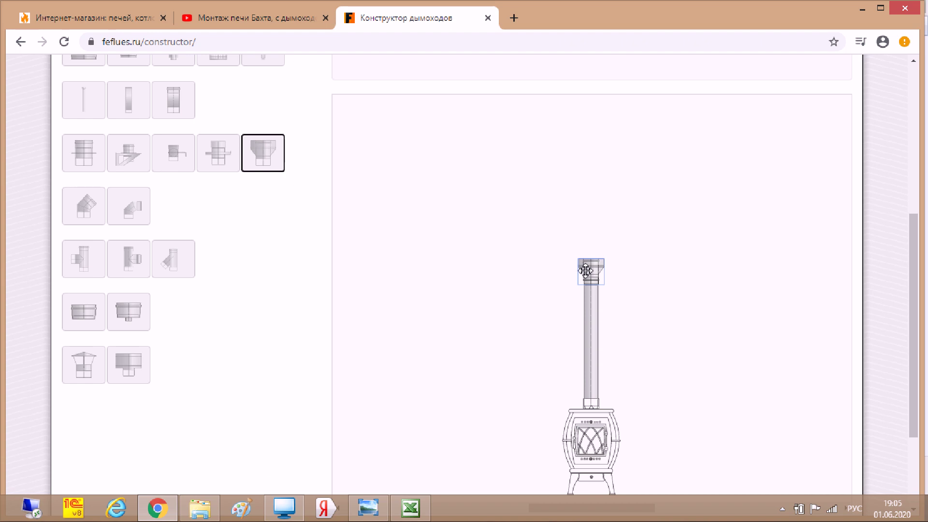
scroll(590, 270, up, 2)
scroll(590, 269, up, 2)
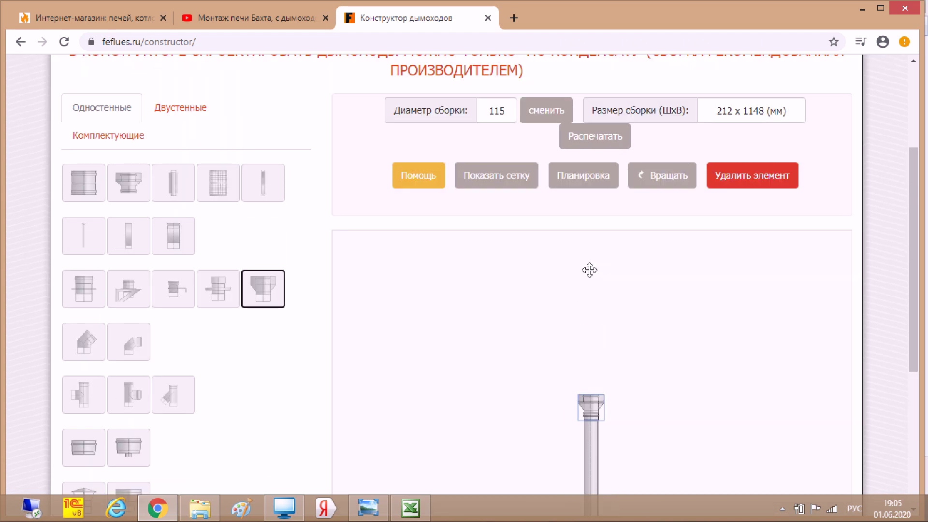
scroll(601, 290, down, 6)
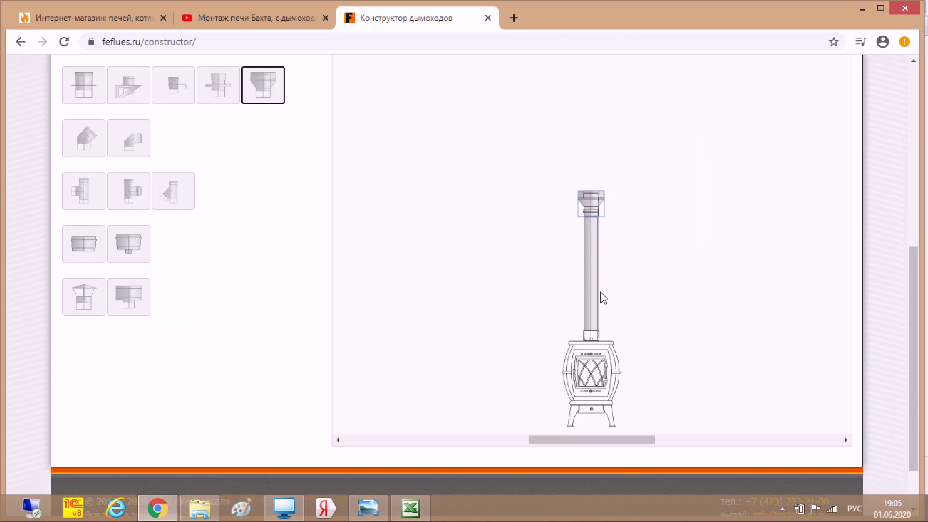
Step: Switch to Windows Photo Viewer, examine the laser meter and room photos for the ceiling height, and return to the chimney designer in Chrome
scroll(601, 295, up, 4)
click(372, 510)
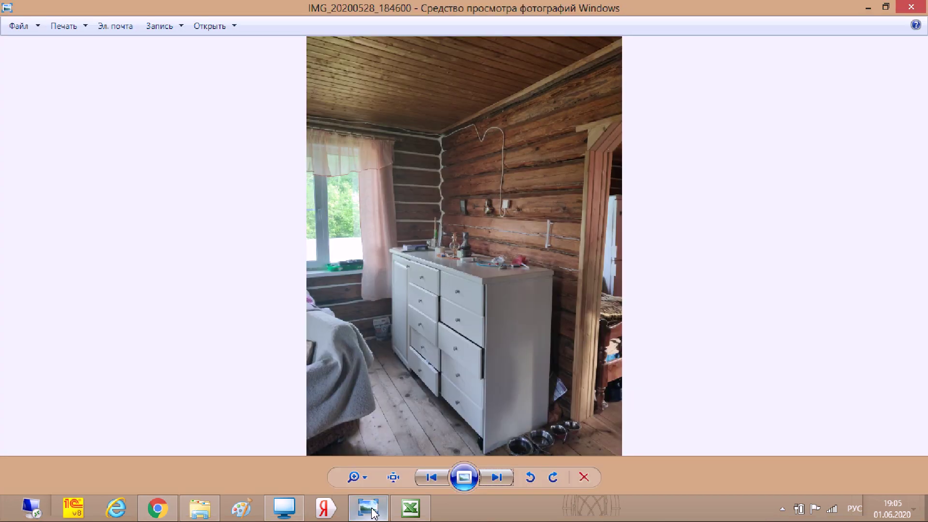
click(432, 478)
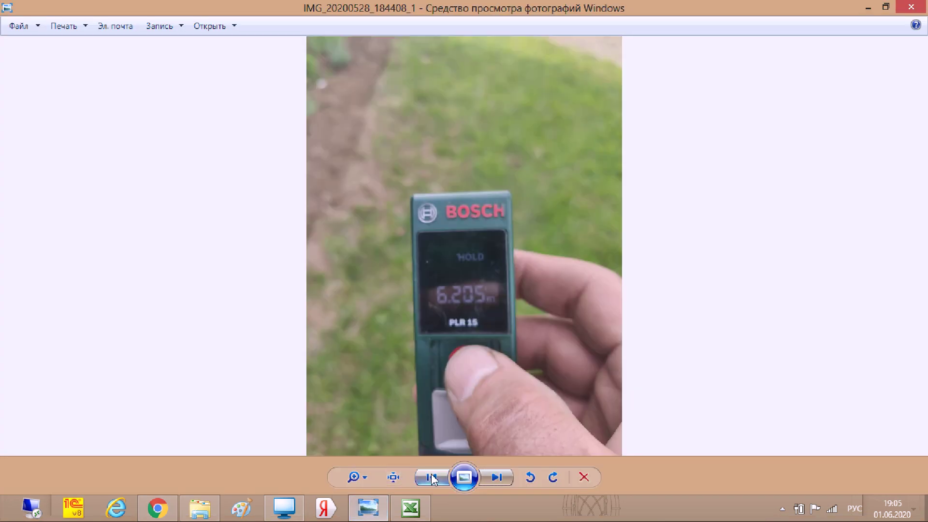
click(489, 477)
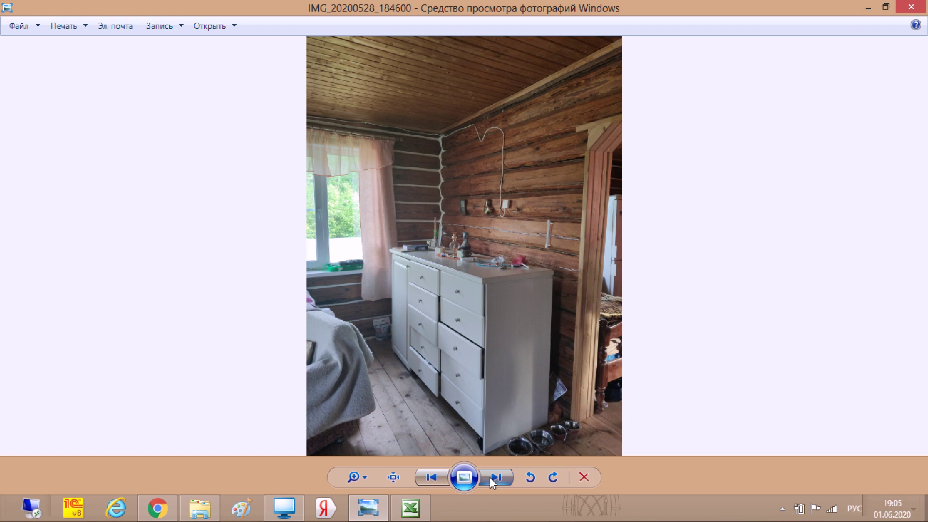
click(489, 477)
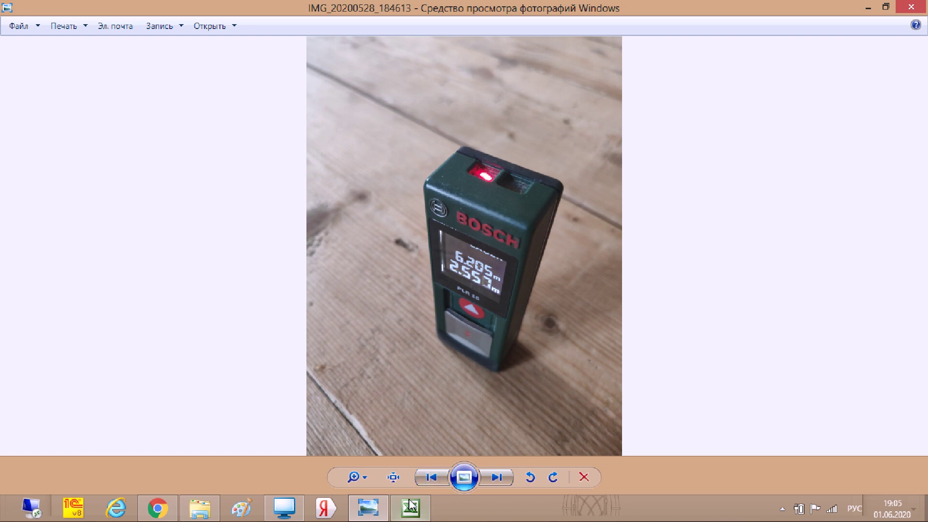
mouse_move(372, 511)
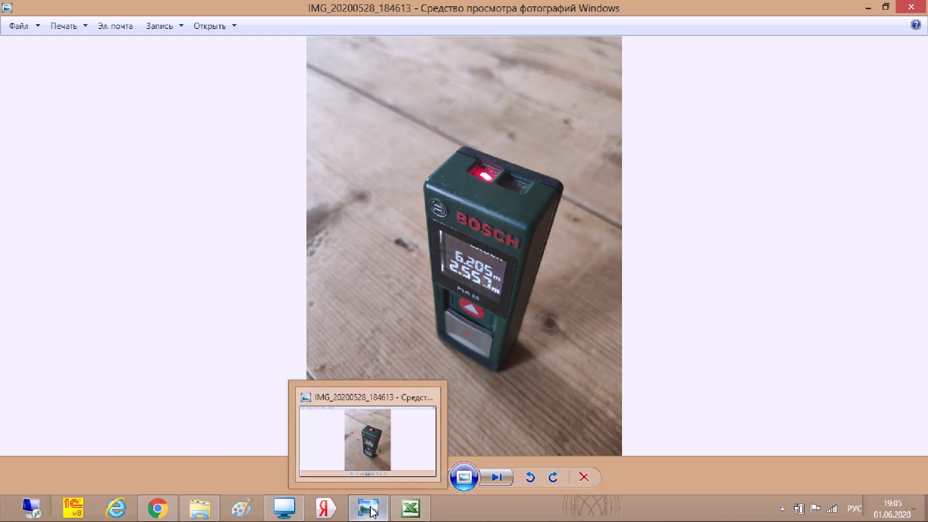
click(162, 508)
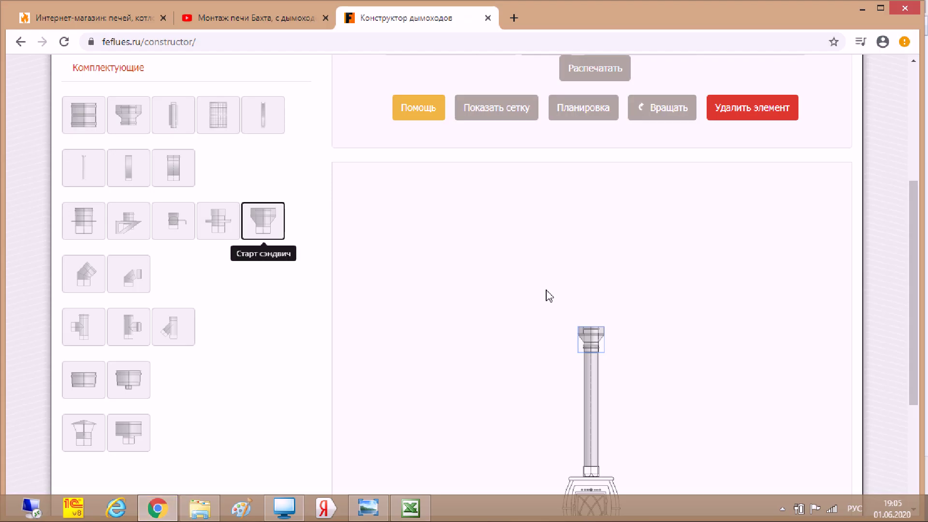
Step: Set the first floor height in the house parameters to 2550 mm and add the layout to the drawing
click(584, 107)
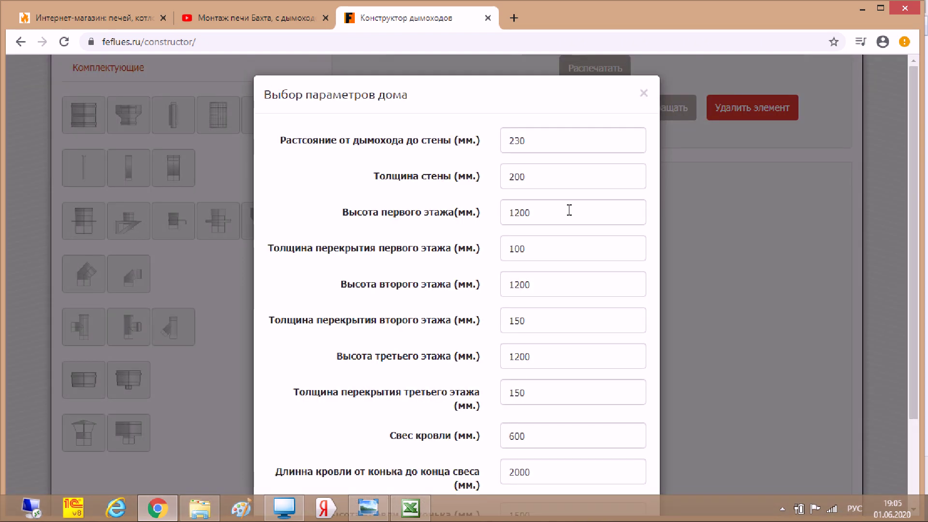
drag(551, 209, 497, 213)
text(2)
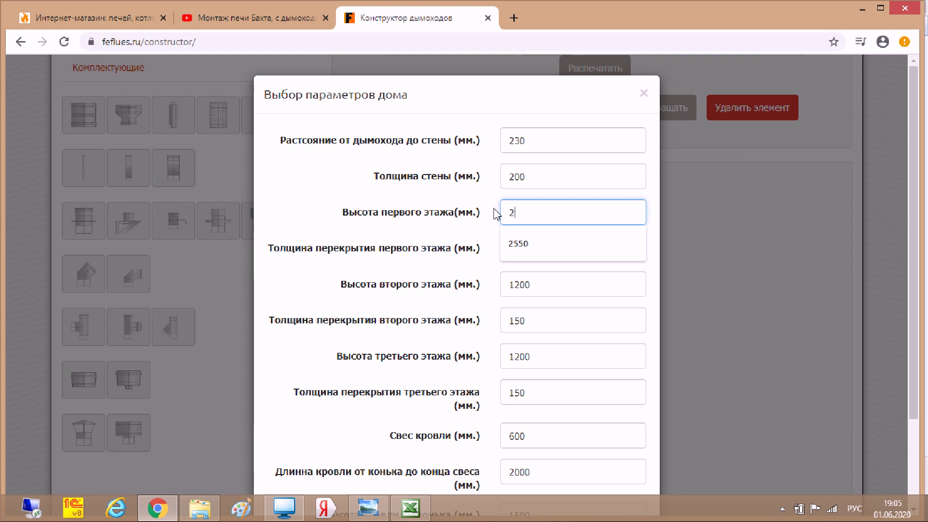
text(550)
scroll(497, 225, down, 3)
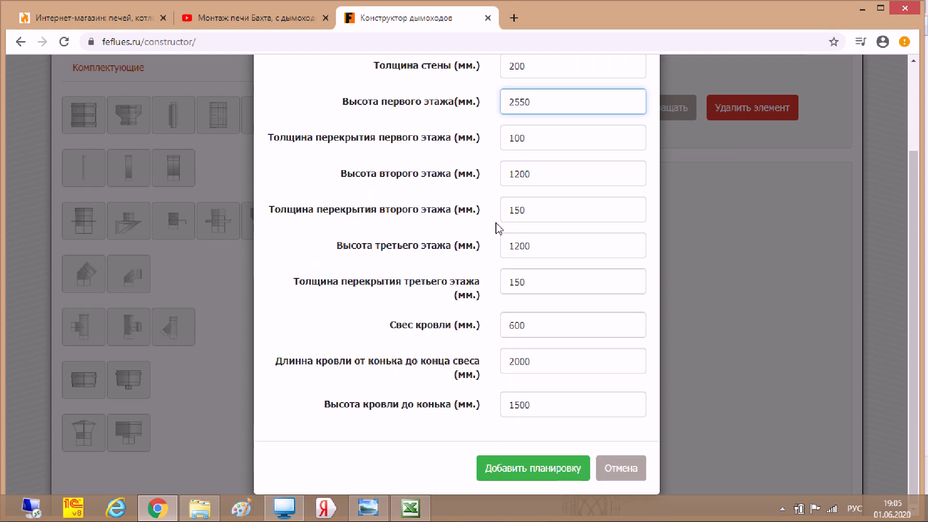
click(530, 468)
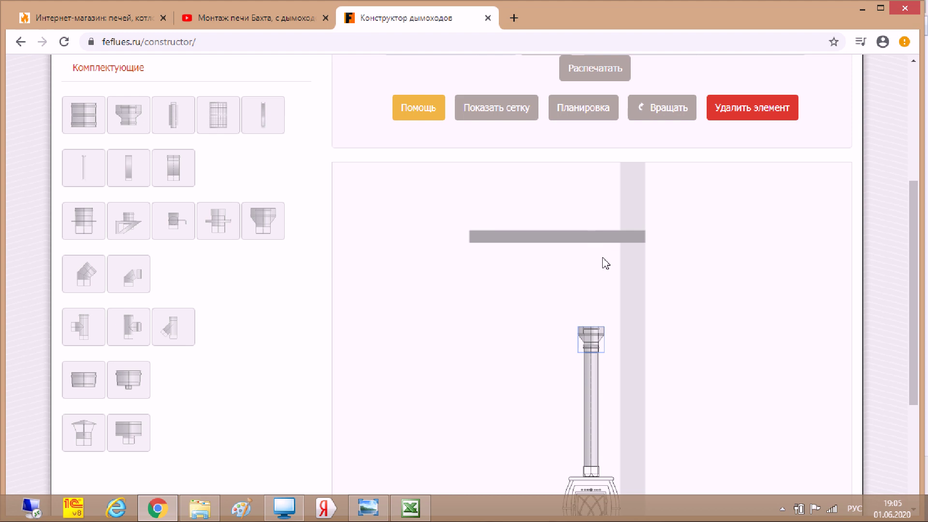
scroll(611, 269, down, 3)
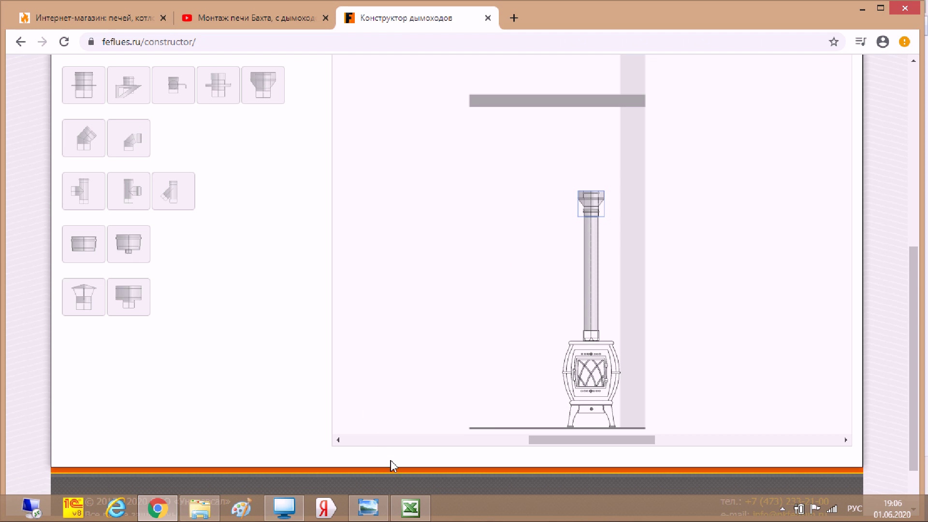
Step: Switch to Windows Photo Viewer, look at the room photo IMG_20200528_184600 again, and return to the chimney designer in Chrome
click(355, 509)
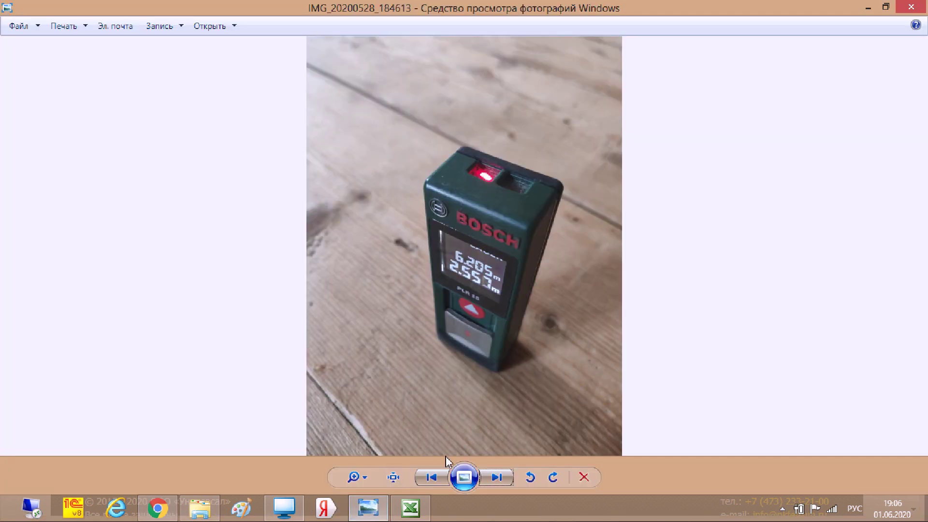
click(433, 478)
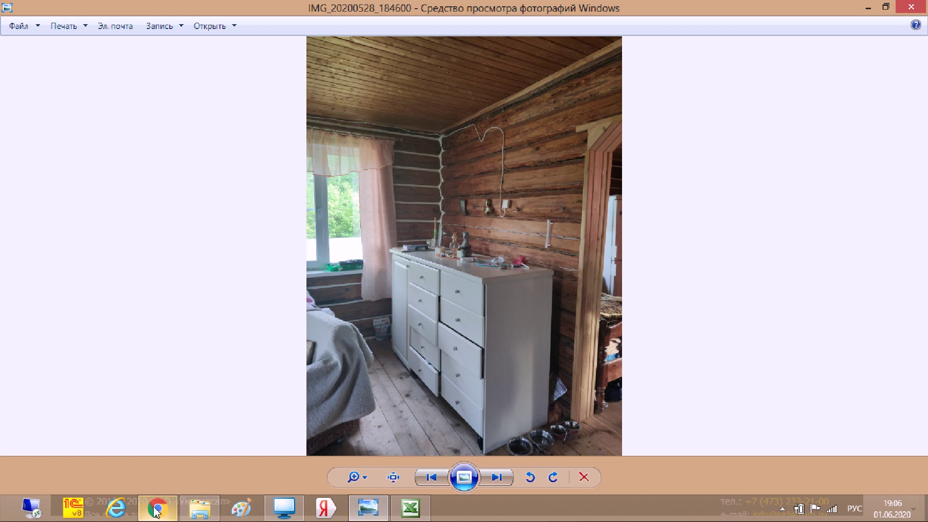
click(145, 425)
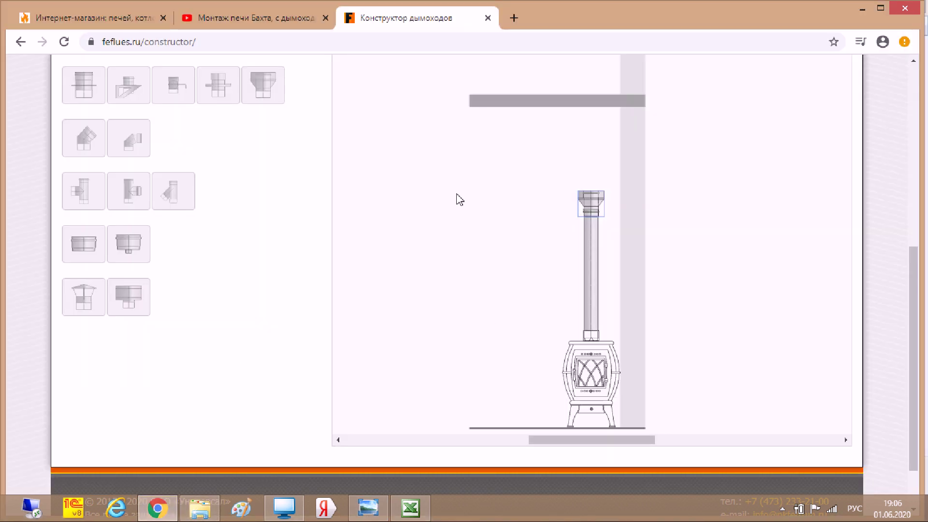
Step: Try a chimney-to-wall distance of 1700 mm in the house layout and check the wall's position relative to the stove
scroll(460, 200, up, 4)
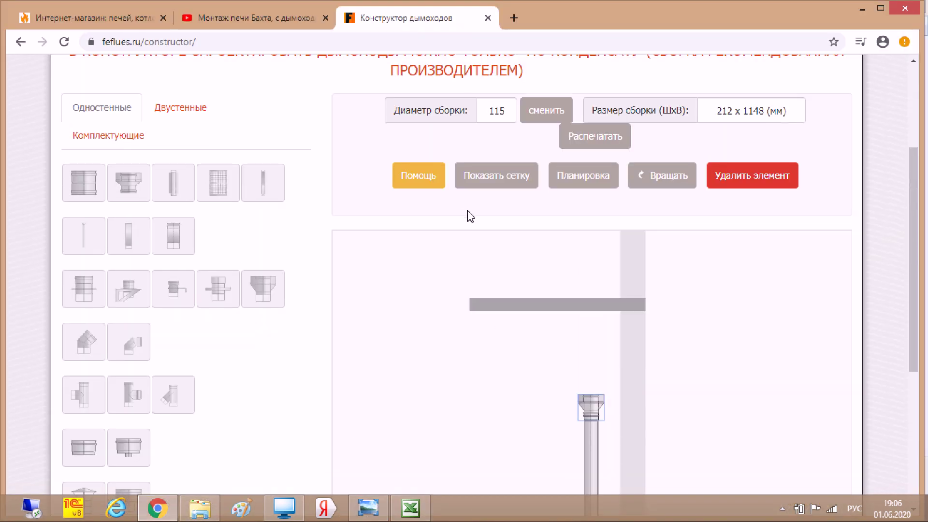
click(574, 182)
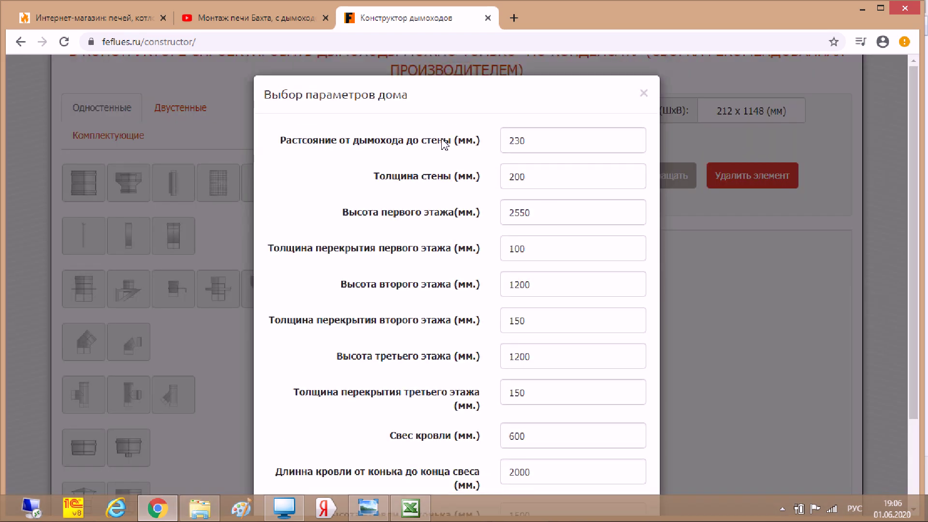
click(526, 143)
drag(527, 143, 506, 141)
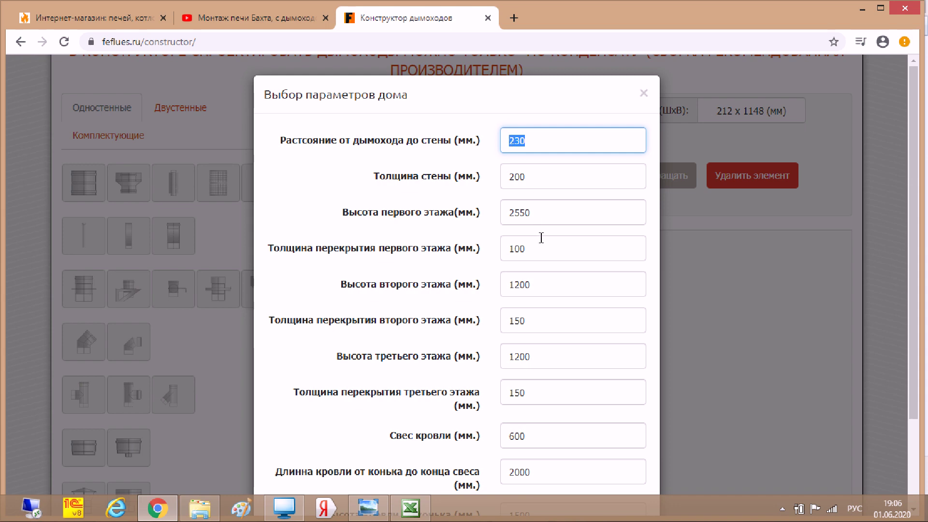
text(1700)
scroll(530, 249, down, 3)
click(559, 468)
scroll(637, 418, down, 4)
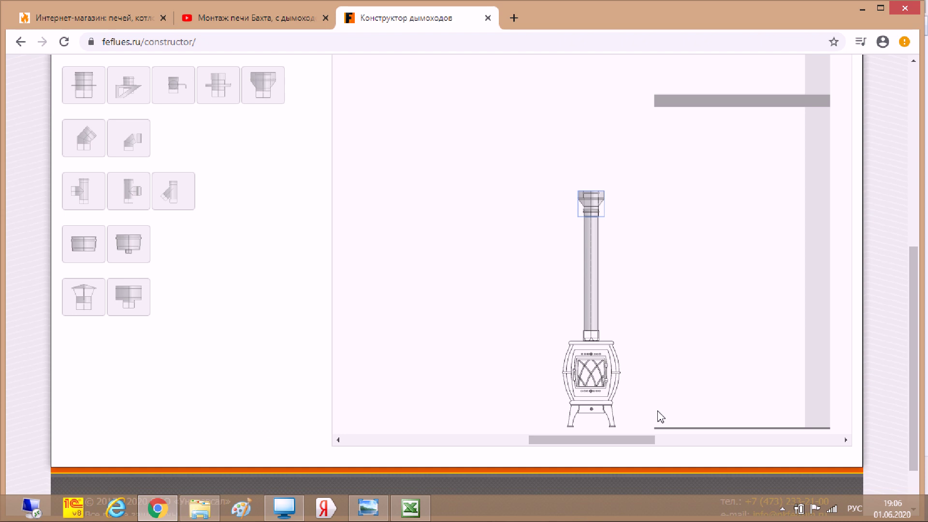
scroll(661, 417, down, 2)
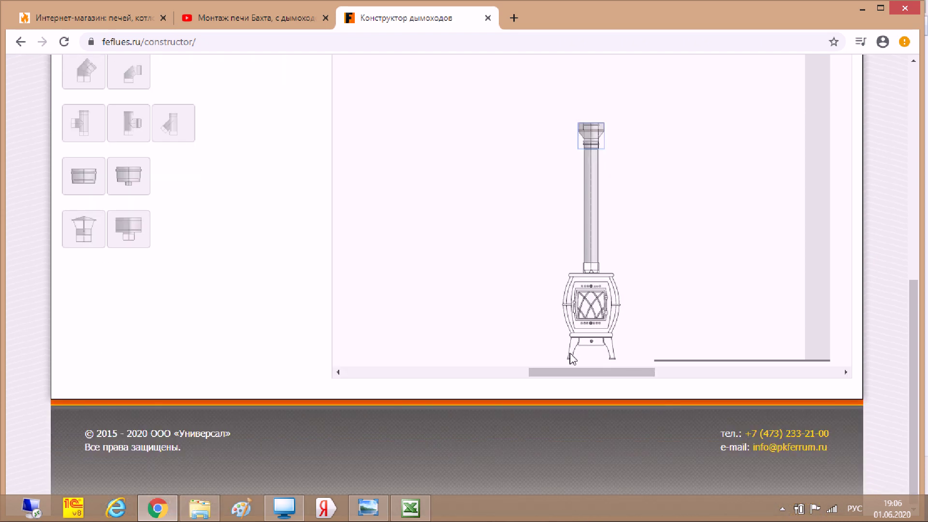
scroll(655, 373, up, 2)
scroll(661, 356, up, 1)
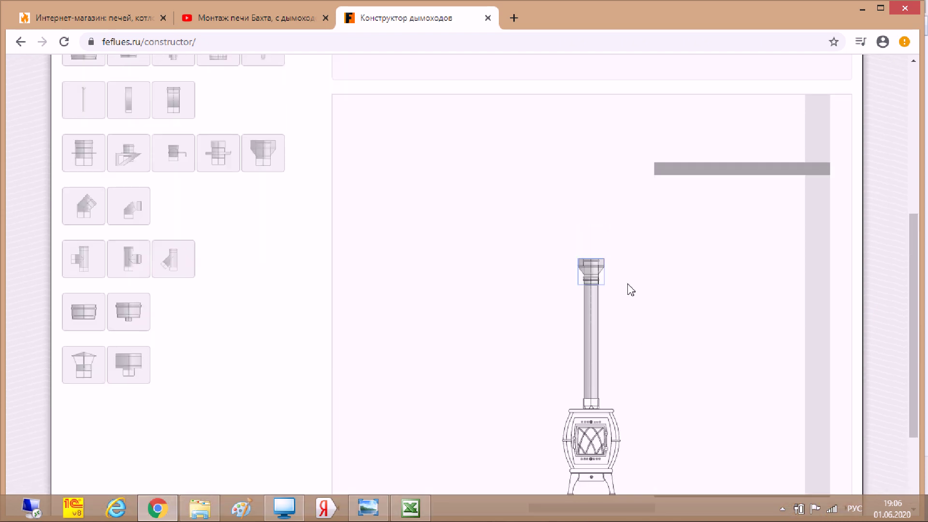
scroll(626, 292, down, 3)
scroll(659, 197, up, 3)
Step: Set the distance from the chimney to the wall in the house parameters to 500 mm and apply the layout
scroll(610, 206, up, 2)
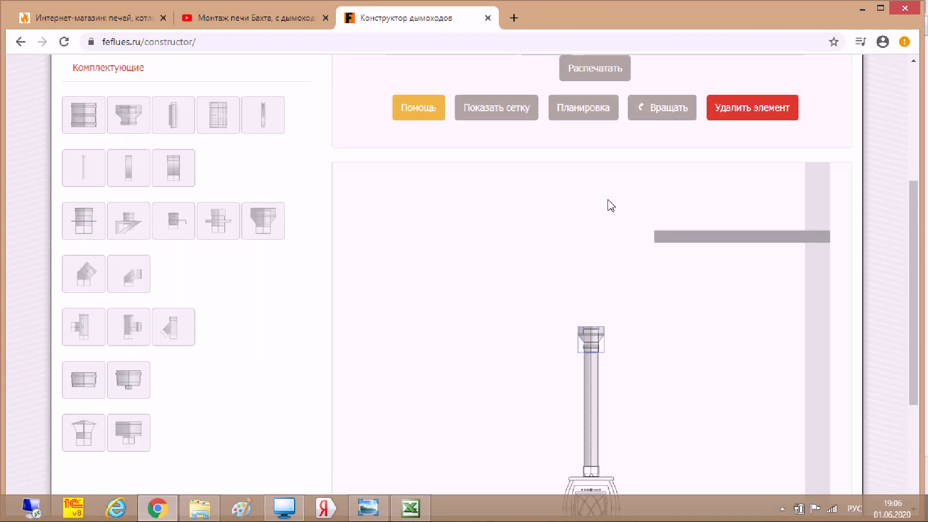
click(604, 117)
scroll(555, 268, down, 2)
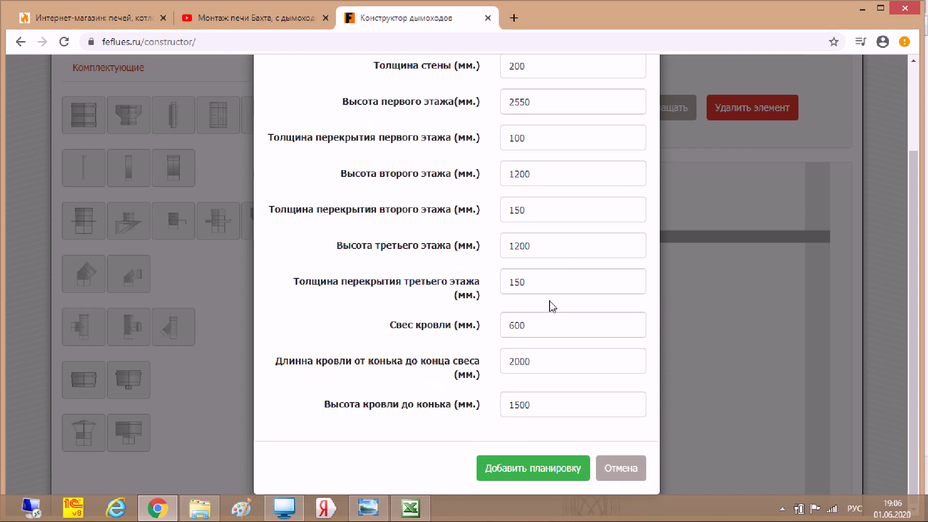
scroll(561, 155, up, 2)
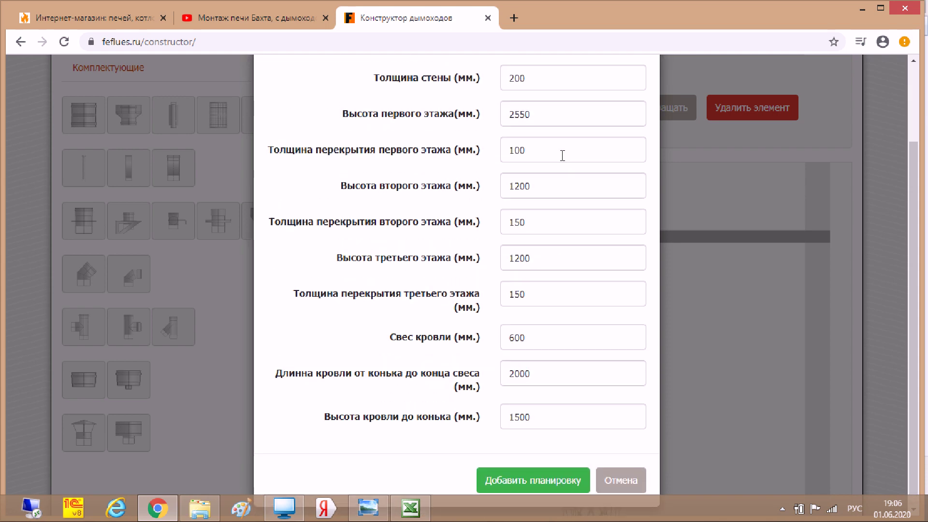
drag(543, 97, 496, 103)
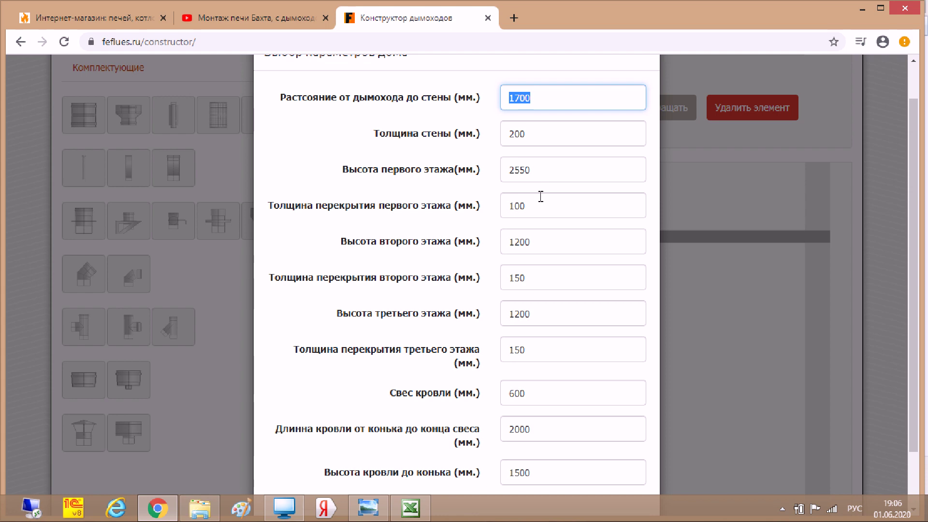
text(500)
scroll(520, 303, down, 2)
click(517, 467)
scroll(594, 303, down, 3)
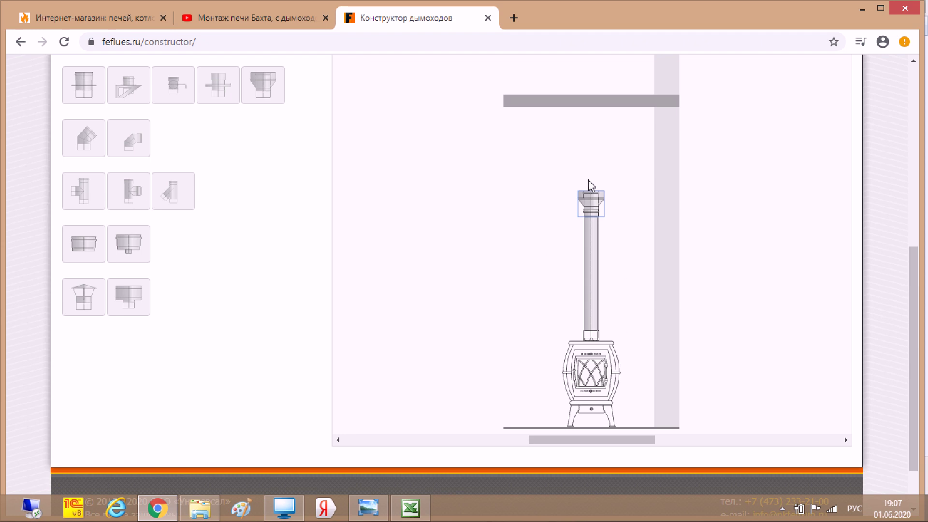
Step: Set the first-floor ceiling slab thickness in the house parameters to 600 mm and apply the layout
scroll(367, 200, up, 1)
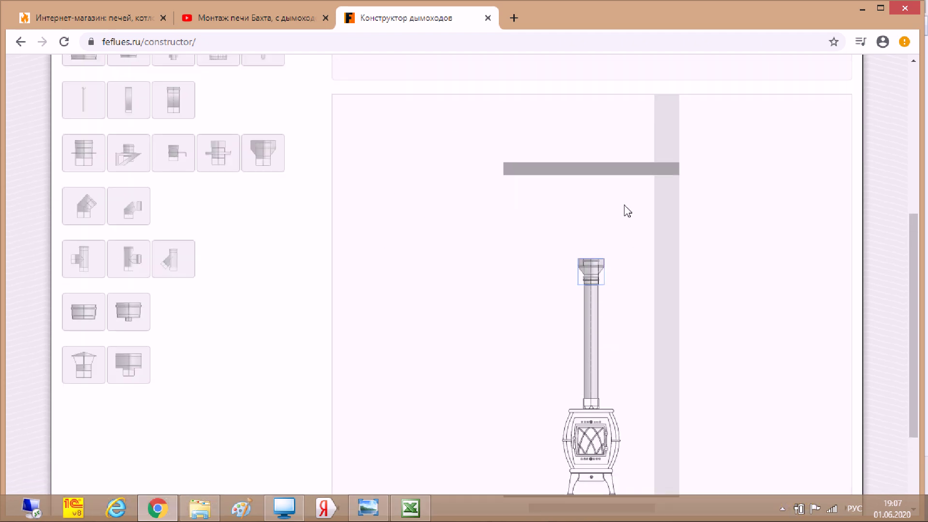
scroll(573, 203, up, 1)
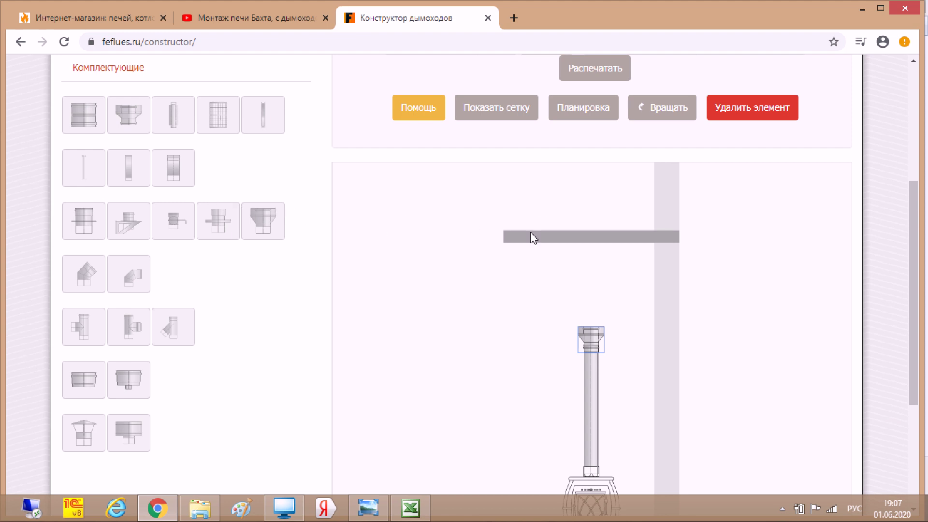
click(516, 118)
click(580, 108)
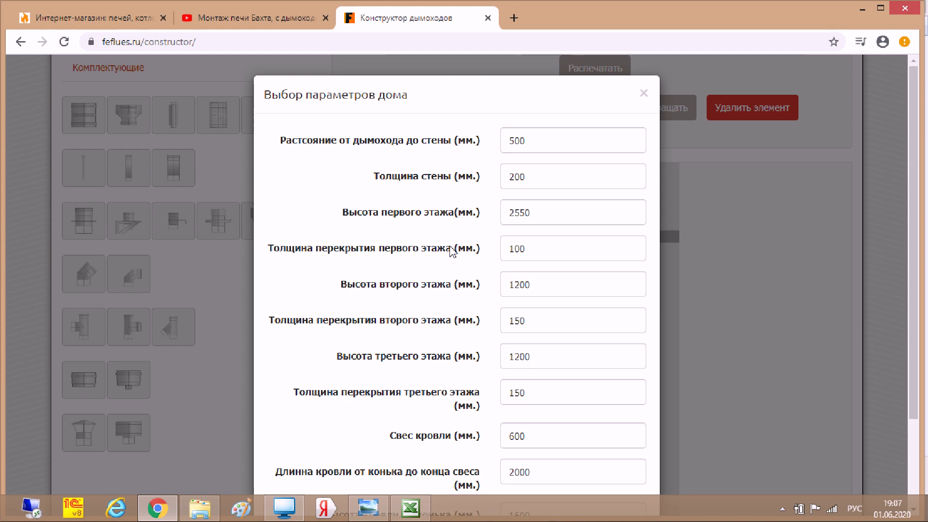
double_click(531, 249)
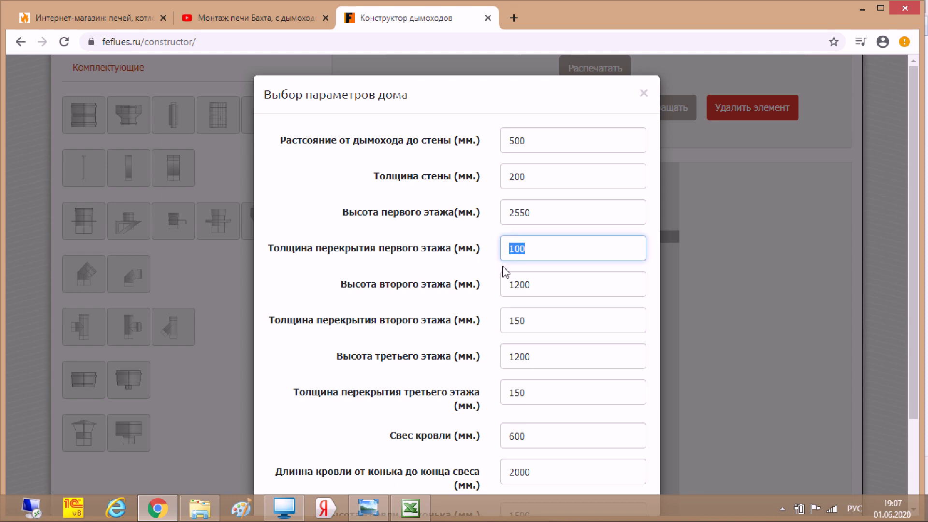
text(600)
scroll(514, 311, down, 3)
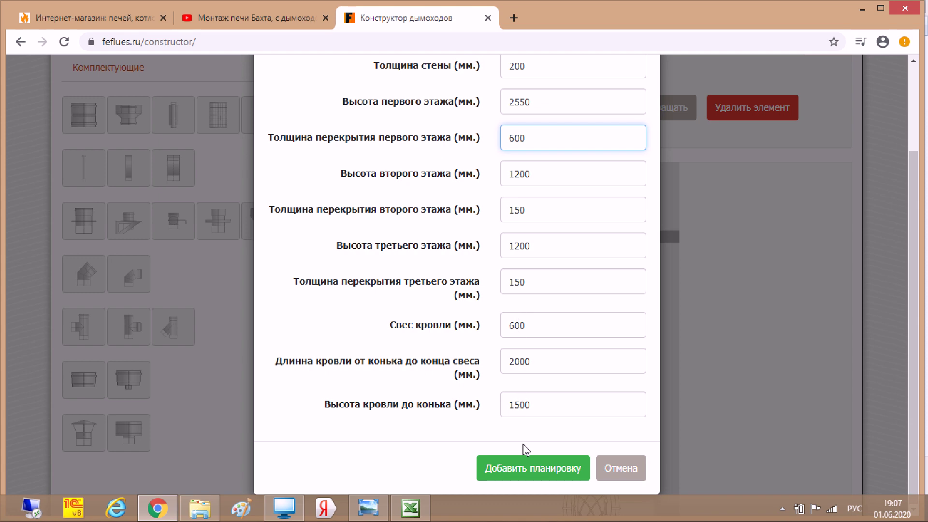
click(524, 469)
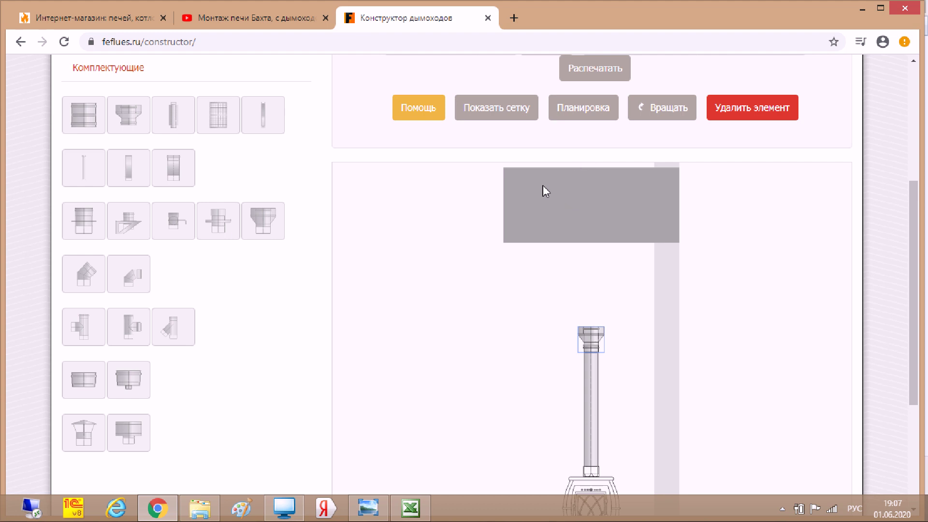
Step: Show the grid in the drawing area and inspect the pipe, transition piece and ceiling slab against its 100 mm scale
click(523, 116)
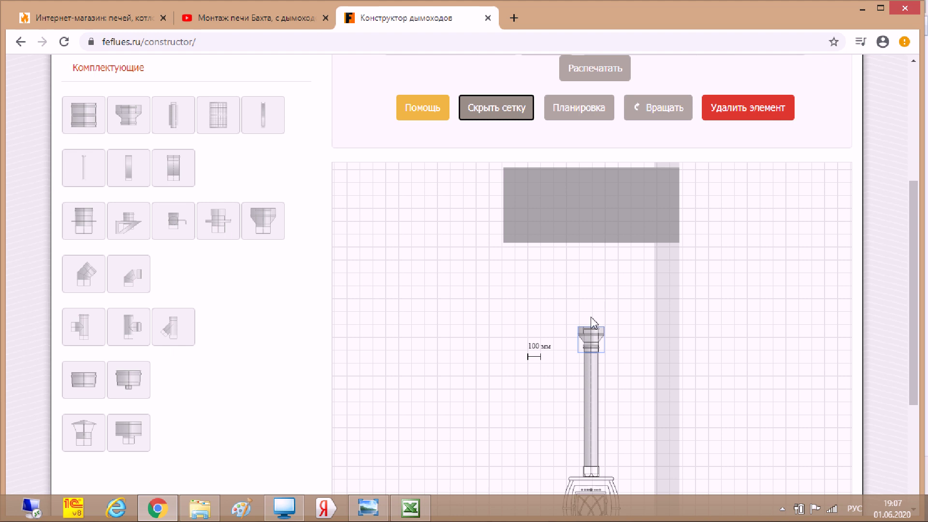
scroll(590, 320, down, 3)
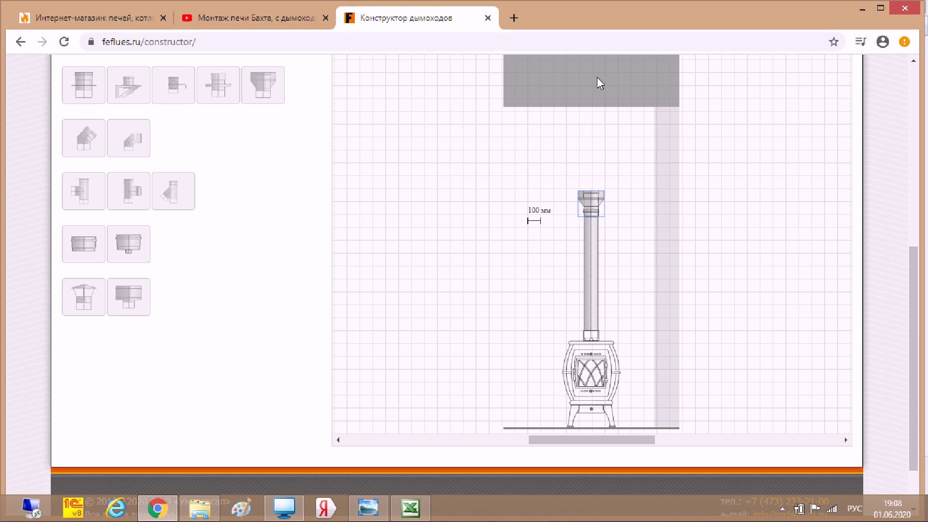
scroll(319, 195, up, 1)
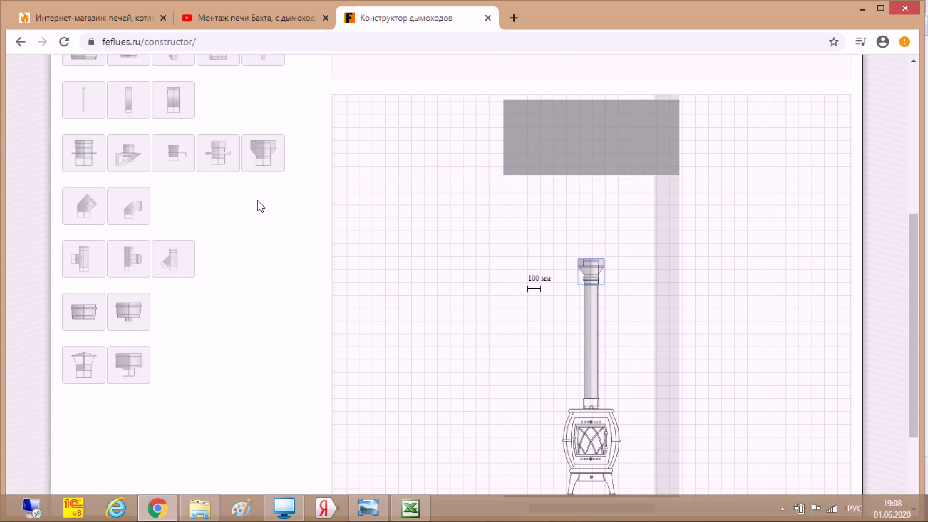
scroll(139, 118, up, 2)
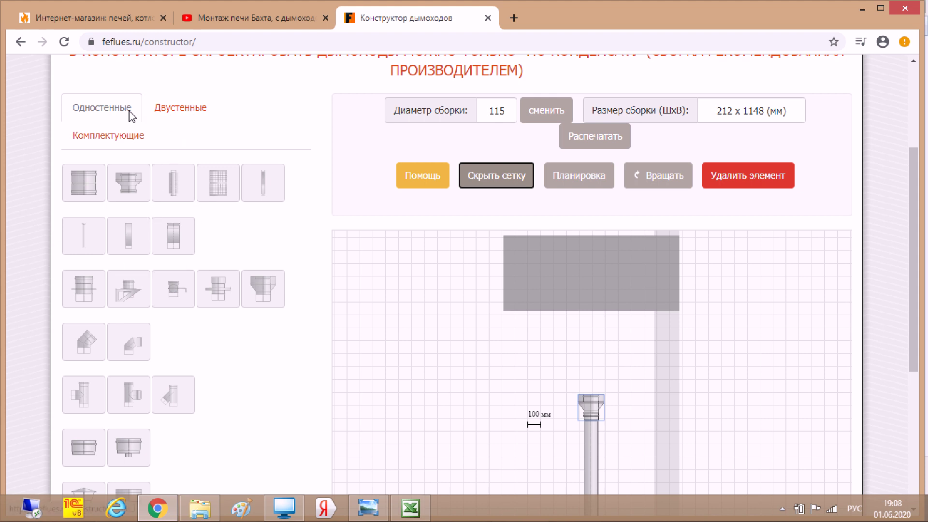
Step: Add a 0.5 m double-wall sandwich pipe on top of the transition piece
click(183, 114)
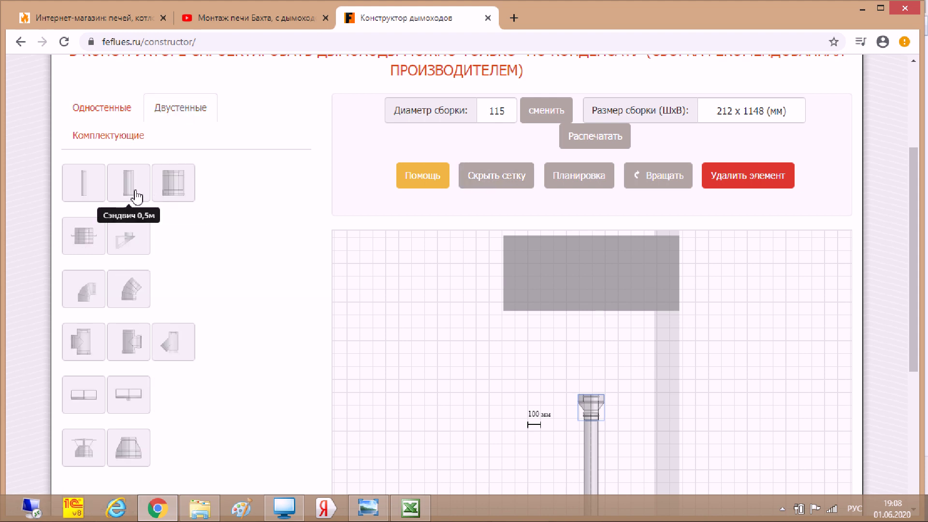
click(138, 196)
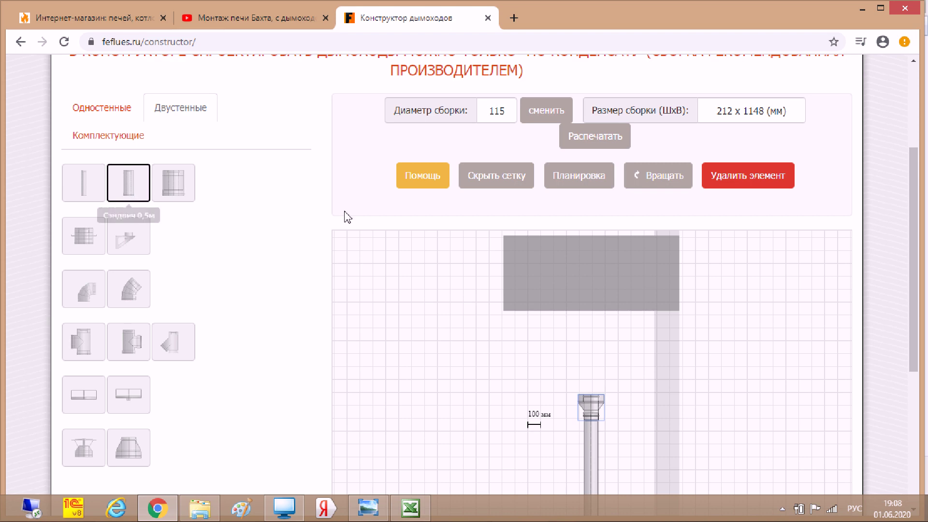
click(461, 308)
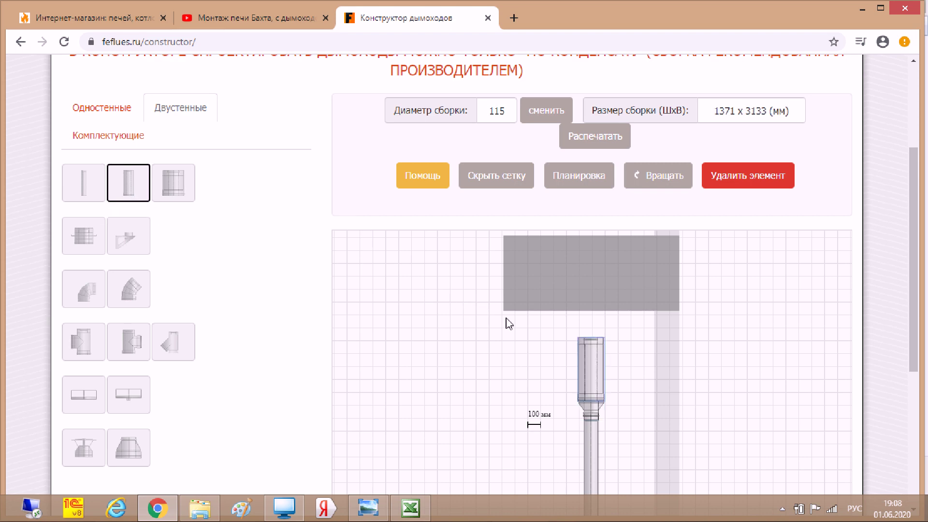
scroll(575, 336, down, 2)
scroll(612, 326, down, 4)
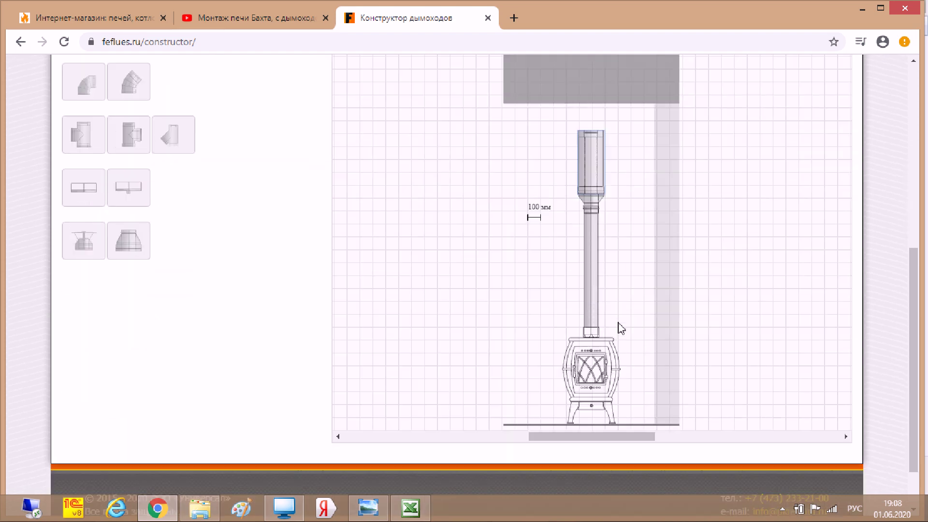
scroll(614, 338, up, 4)
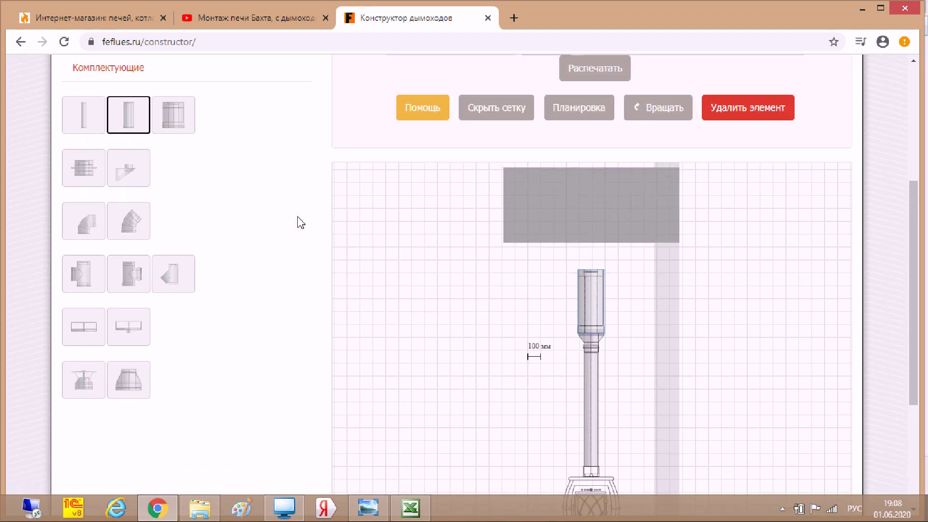
Step: Add a 1 m sandwich pipe above the 0.5 m one and check its passage through the first-floor ceiling slab
click(90, 124)
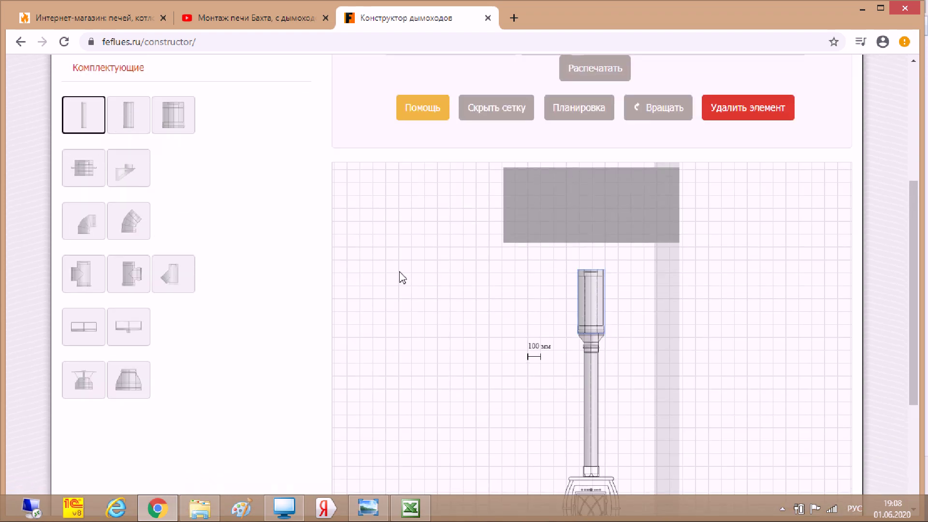
click(637, 353)
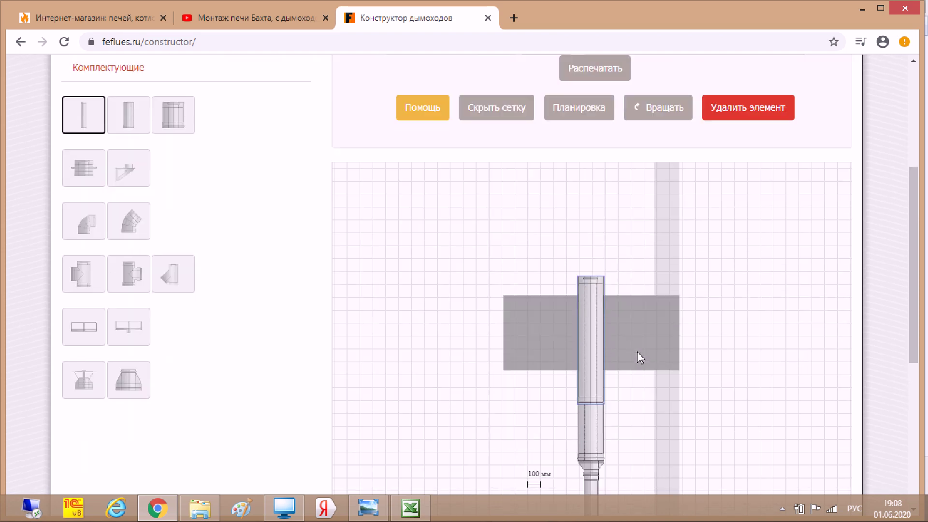
scroll(637, 352, down, 7)
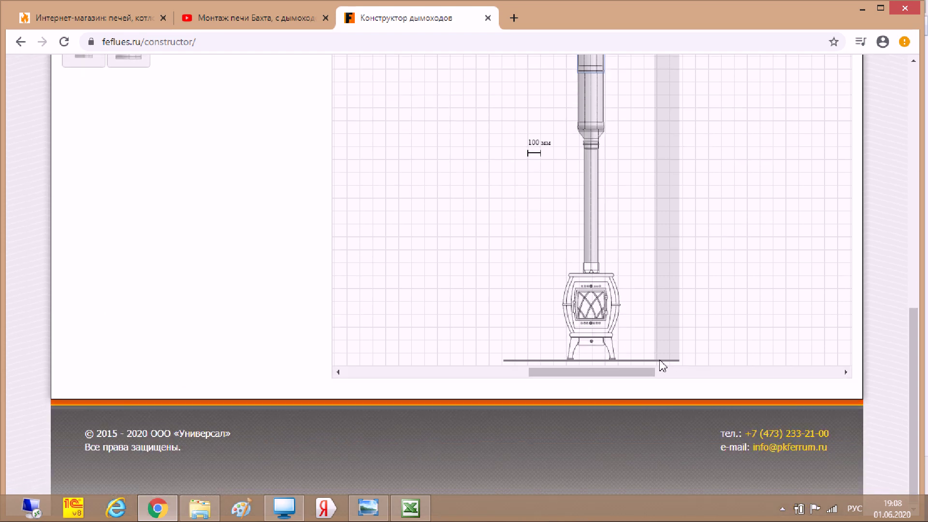
scroll(626, 364, up, 4)
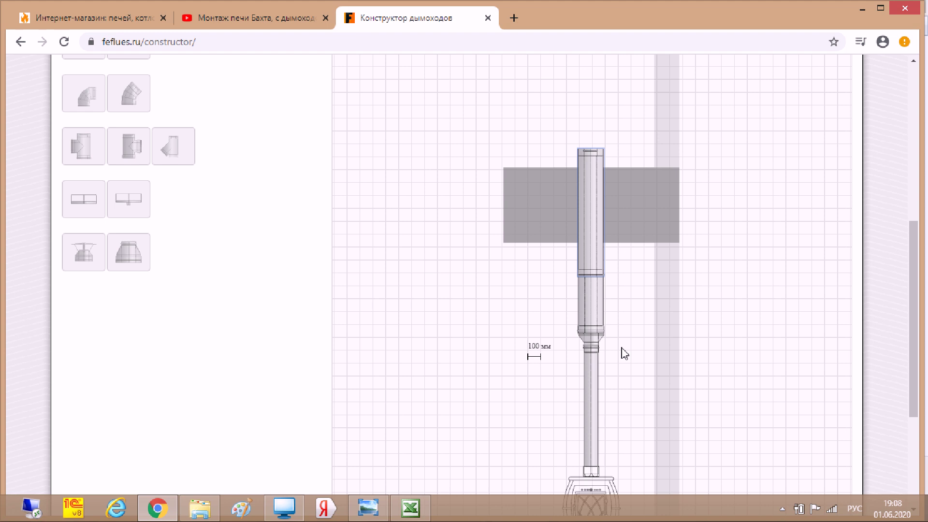
scroll(620, 325, up, 1)
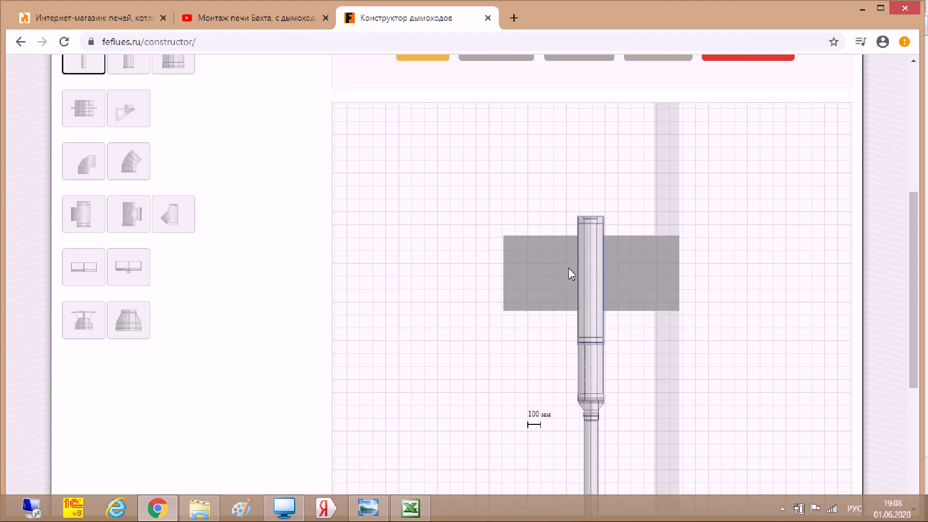
Step: Set the second-floor height in the house parameters to 2100 mm and apply the layout
scroll(570, 274, up, 1)
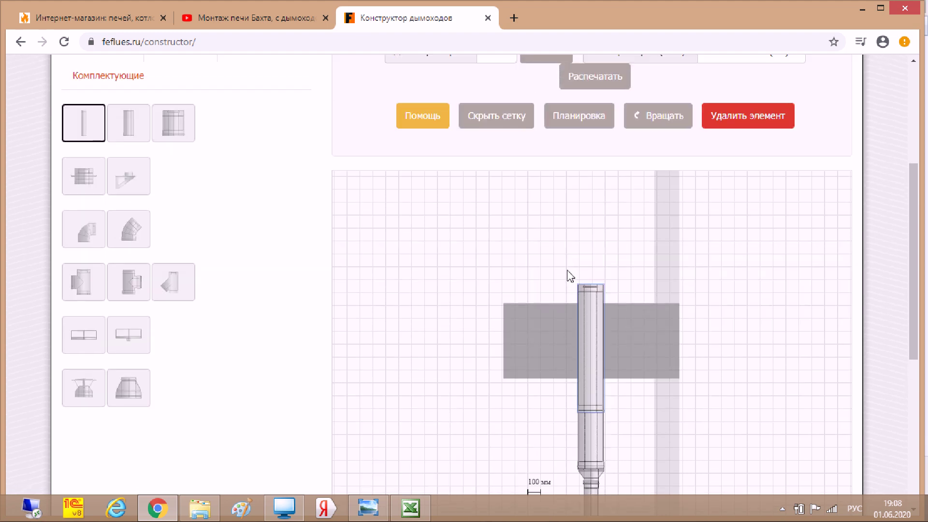
click(579, 127)
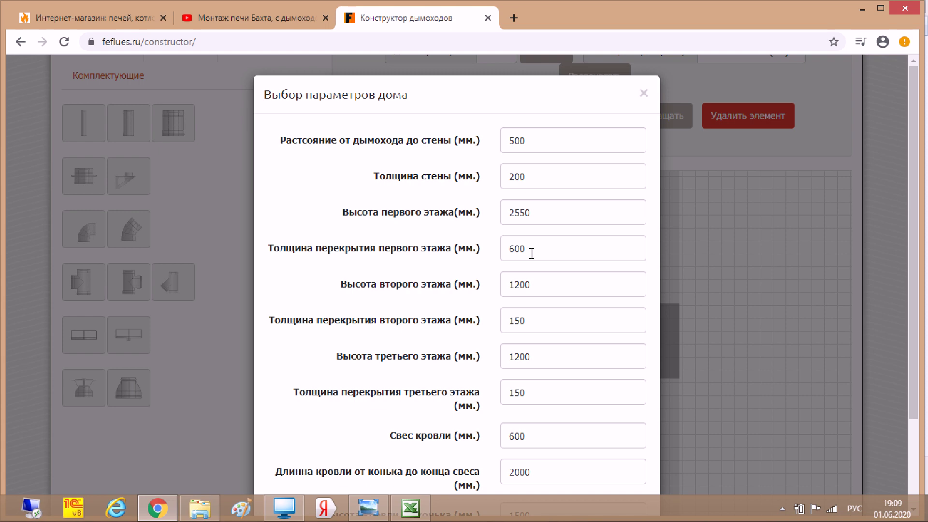
drag(542, 286, 501, 289)
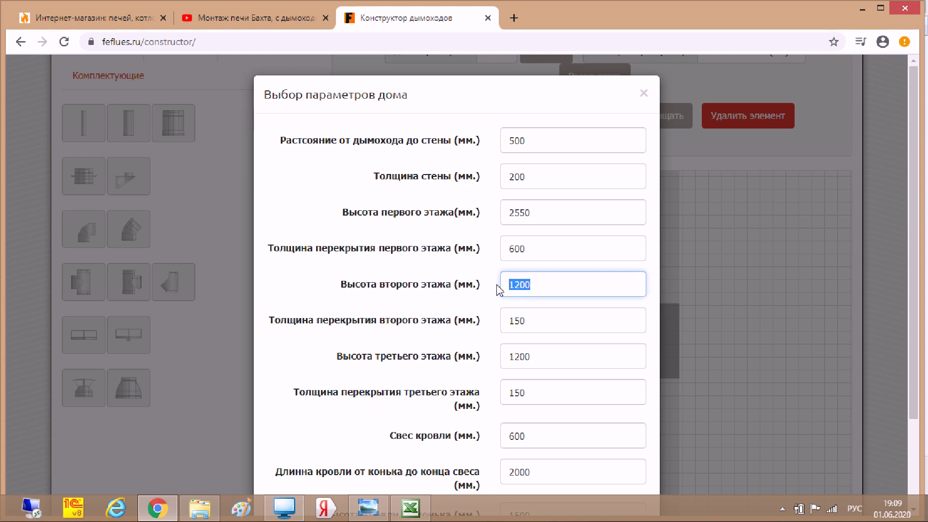
text(21)
click(505, 305)
scroll(509, 297, down, 3)
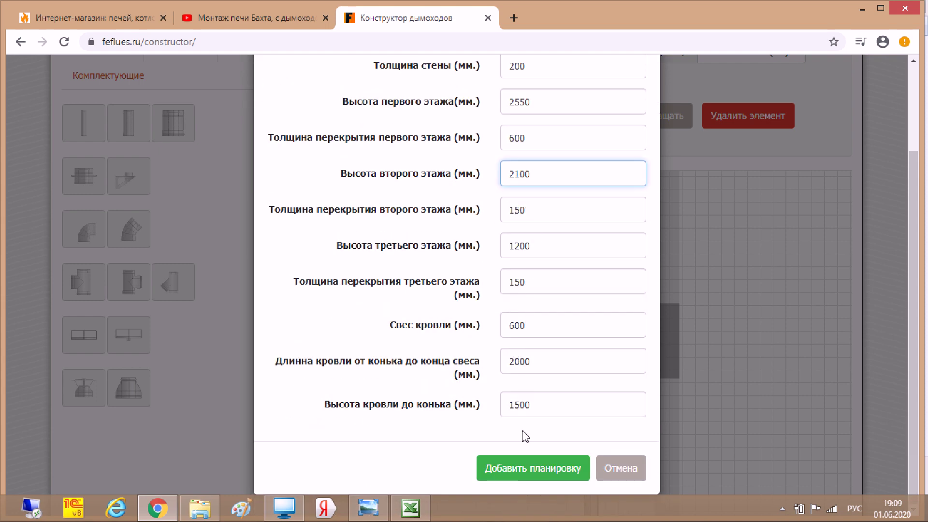
click(534, 468)
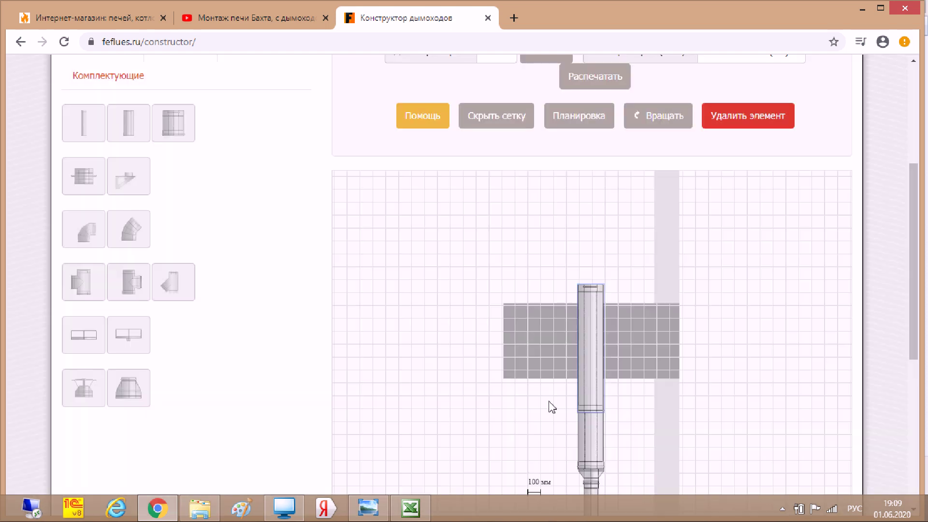
scroll(560, 399, up, 3)
scroll(575, 382, down, 7)
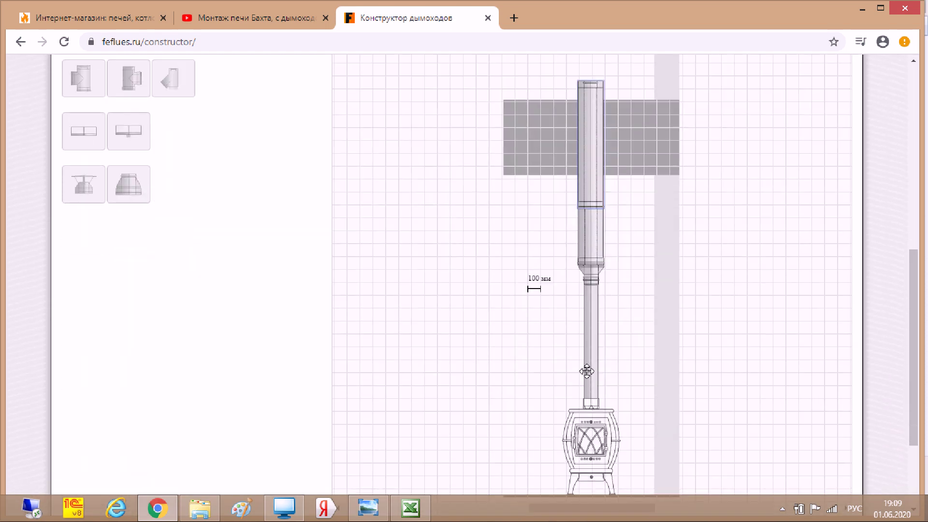
scroll(587, 372, down, 3)
scroll(601, 369, up, 5)
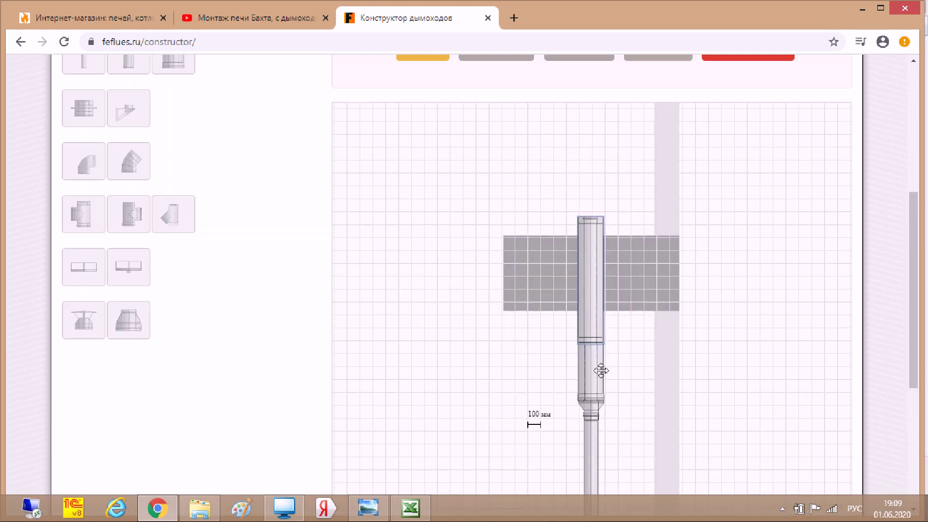
Step: Add another 1 m sandwich pipe on top of the section passing through the first-floor ceiling slab
click(749, 274)
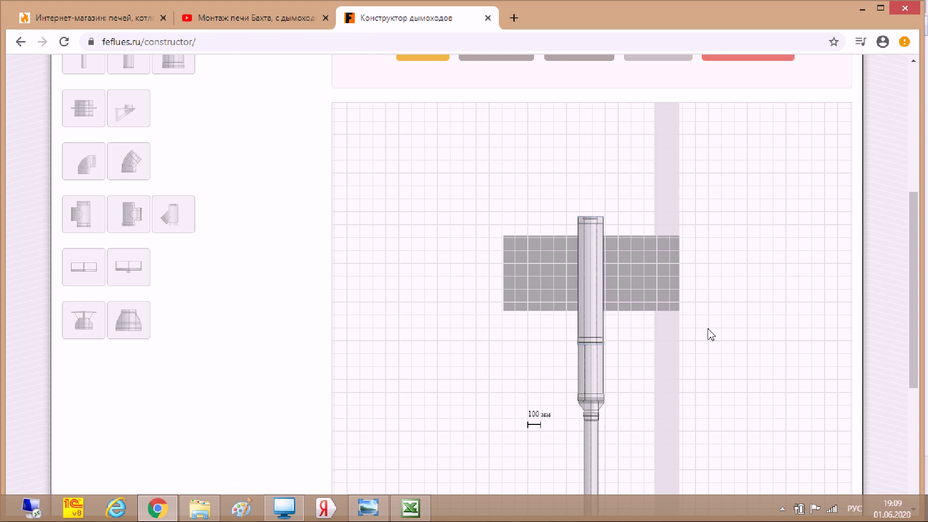
scroll(188, 227, up, 3)
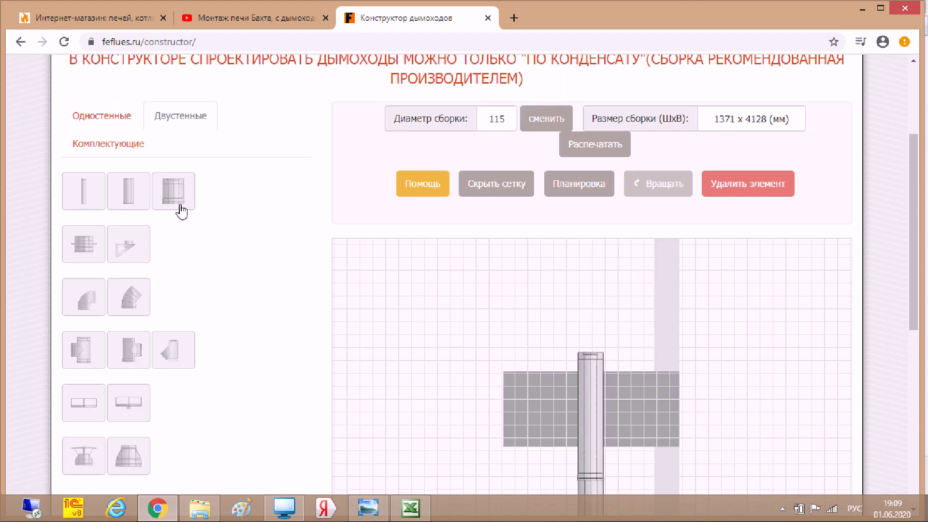
click(100, 199)
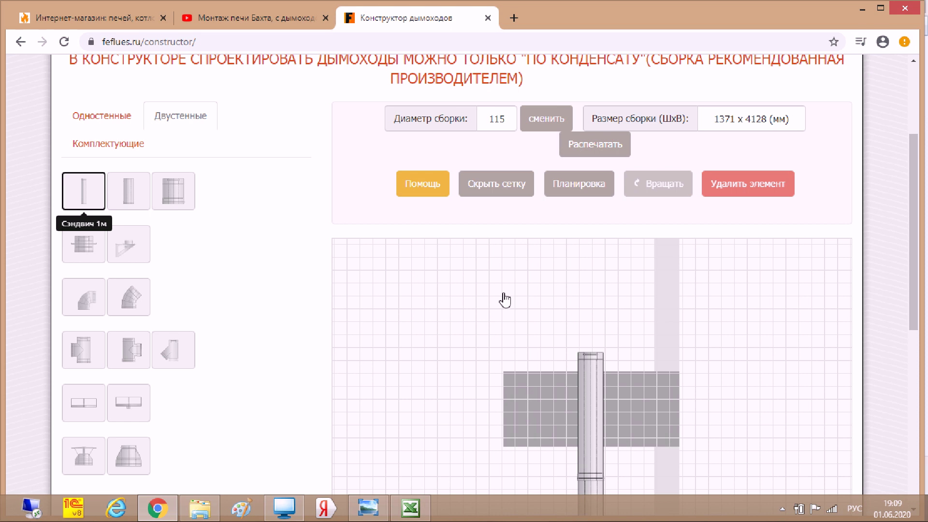
click(573, 300)
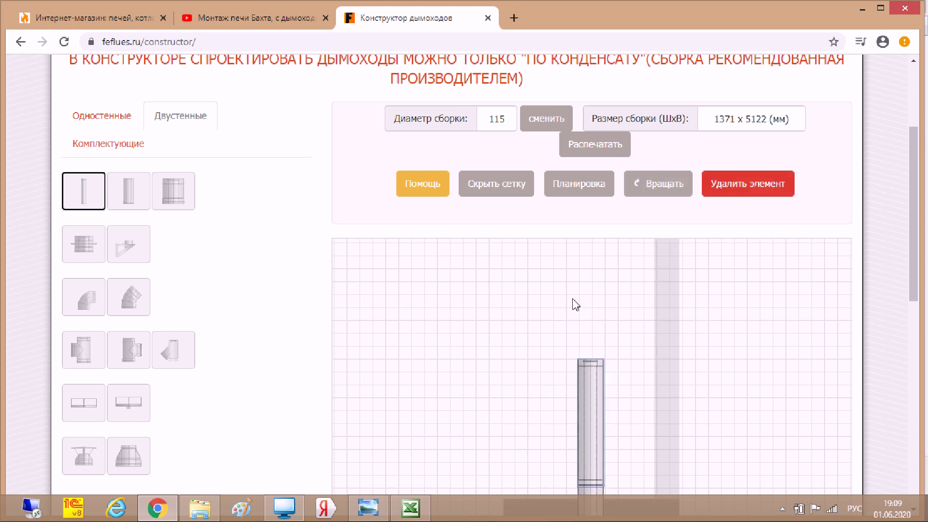
scroll(632, 332, down, 4)
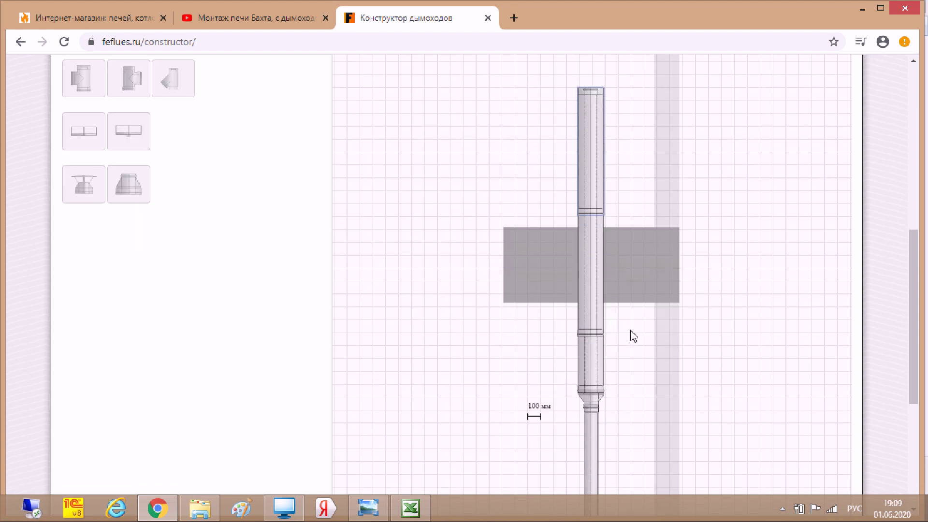
Step: Extend the top of the chimney on the second floor with a 0.5 m sandwich pipe
scroll(616, 329, up, 4)
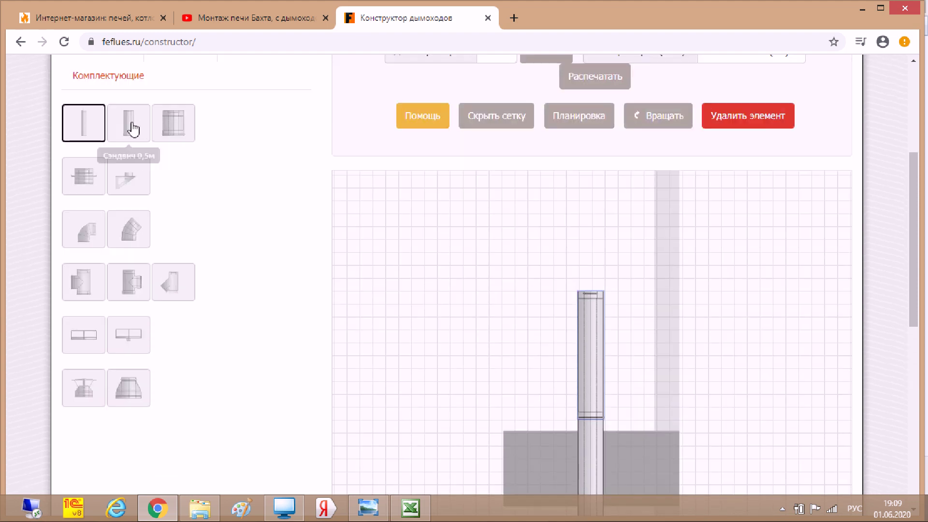
mouse_move(920, 197)
mouse_down()
mouse_move(920, 168)
mouse_move(926, 348)
mouse_move(924, 194)
mouse_up()
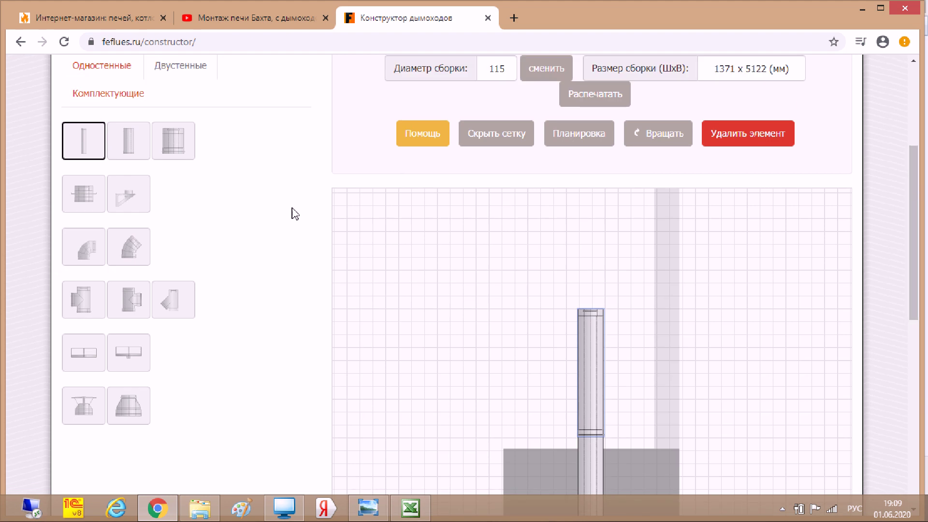
click(137, 144)
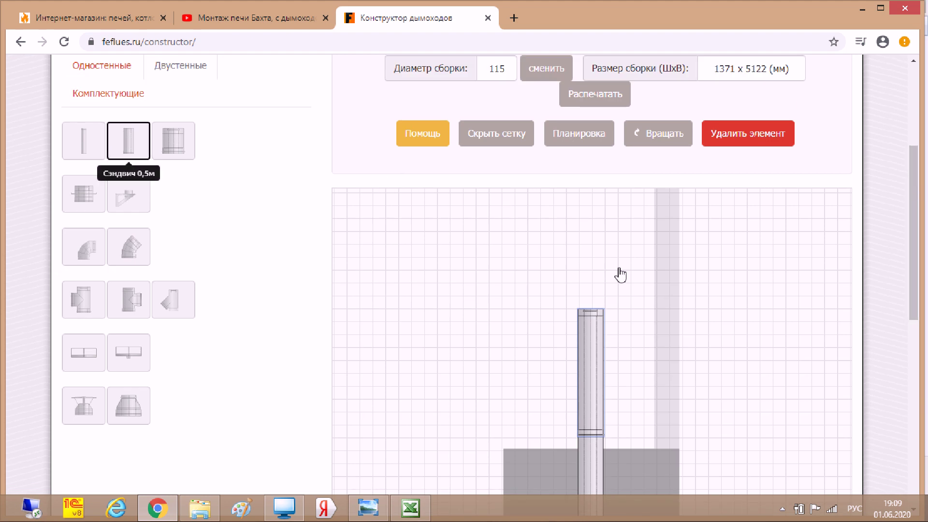
click(606, 245)
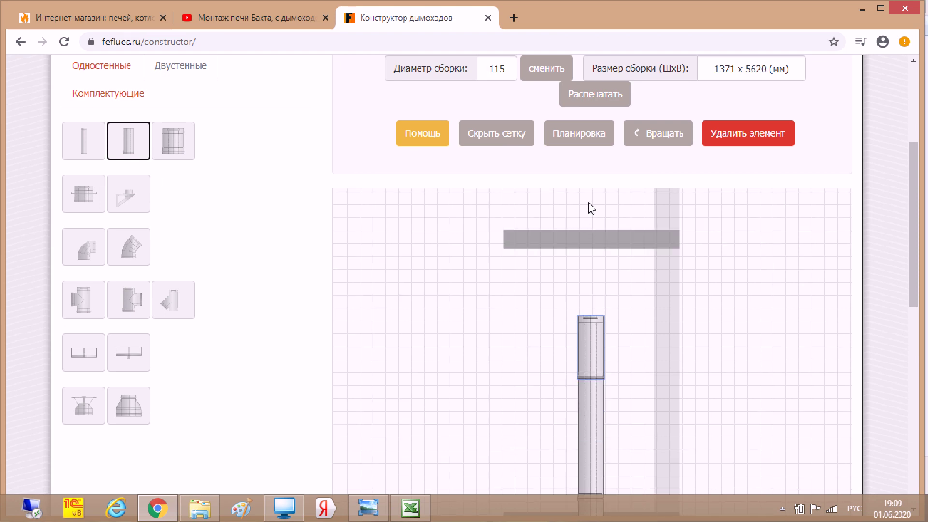
Step: Examine the whole assembly from the stove up to the second-floor ceiling slab against the wall and grid
scroll(773, 249, down, 7)
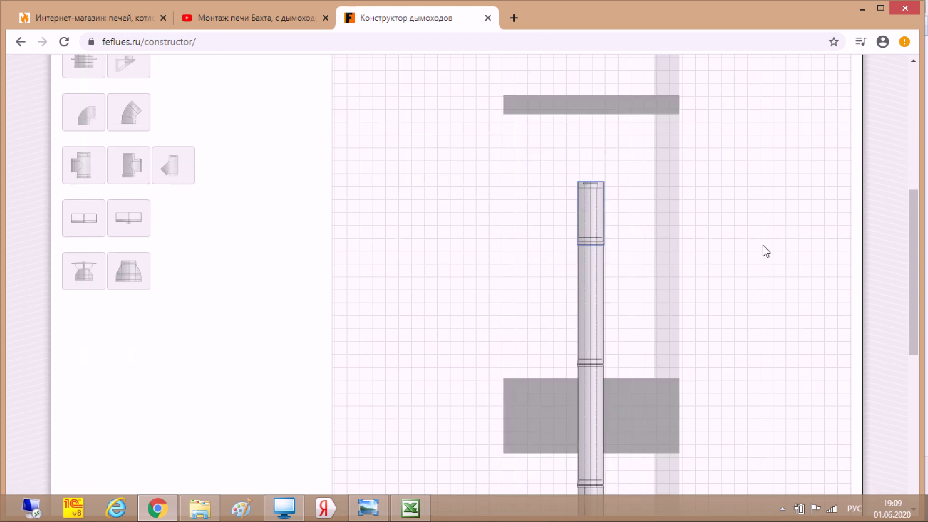
scroll(784, 273, down, 4)
scroll(783, 273, up, 2)
scroll(787, 286, down, 1)
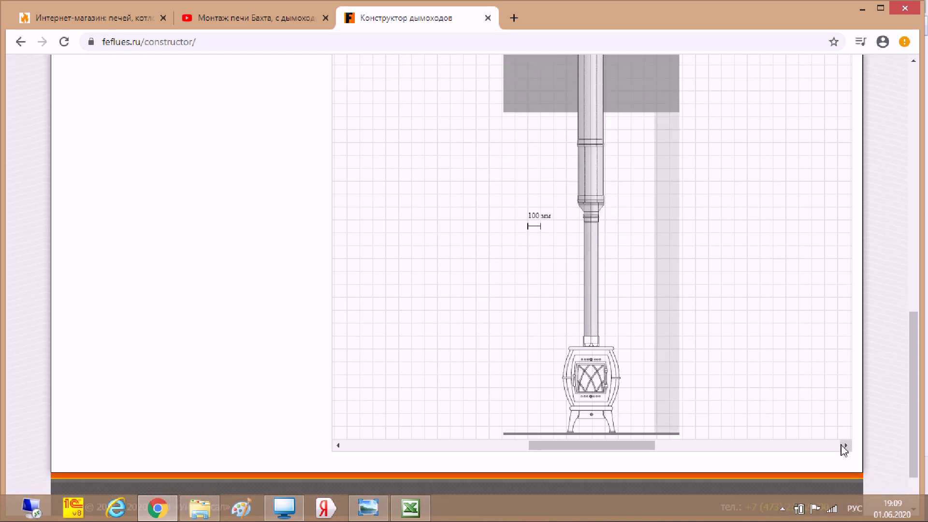
click(845, 446)
click(845, 446)
click(846, 446)
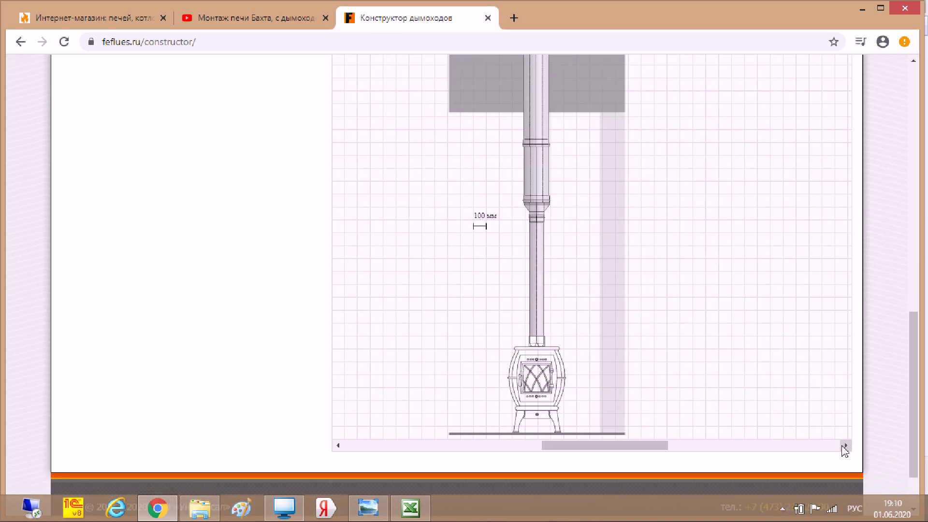
scroll(804, 390, up, 10)
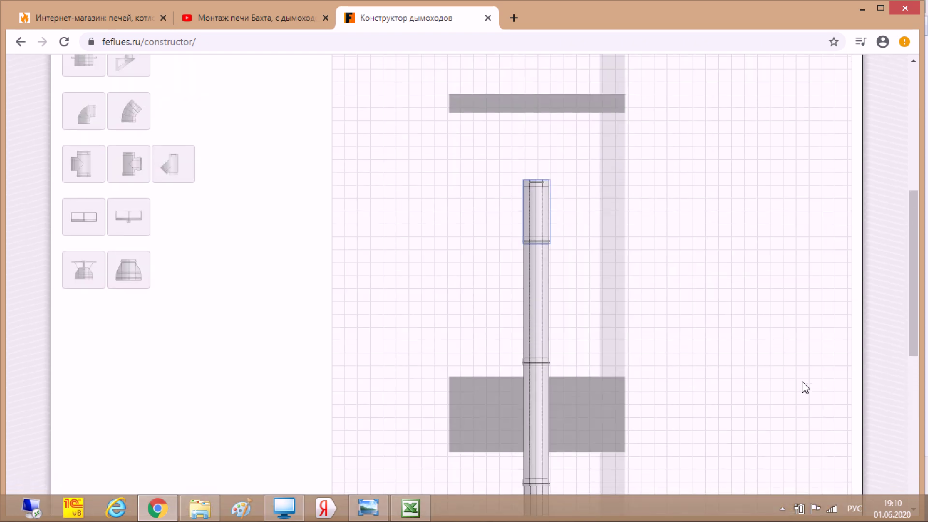
Step: Clear the third-floor height and third-floor slab thickness in the house parameters and apply the layout
scroll(805, 388, up, 2)
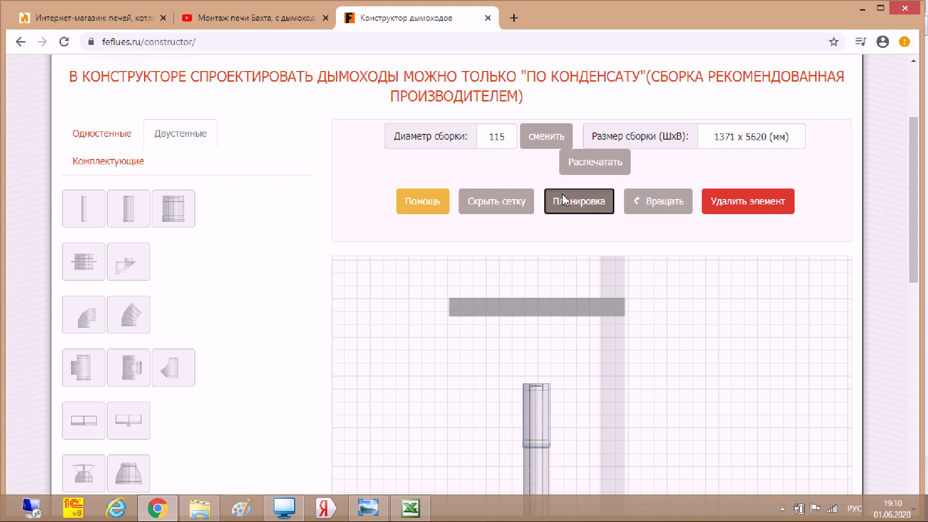
click(578, 202)
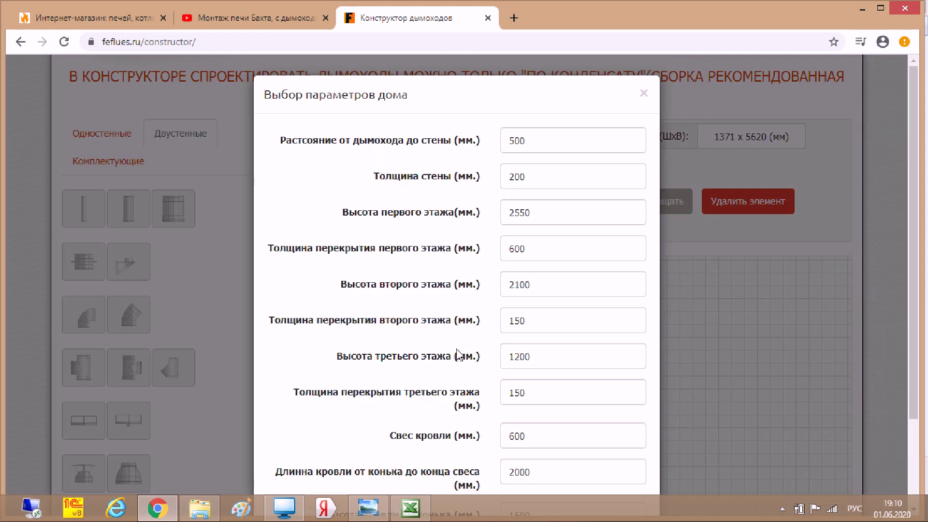
drag(547, 359, 508, 361)
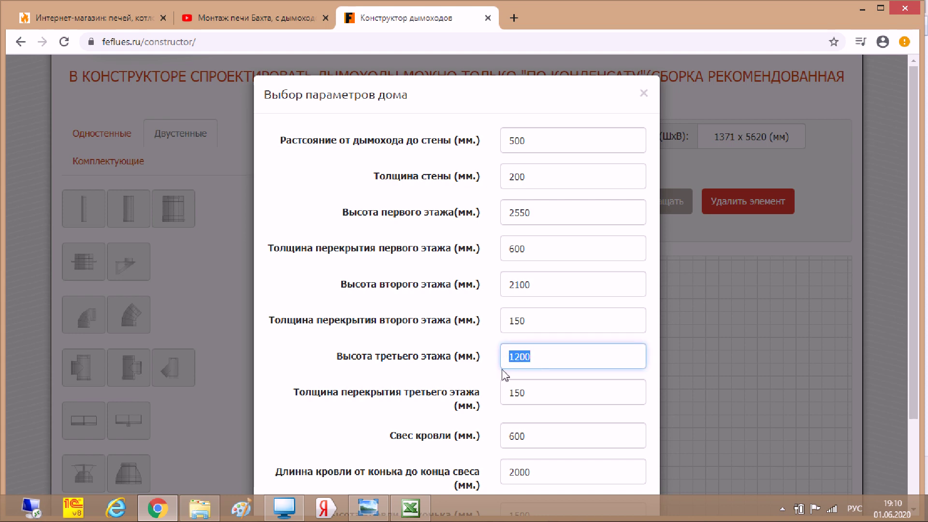
key(BackSpace)
click(526, 393)
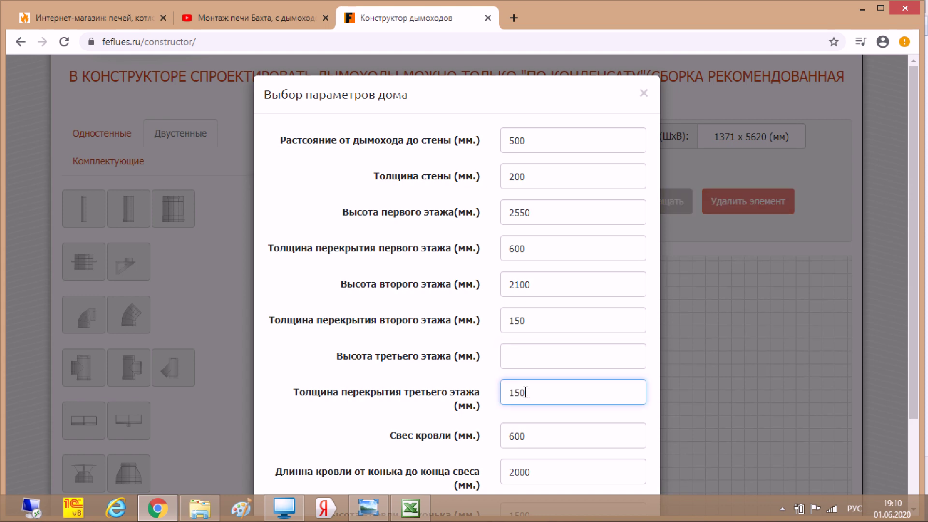
drag(534, 396, 498, 394)
key(BackSpace)
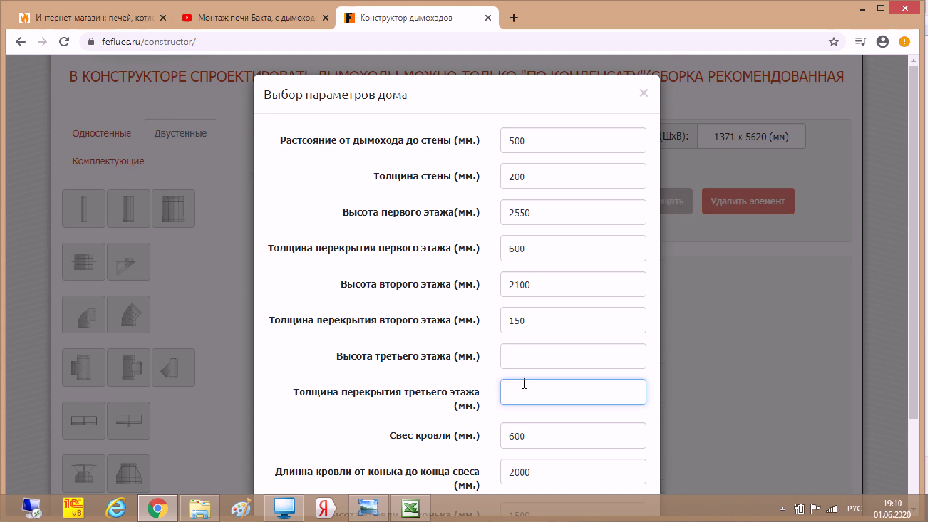
scroll(527, 387, down, 2)
scroll(547, 387, down, 1)
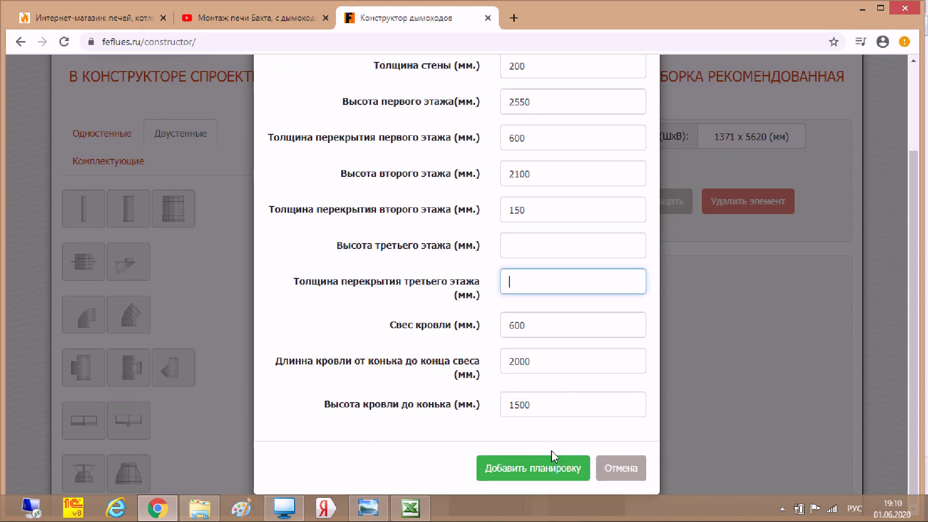
click(552, 468)
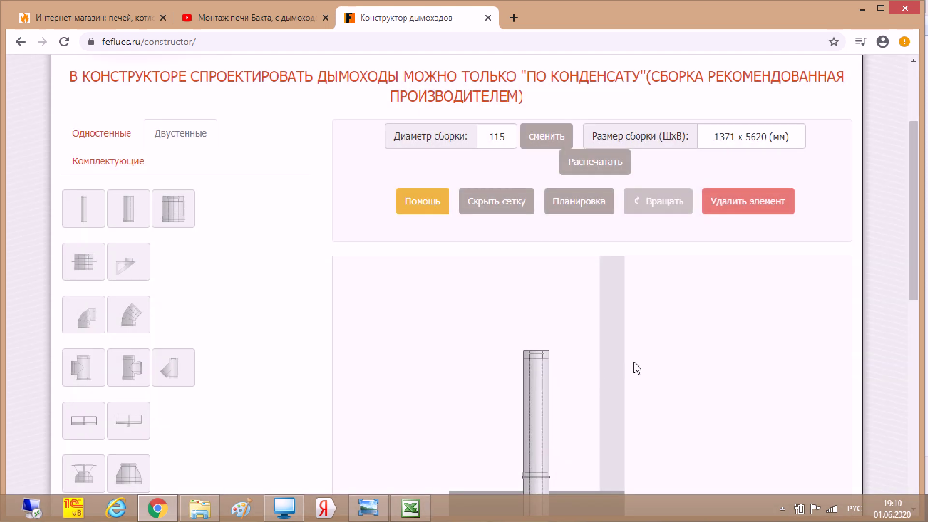
Step: Review the house parameters again and reapply the layout with both third-floor values left empty
scroll(634, 369, down, 4)
scroll(637, 363, up, 5)
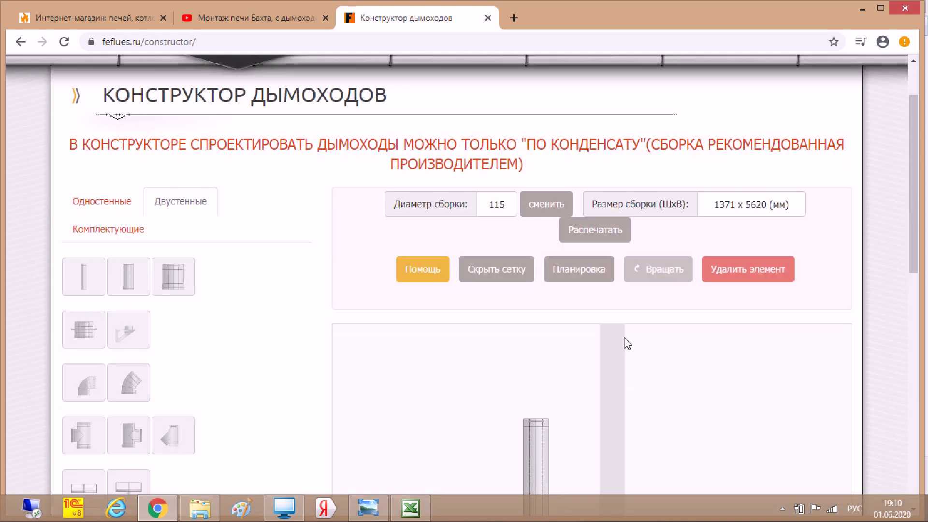
scroll(614, 331, down, 4)
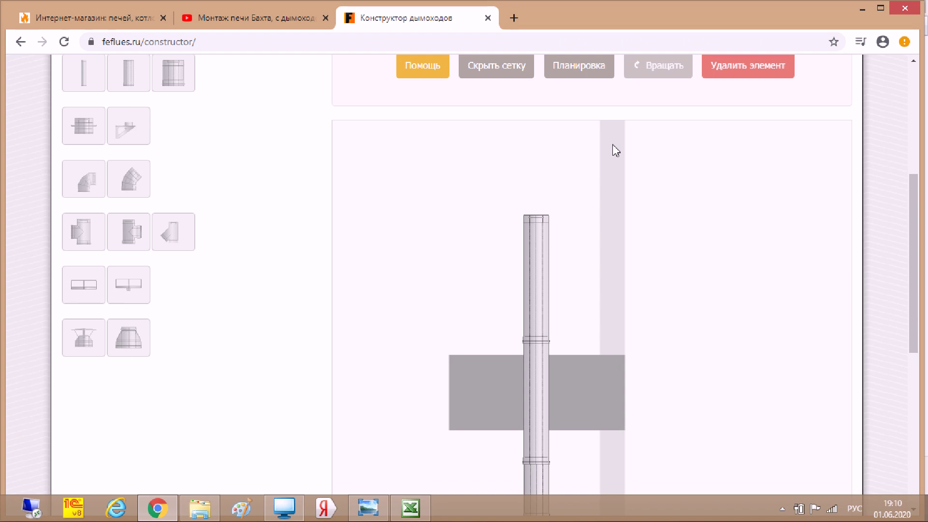
scroll(613, 152, down, 3)
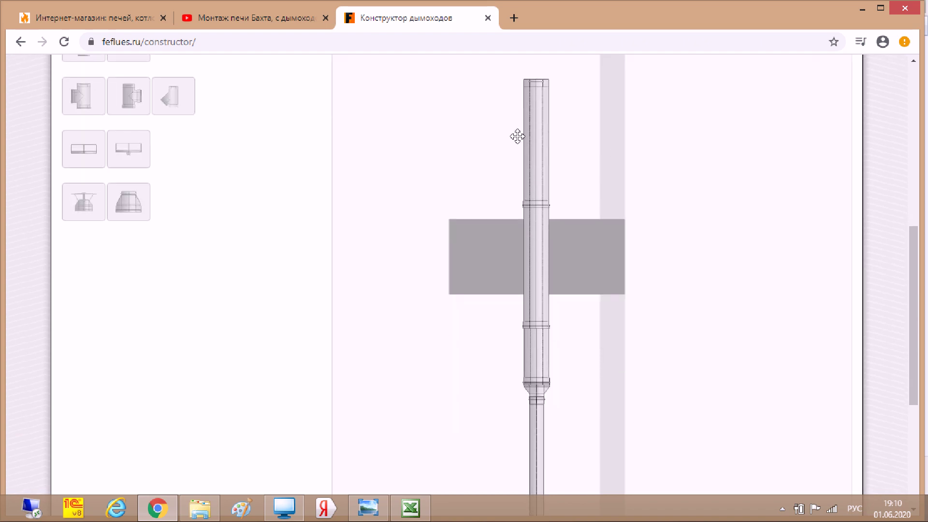
scroll(450, 230, up, 5)
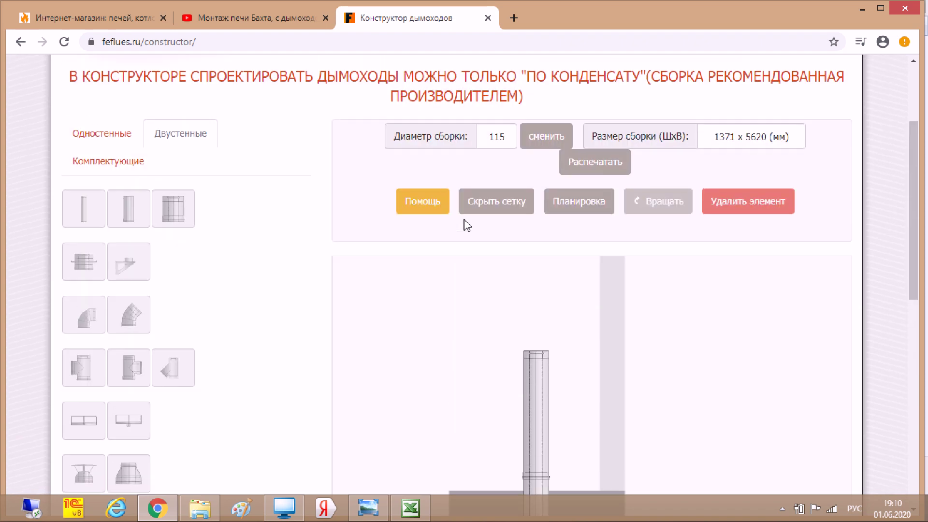
click(580, 203)
scroll(556, 225, down, 3)
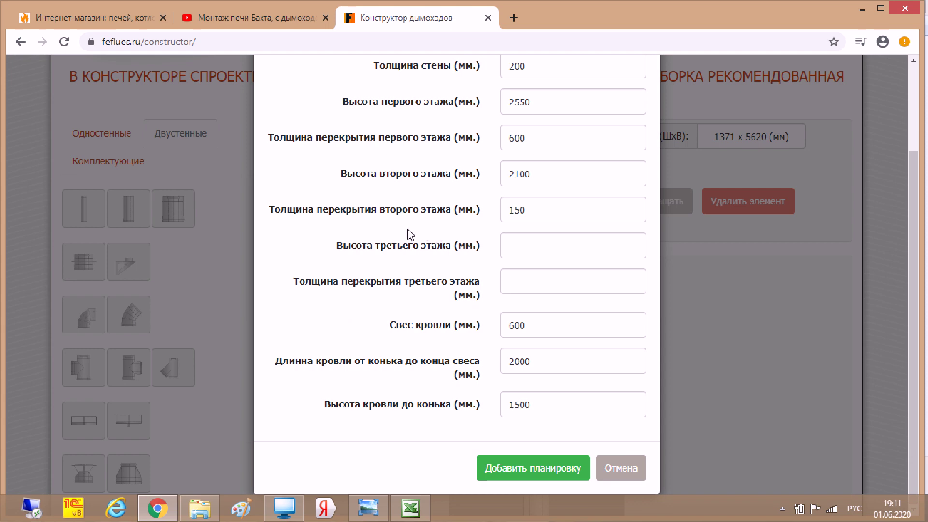
scroll(467, 252, up, 1)
scroll(467, 252, up, 2)
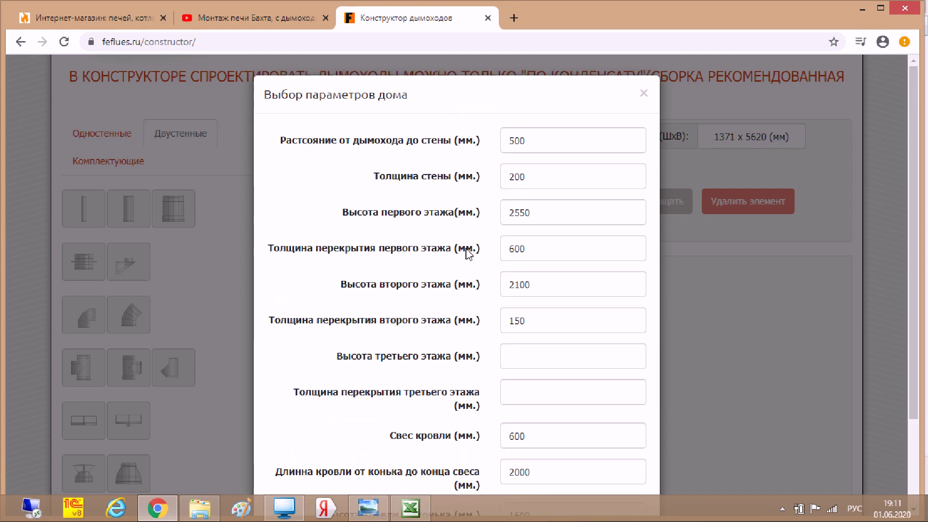
scroll(467, 254, down, 2)
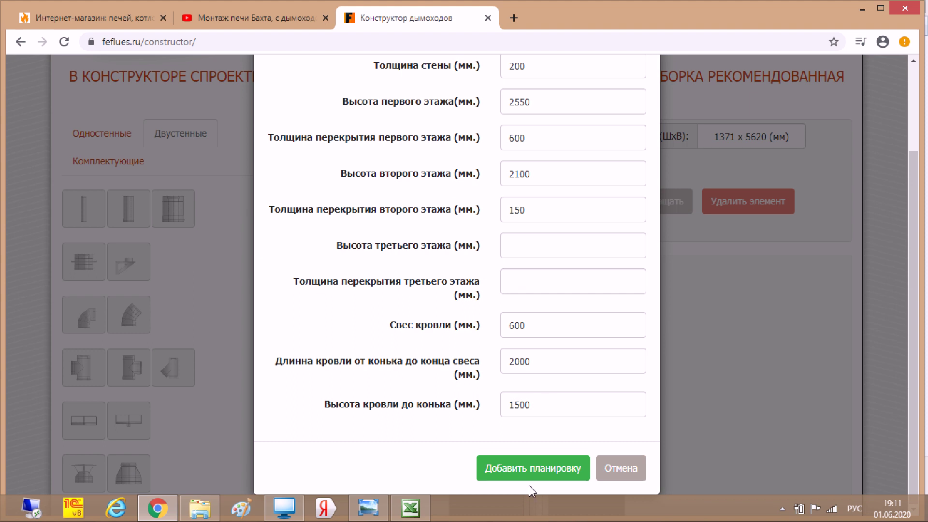
click(535, 466)
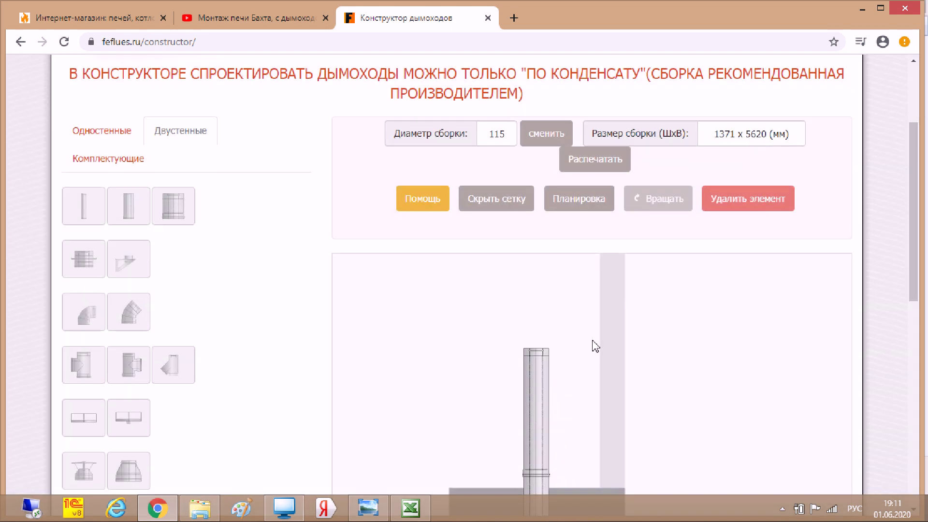
Step: Extend the top of the chimney on the second floor with a 0.5 m sandwich pipe
scroll(591, 342, down, 5)
scroll(600, 338, up, 4)
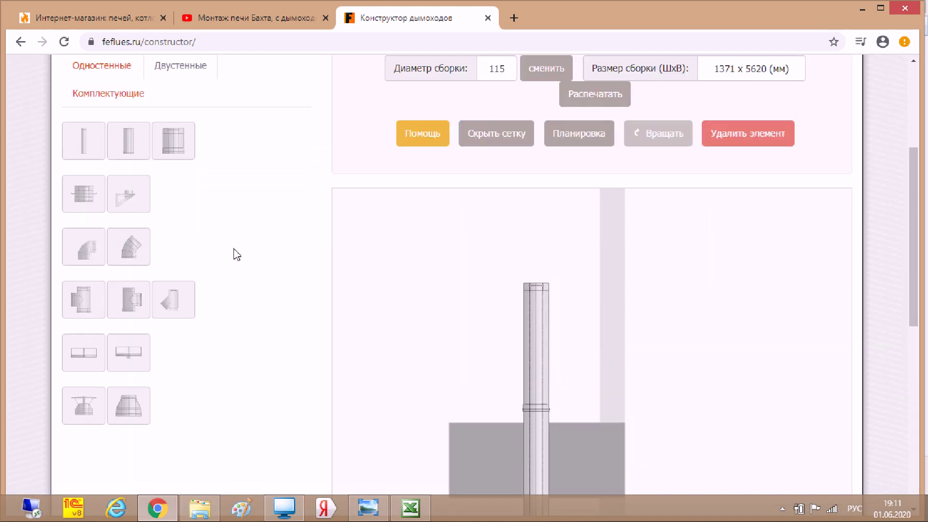
click(132, 145)
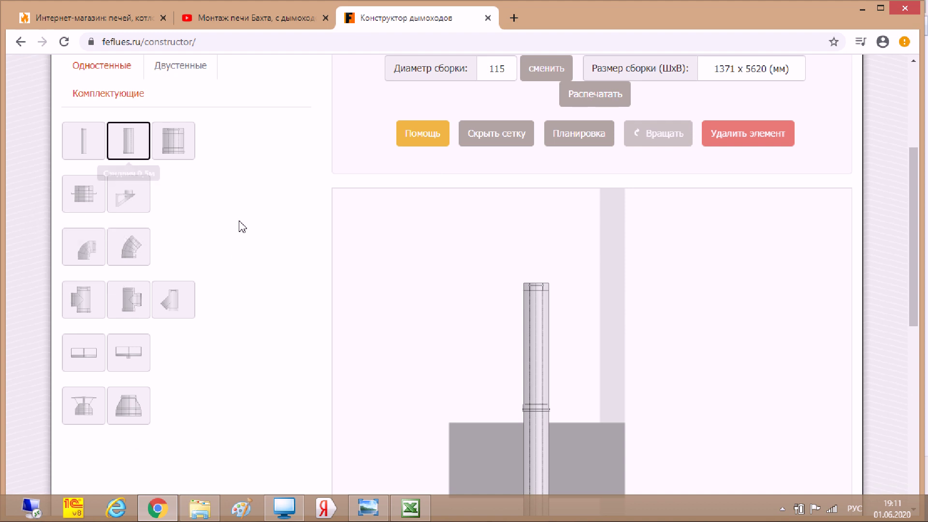
click(535, 294)
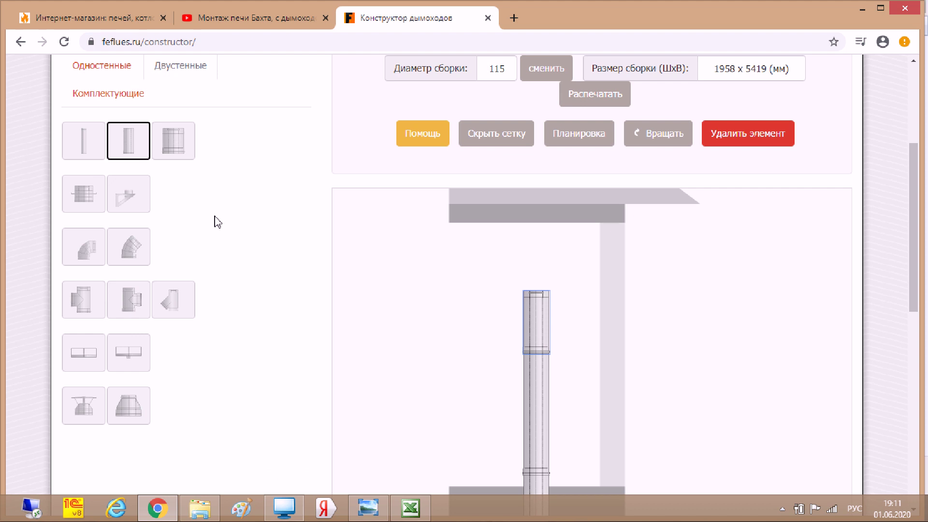
Step: Add a 1 m sandwich pipe on top, running through the second-floor ceiling slab into the roof space
click(95, 146)
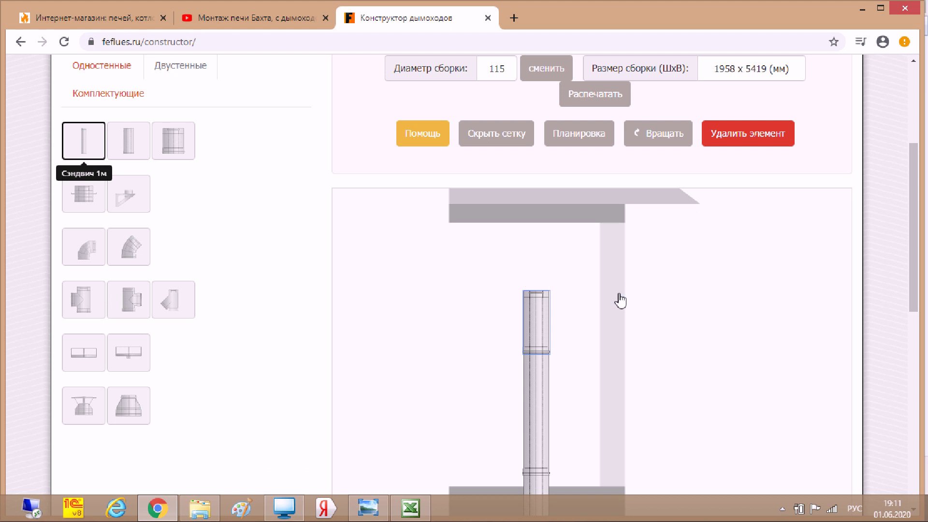
click(604, 293)
scroll(618, 322, down, 2)
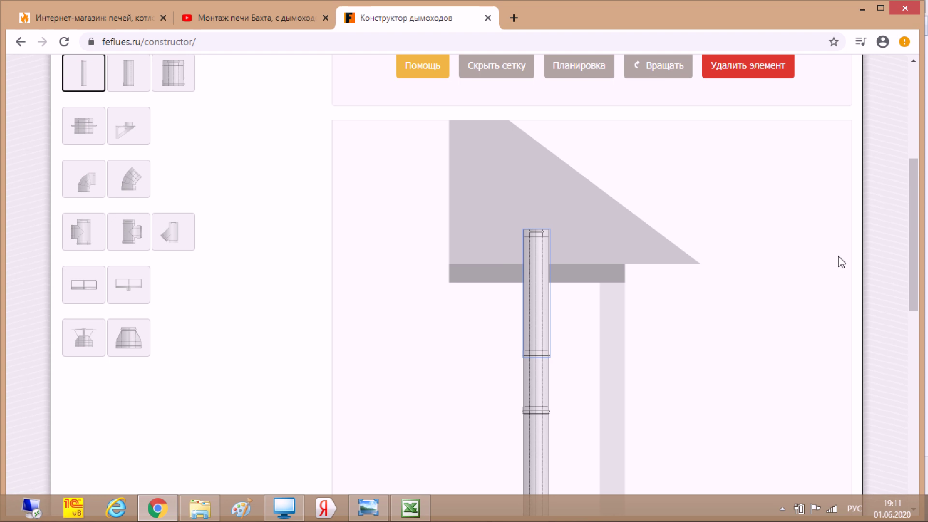
Step: Check the assembly from the stove to the roof and add another 1 m sandwich pipe through the roof slope
scroll(849, 240, down, 10)
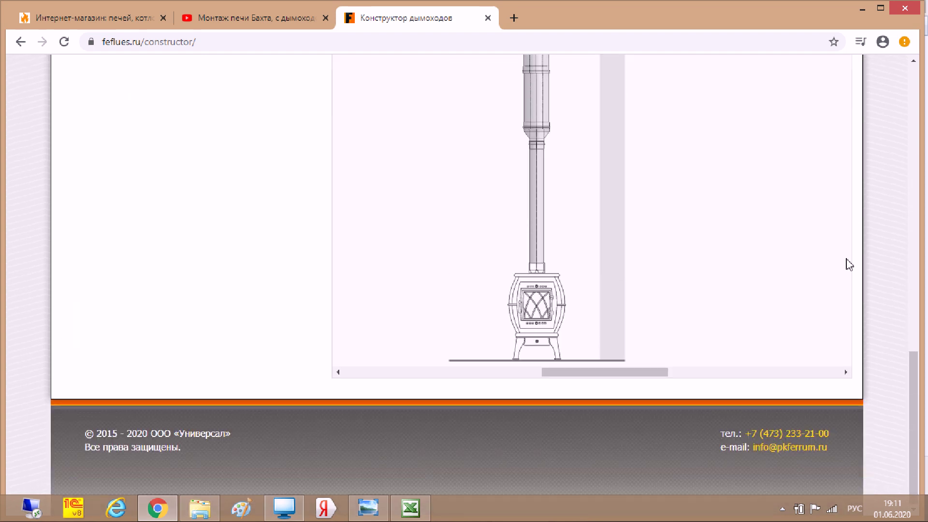
scroll(838, 311, up, 5)
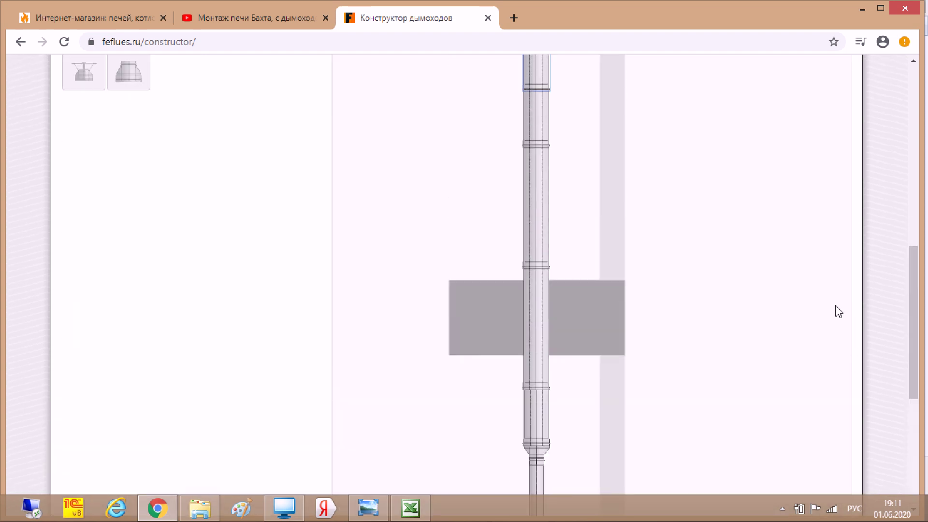
scroll(840, 311, up, 5)
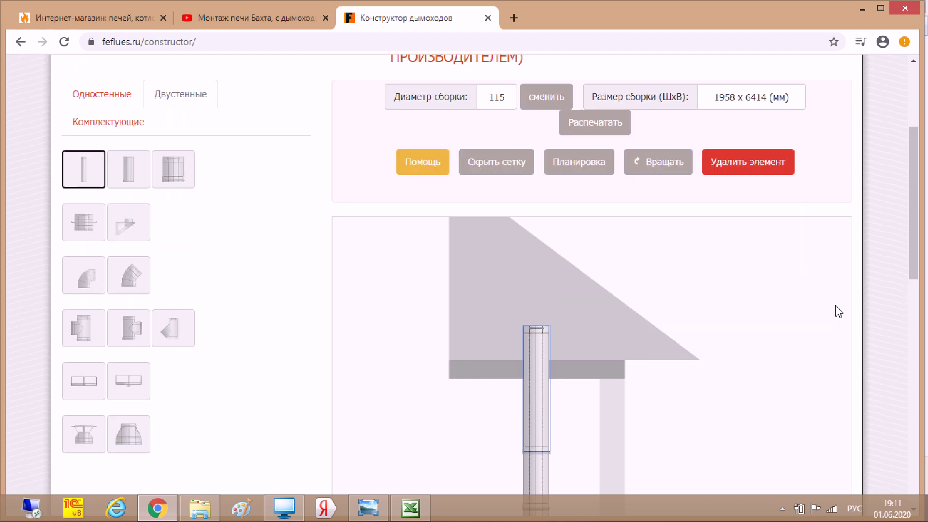
scroll(839, 312, down, 3)
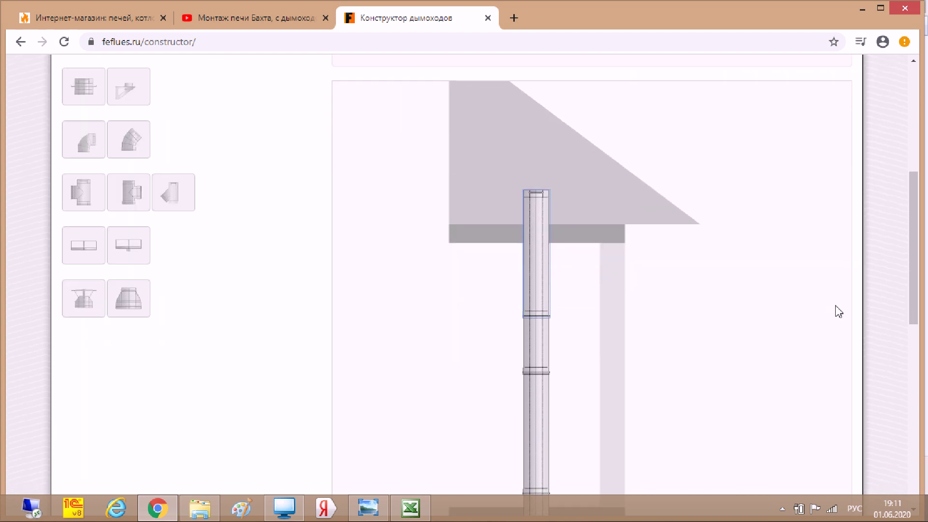
scroll(838, 312, up, 2)
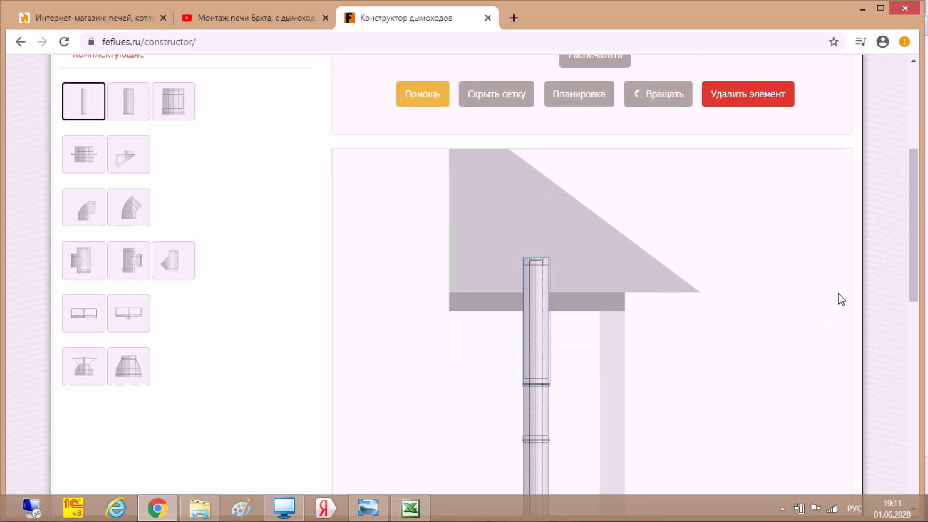
scroll(841, 300, down, 3)
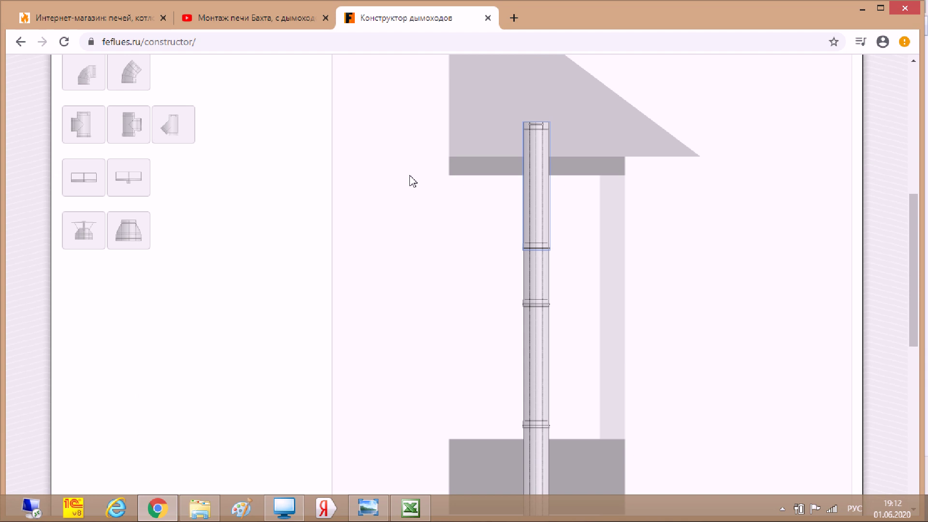
scroll(535, 128, up, 3)
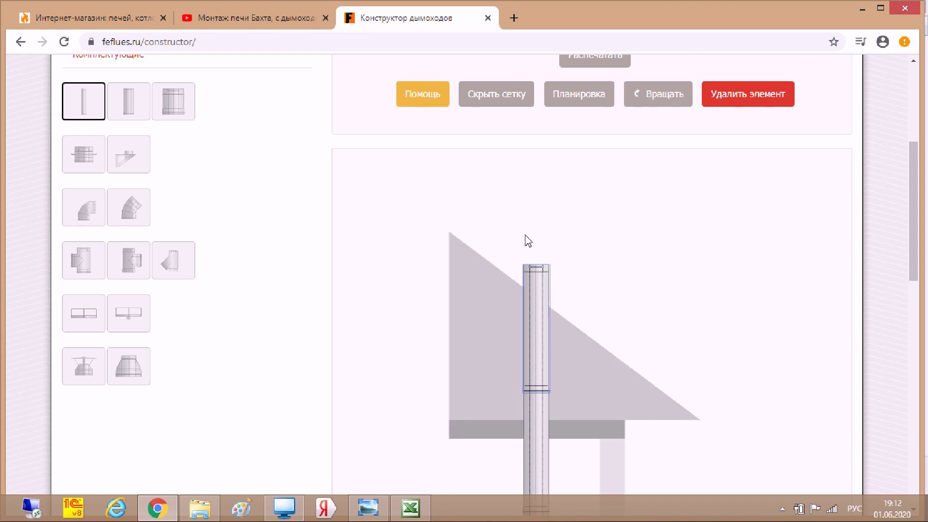
scroll(590, 272, down, 2)
scroll(591, 272, down, 1)
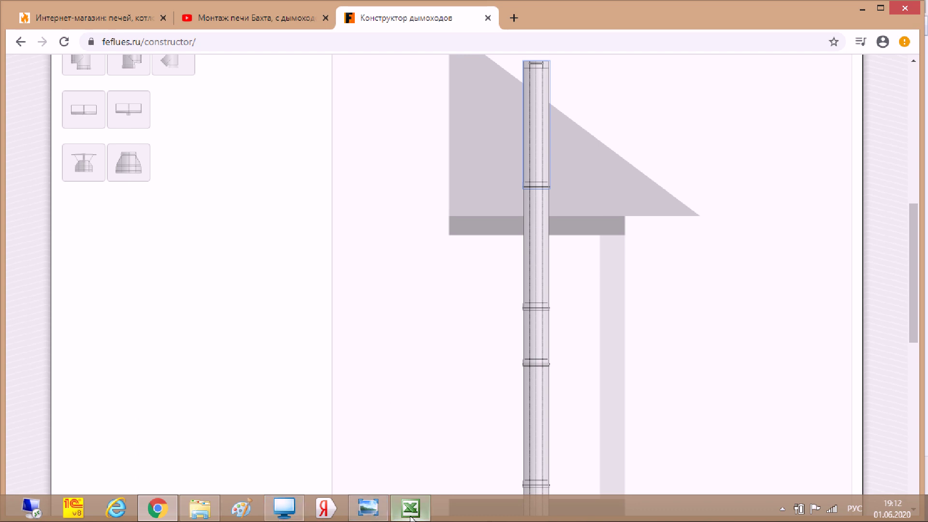
Step: Switch to Windows Photo Viewer and check the rangefinder photos showing the house measurements
click(366, 511)
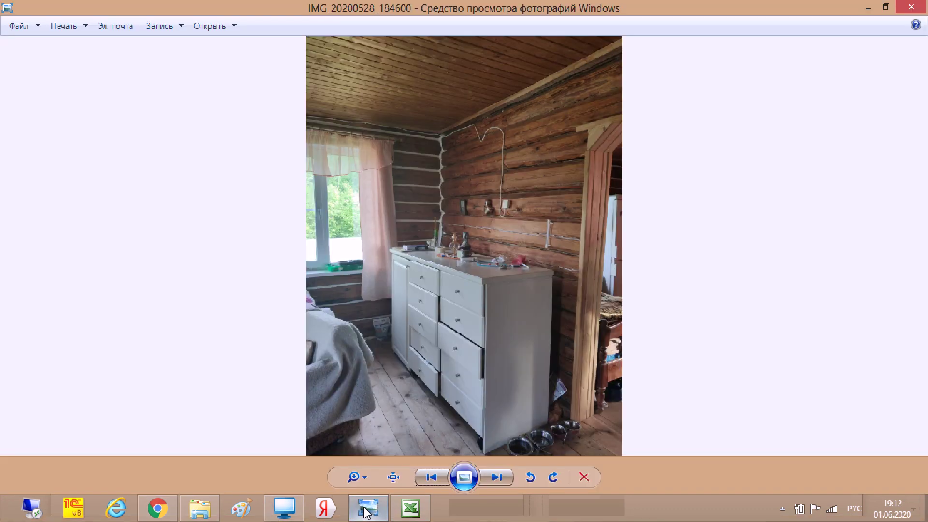
click(426, 478)
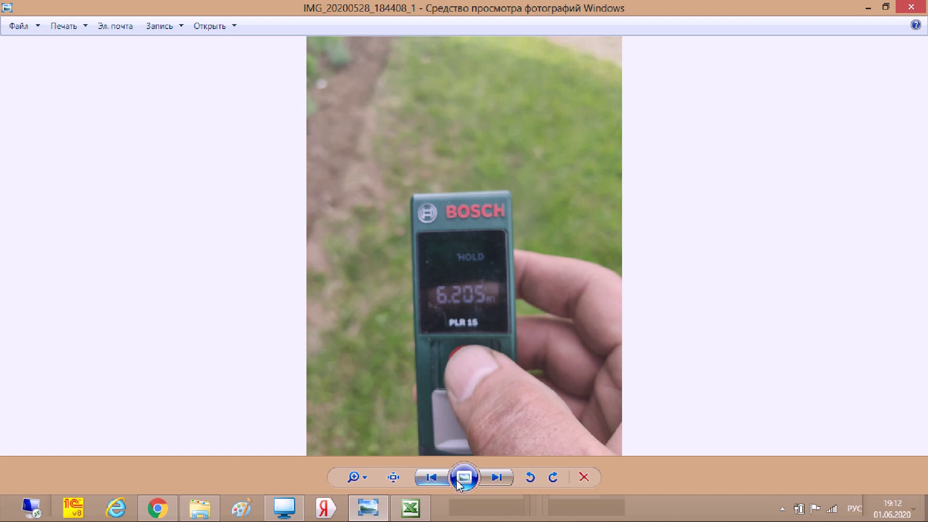
click(495, 479)
click(495, 479)
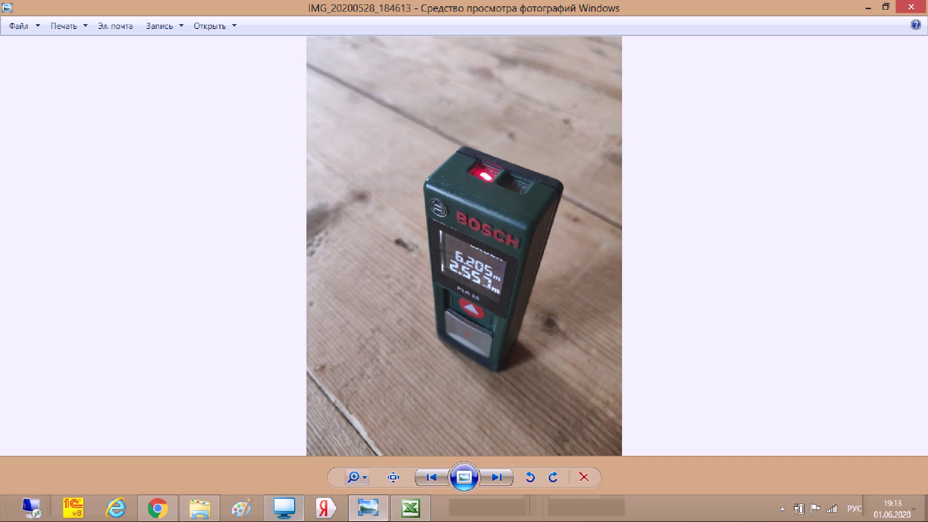
Step: Switch back to the chimney constructor in Chrome and set the house layout's roof height to the ridge to 650 mm
click(158, 508)
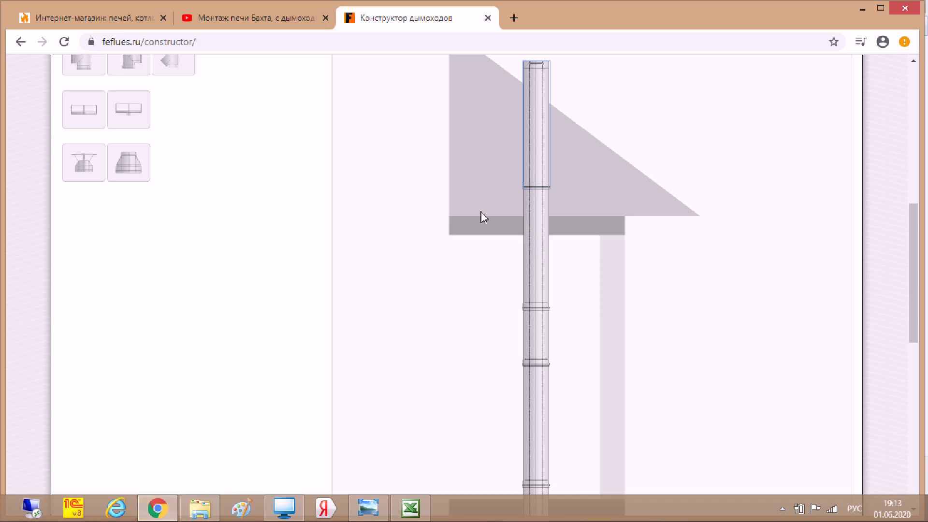
scroll(491, 221, up, 5)
click(574, 166)
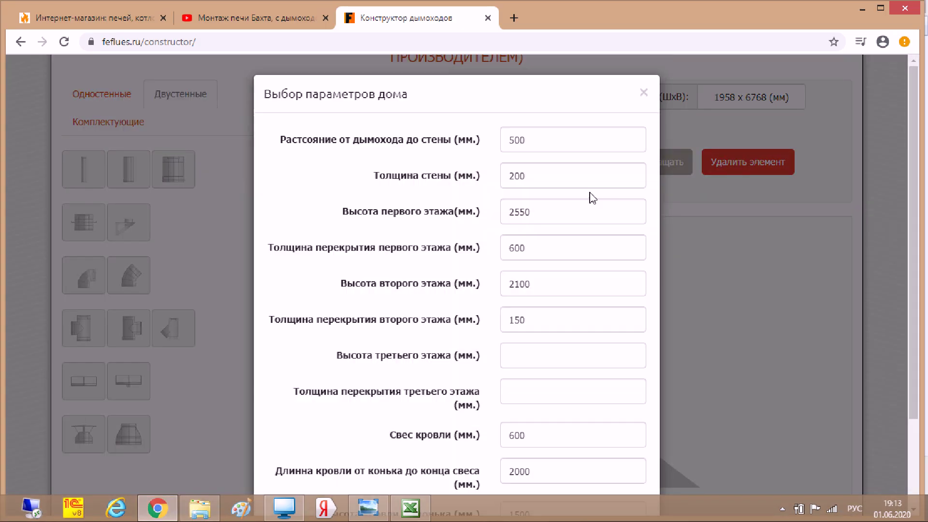
scroll(539, 220, down, 3)
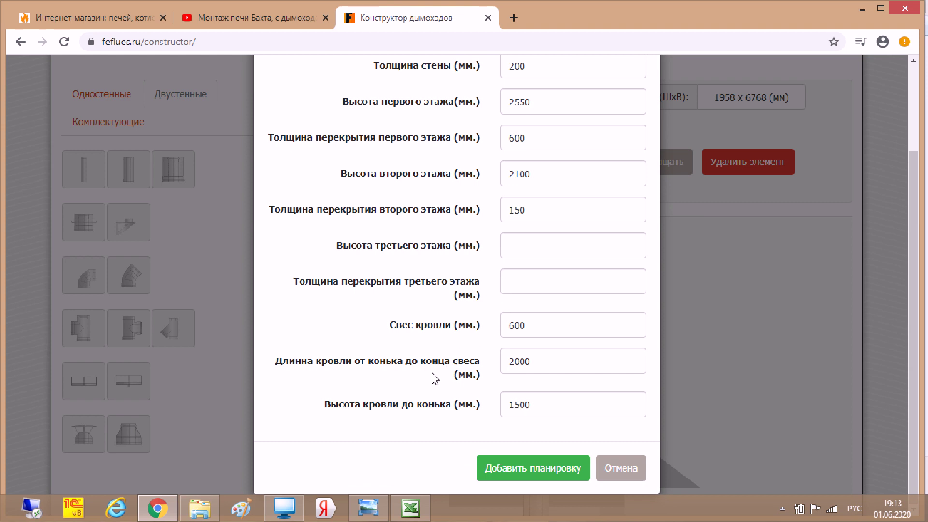
drag(536, 406, 486, 405)
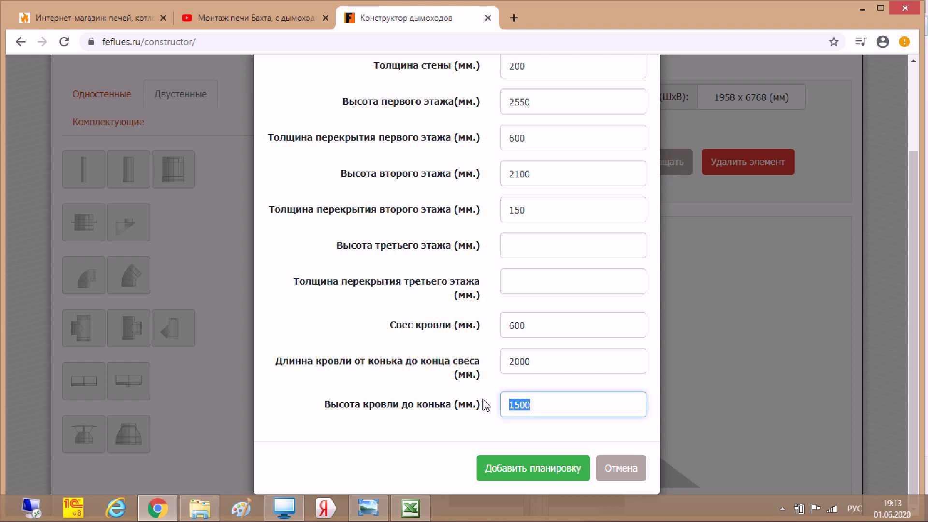
text(650)
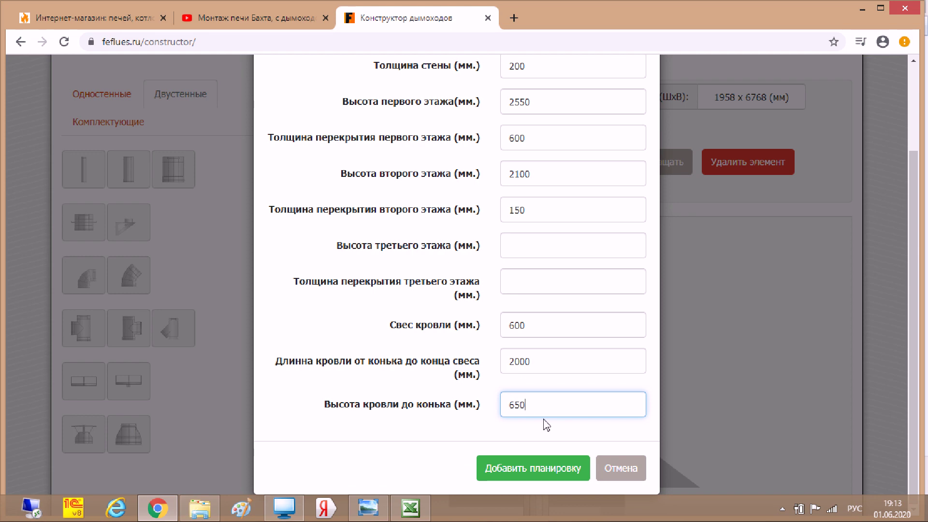
click(539, 469)
scroll(606, 386, down, 4)
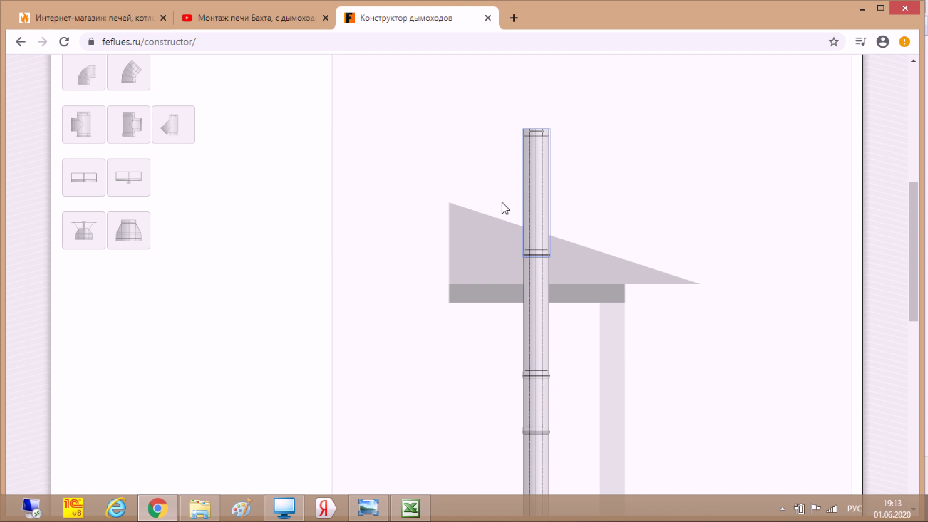
Step: Show the grid over the chimney drawing and reduce the page zoom by one level
scroll(578, 227, up, 1)
scroll(583, 232, up, 3)
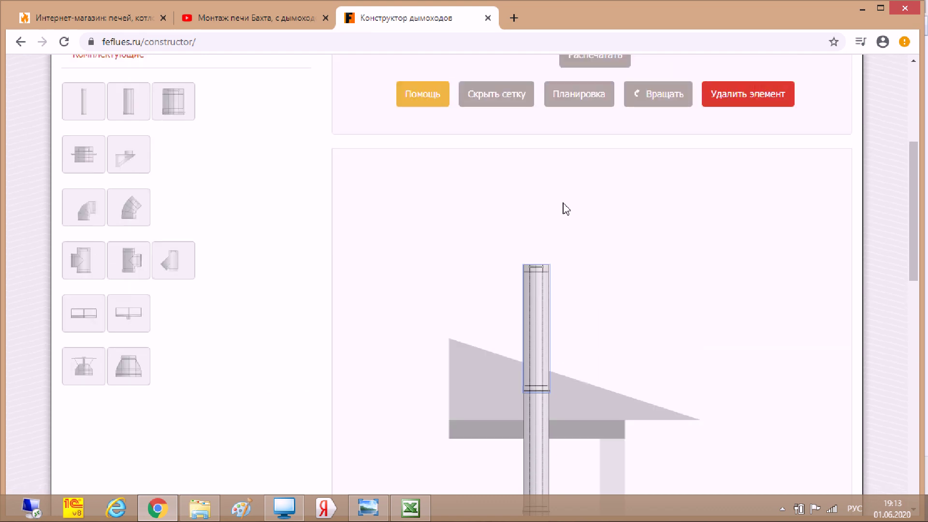
click(503, 99)
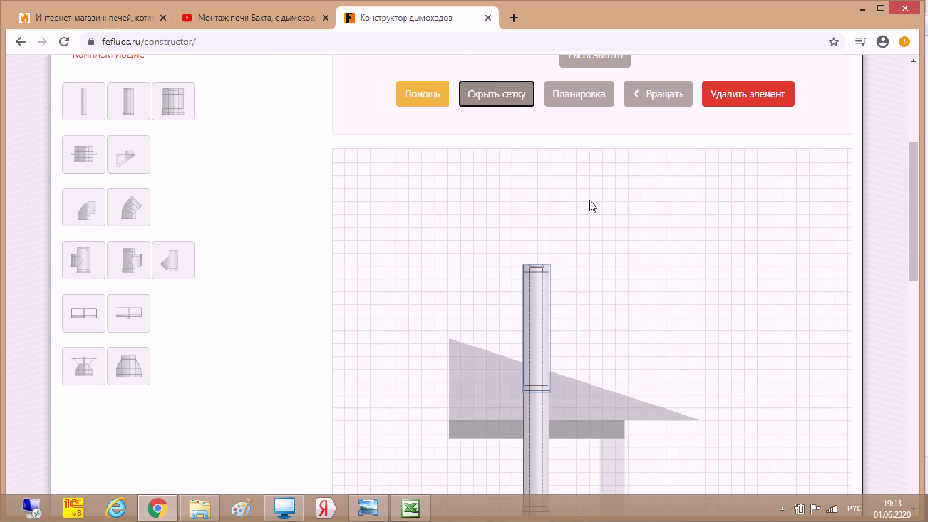
key(ctrl+minus)
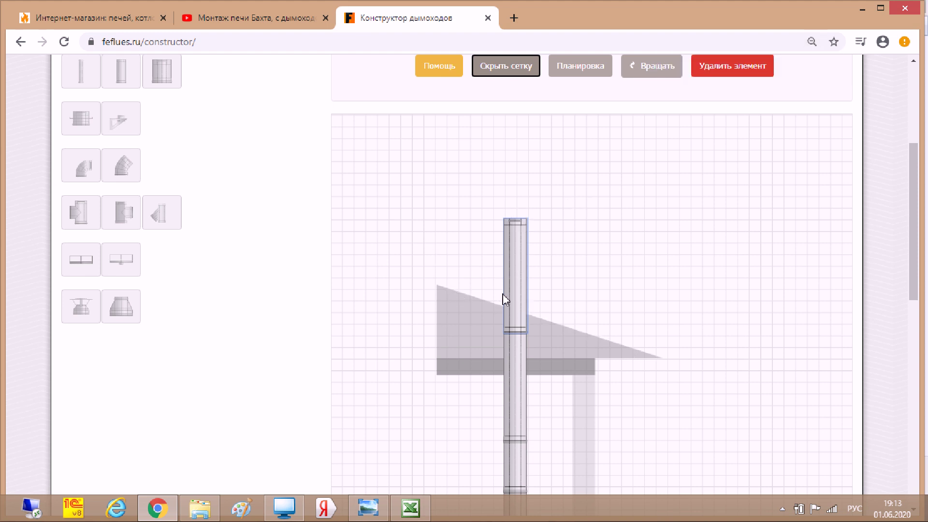
Step: Place a double-wall chimney cap on the topmost sandwich pipe above the roof
scroll(582, 298, down, 4)
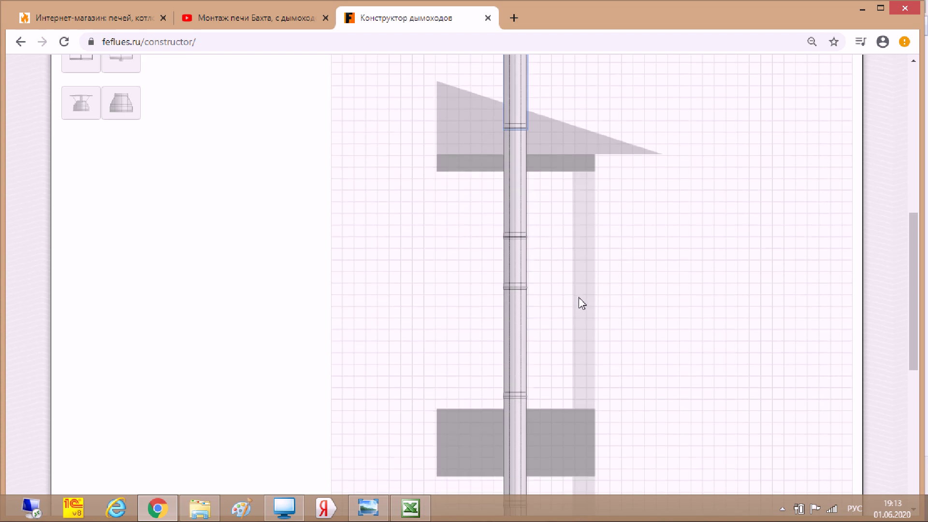
scroll(566, 288, up, 3)
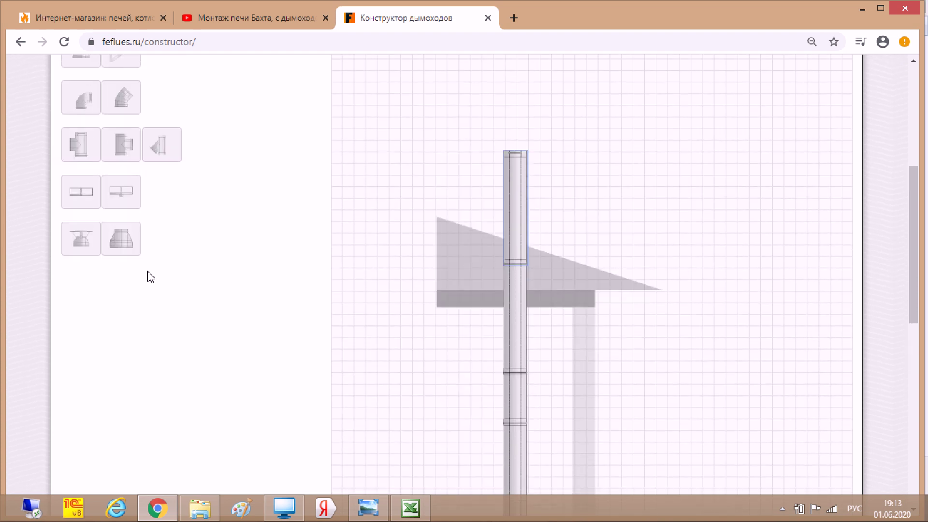
click(82, 244)
click(529, 234)
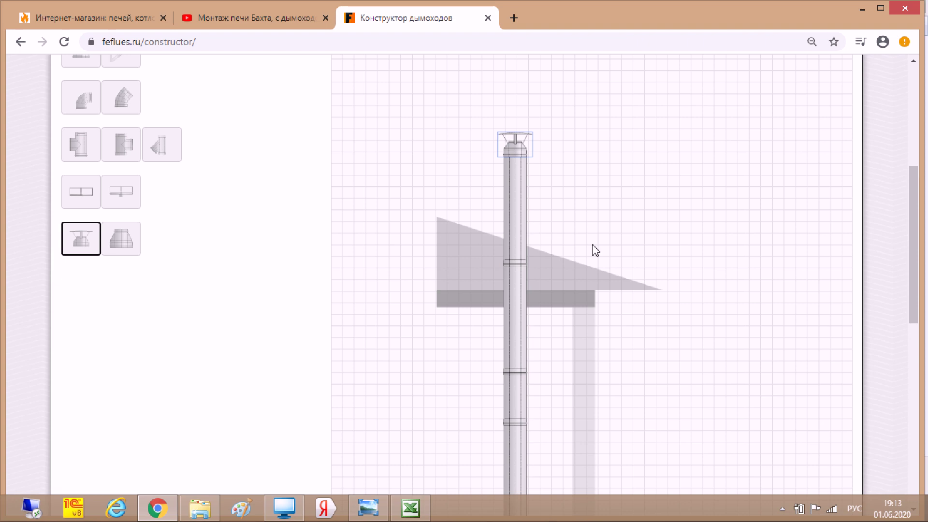
Step: Browse the single-wall parts and accessories and check the assembly from the stove through both floor slabs to the roof
scroll(686, 267, down, 1)
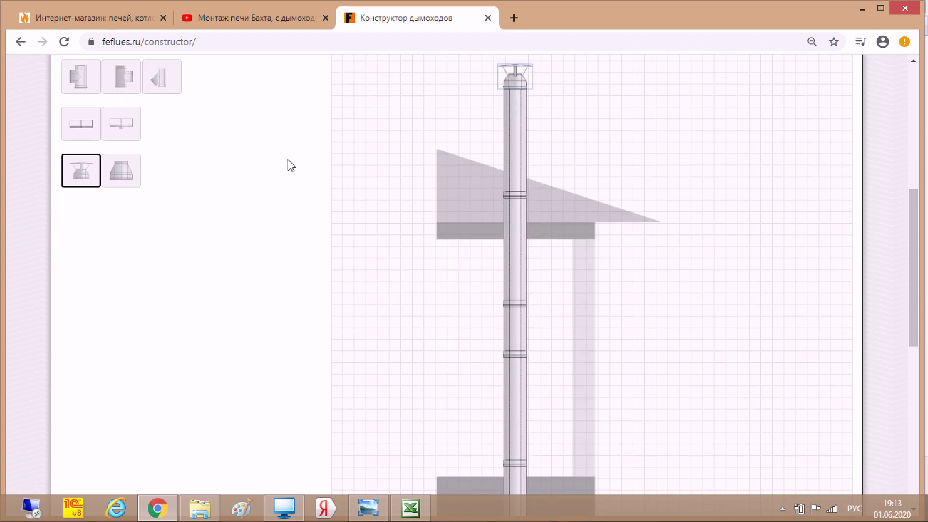
scroll(215, 198, up, 4)
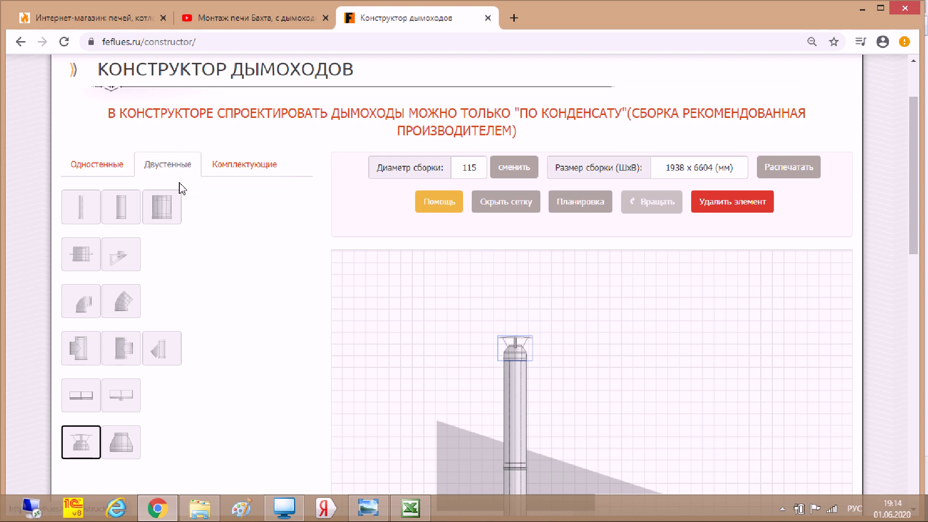
click(106, 167)
scroll(218, 214, down, 3)
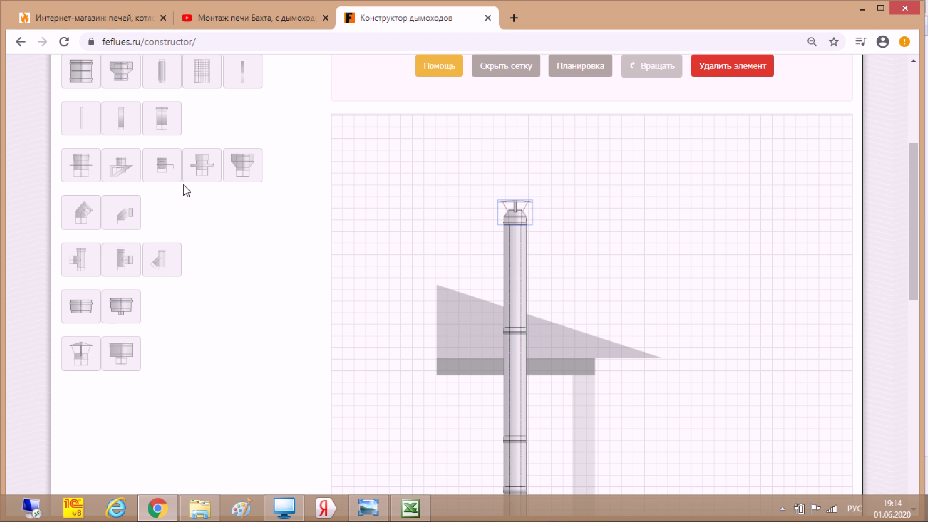
scroll(257, 173, up, 2)
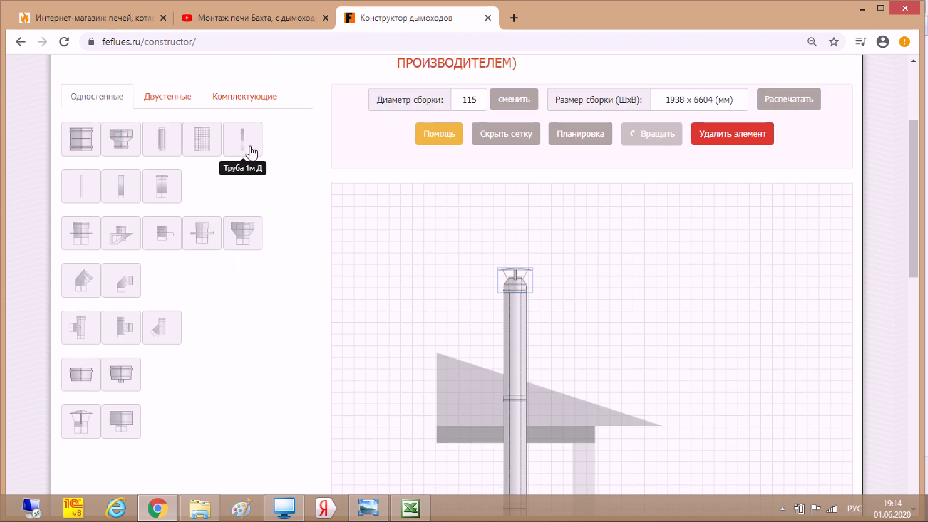
click(254, 100)
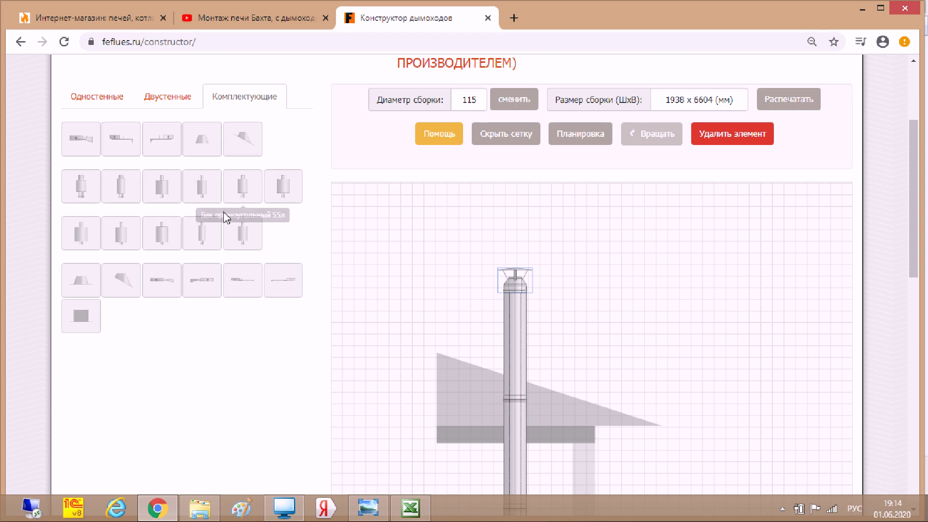
scroll(227, 220, down, 4)
scroll(228, 220, down, 4)
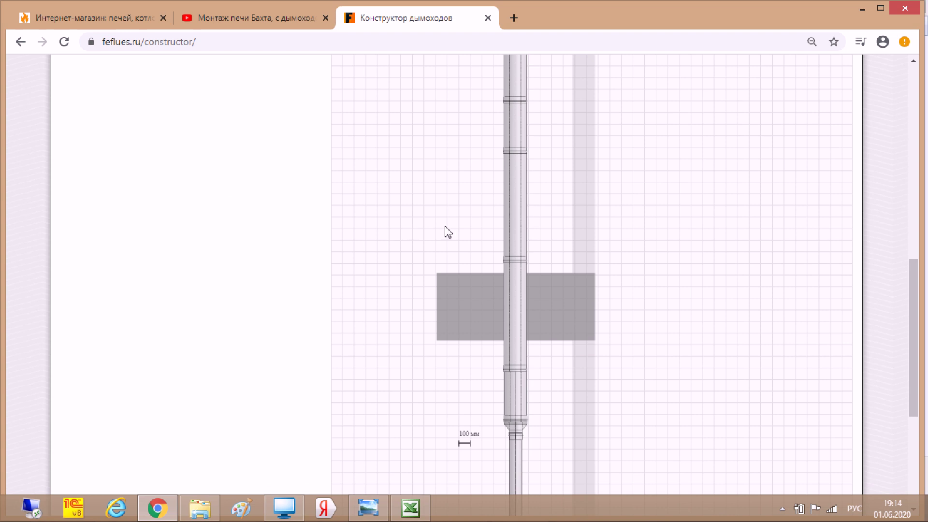
scroll(448, 233, down, 4)
scroll(508, 246, up, 1)
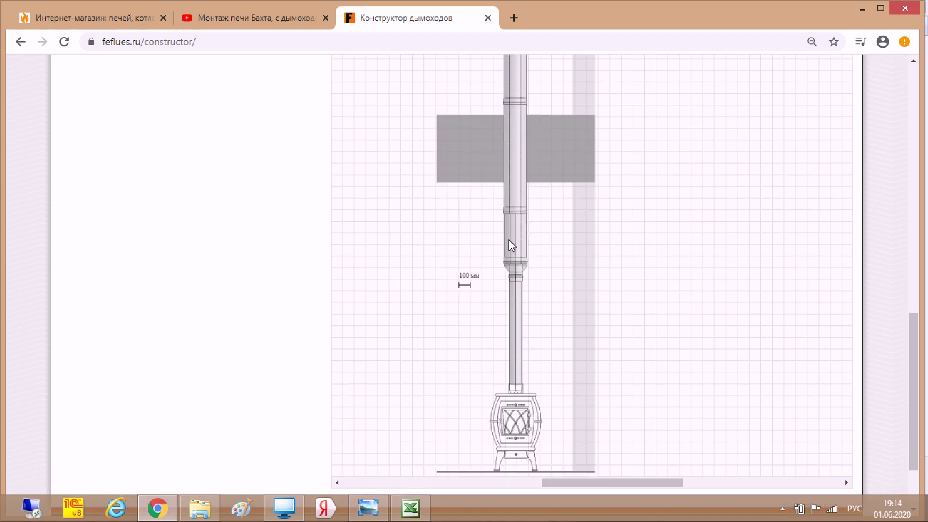
scroll(525, 253, up, 5)
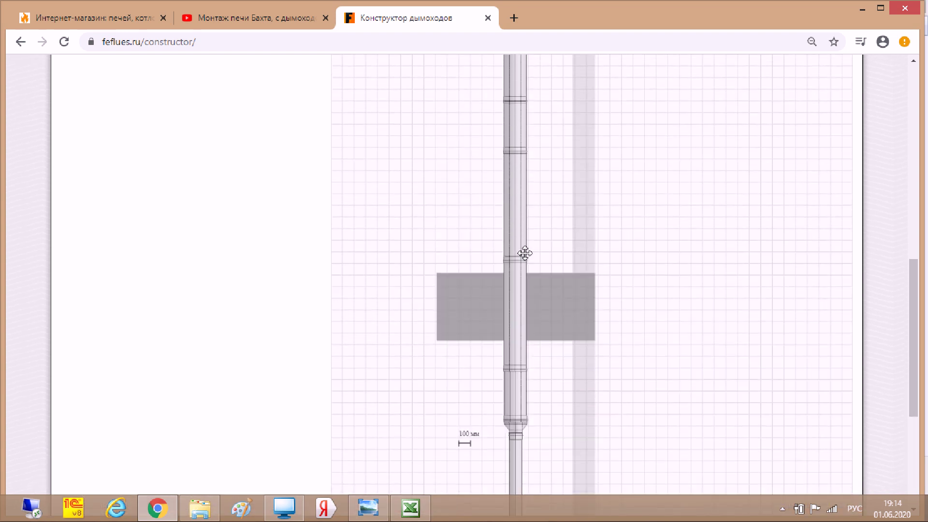
scroll(525, 253, up, 2)
scroll(525, 253, down, 4)
scroll(714, 239, down, 5)
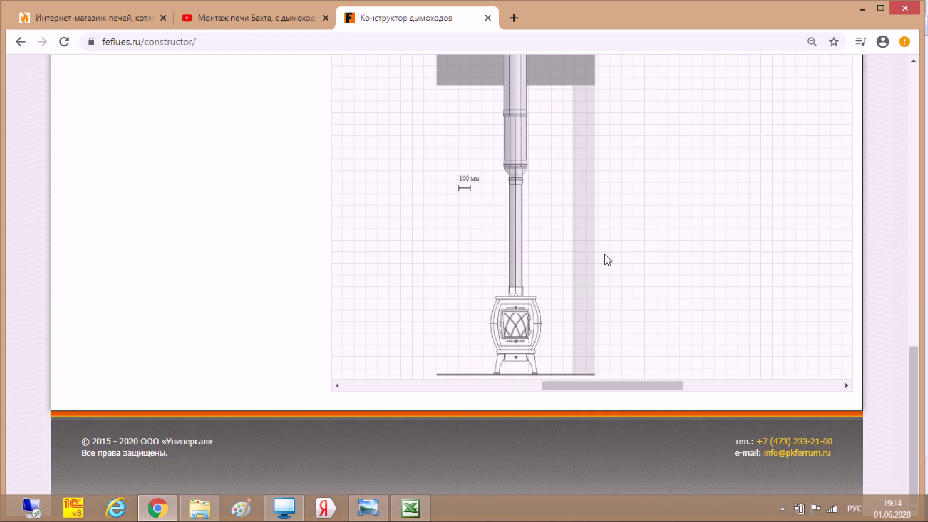
scroll(590, 278, up, 7)
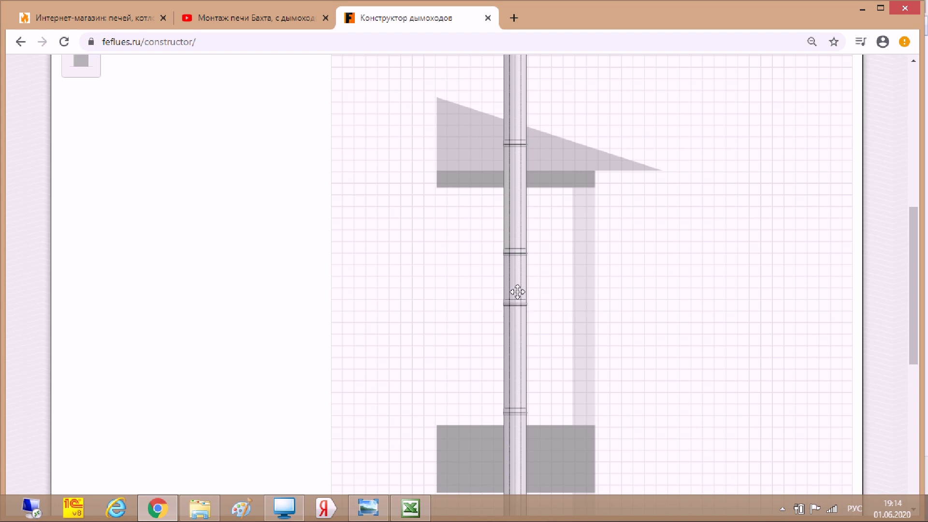
scroll(368, 266, up, 3)
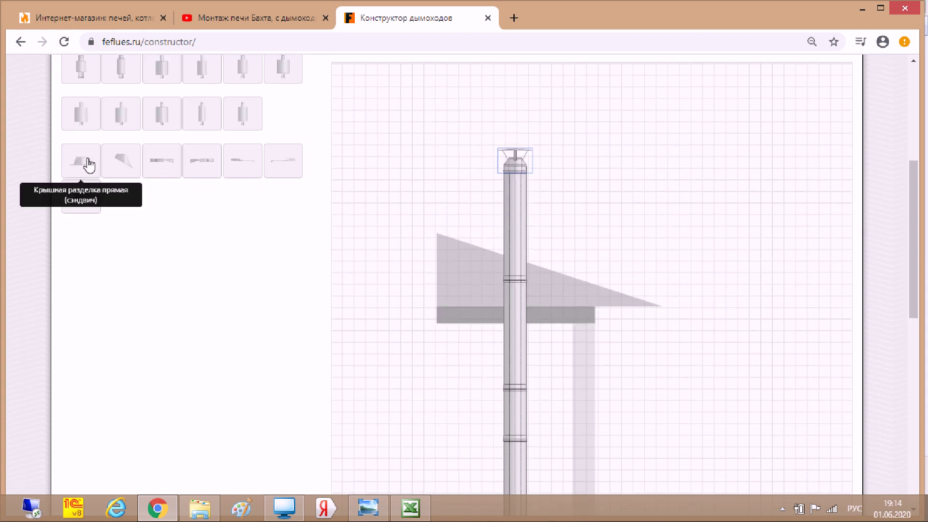
Step: Add a ППУ-Н ceiling pass-through unit and move it up the chimney to the underside of the first-floor slab
click(82, 207)
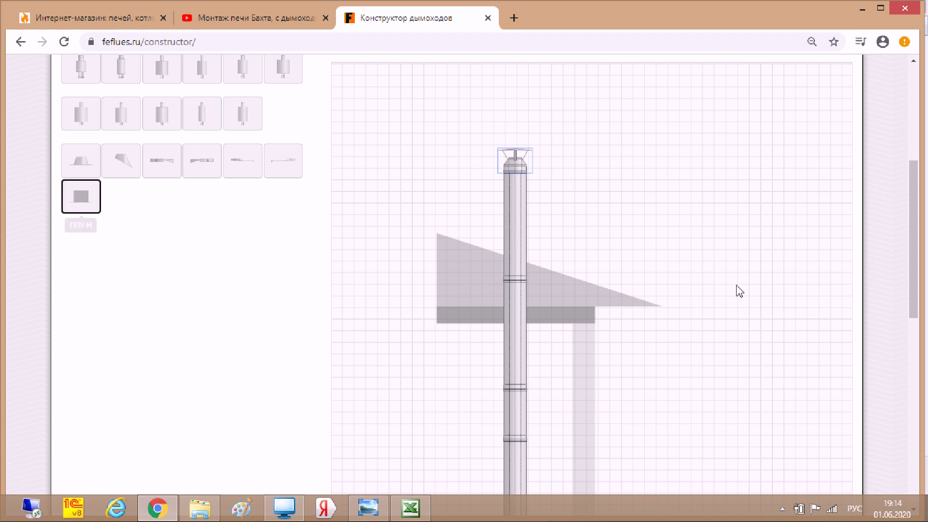
scroll(740, 292, down, 6)
scroll(740, 291, up, 4)
scroll(740, 291, down, 7)
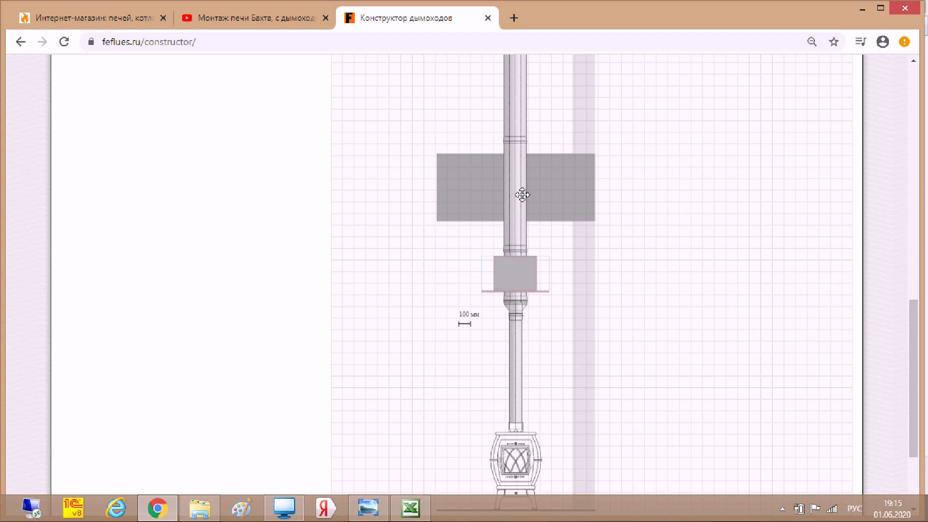
drag(540, 272, 541, 230)
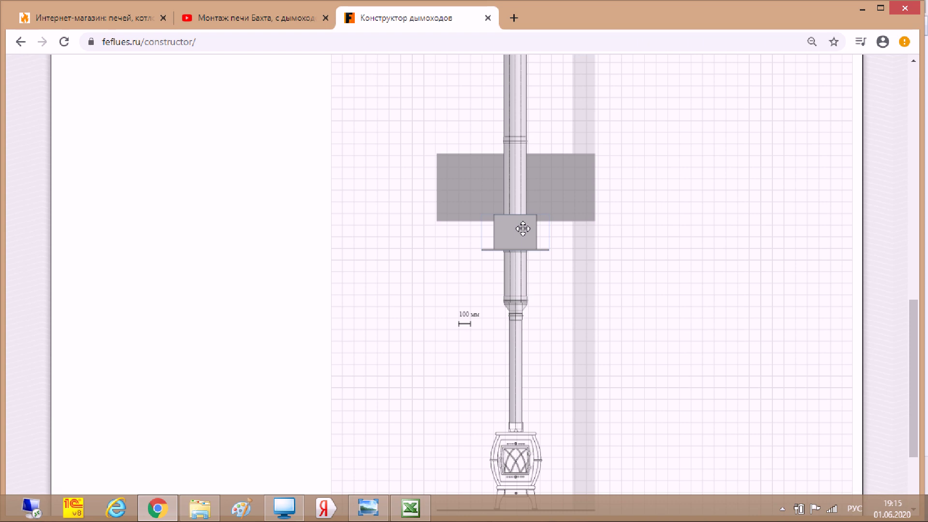
Step: Reconnect the shifted sandwich pipe to the section below and seat the ППУ-Н unit in the first-floor slab, its plate flush with the underside
drag(523, 228, 524, 194)
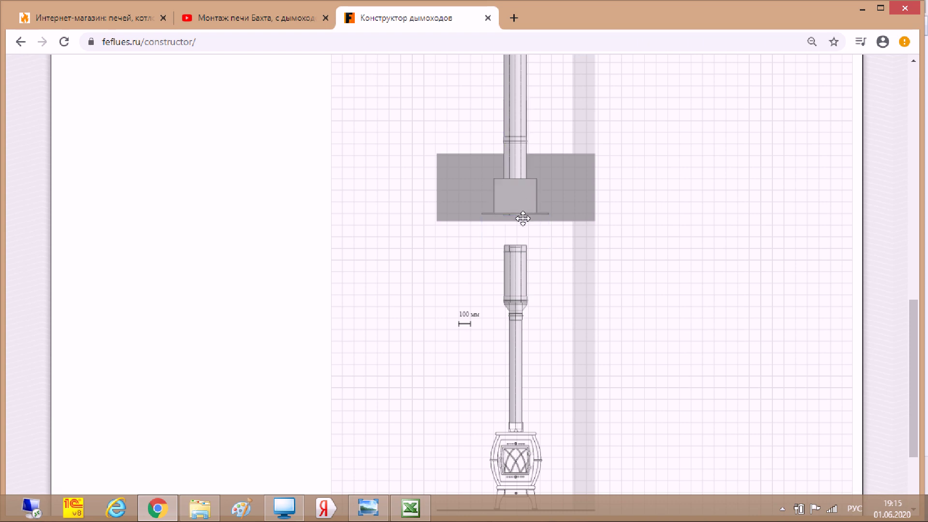
drag(525, 221, 541, 232)
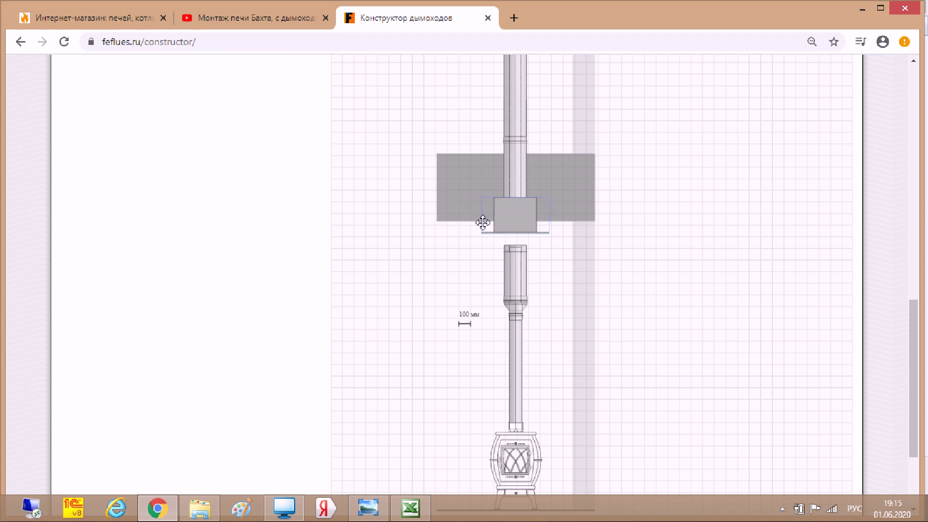
drag(482, 222, 421, 220)
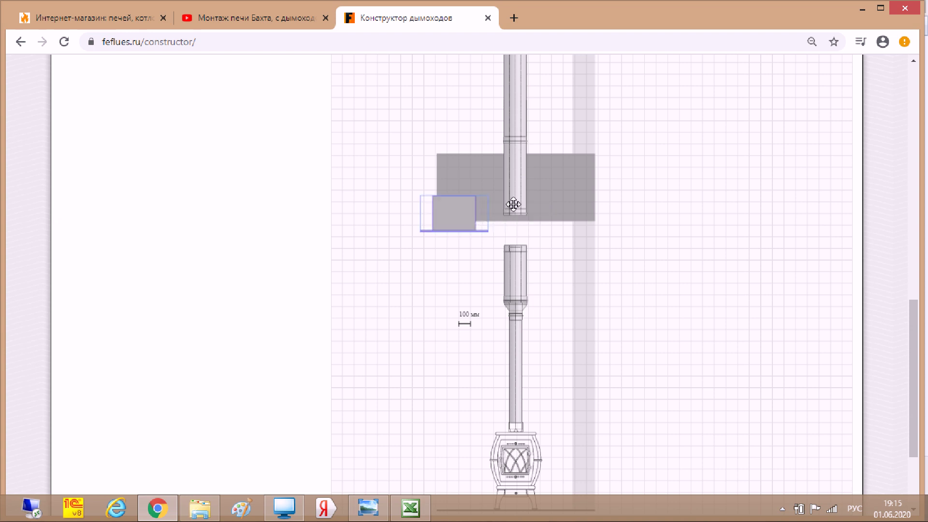
click(516, 233)
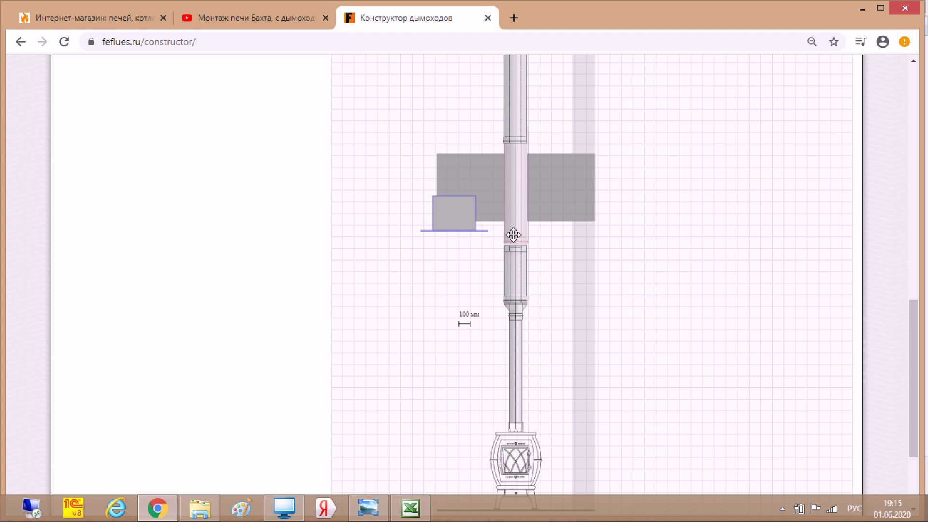
drag(513, 235, 514, 235)
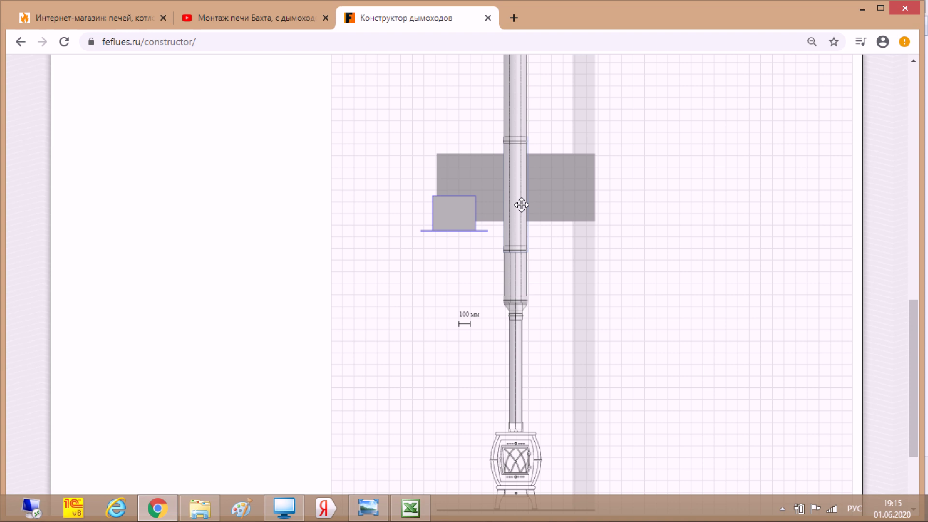
drag(521, 205, 521, 205)
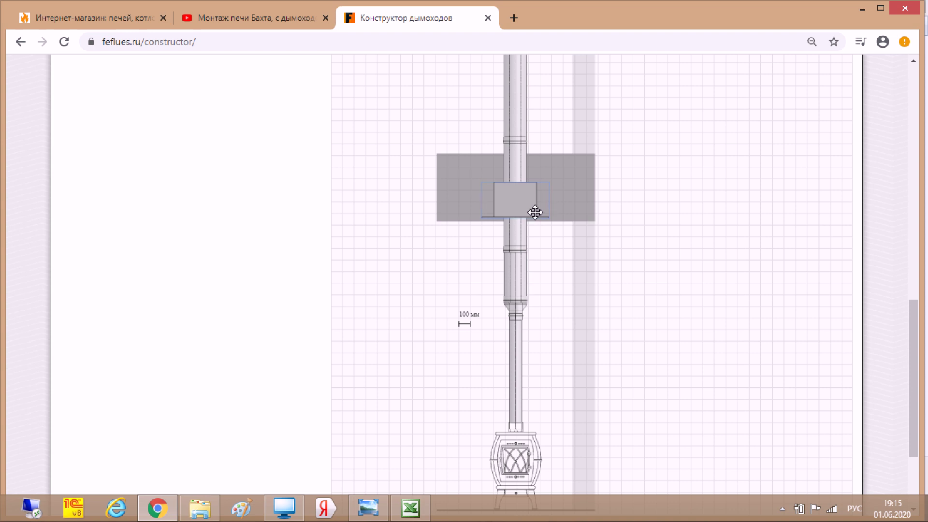
drag(508, 180, 543, 182)
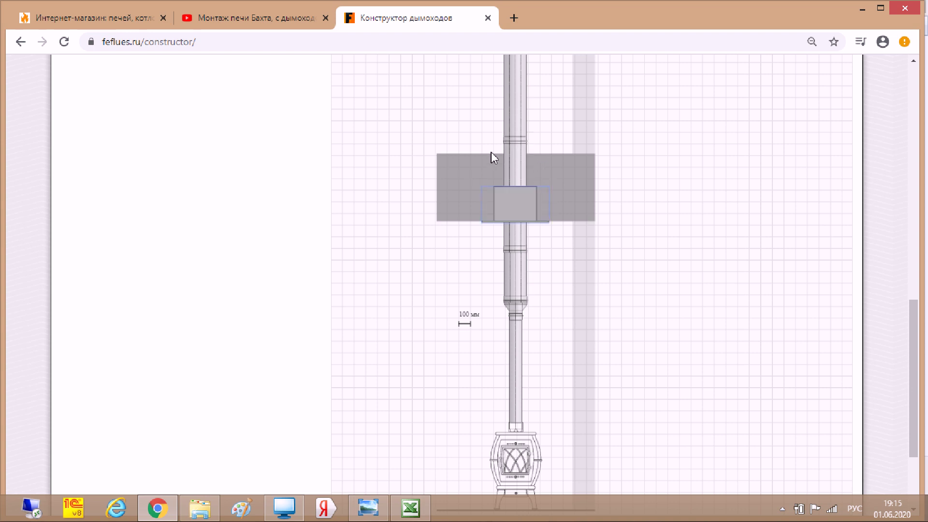
Step: Add a second ППУ-Н ceiling pass-through unit and set it aside next to the first-floor slab, clear of the chimney
scroll(416, 176, up, 3)
scroll(298, 185, up, 5)
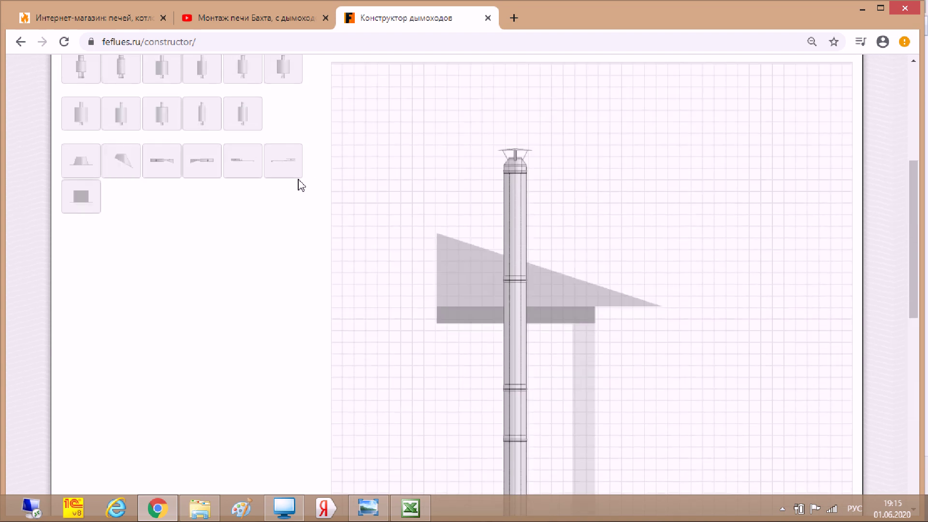
click(82, 199)
scroll(683, 228, down, 8)
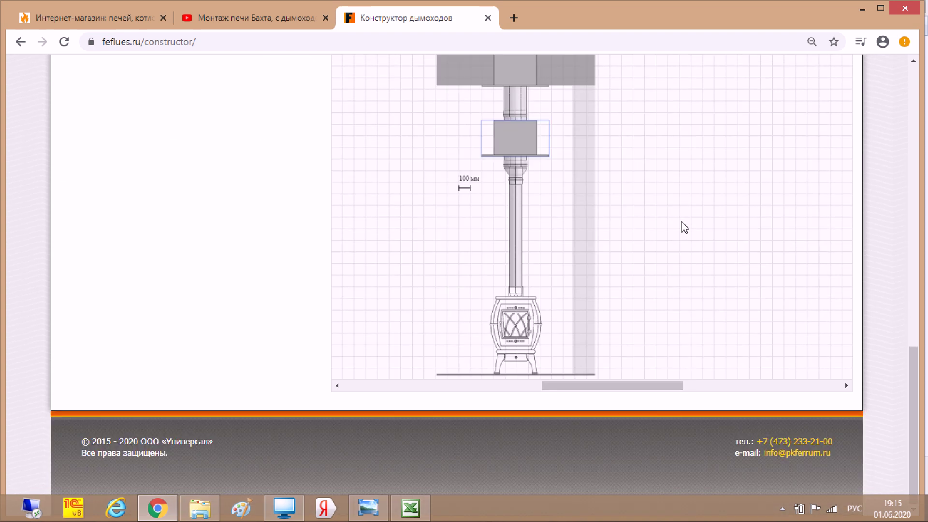
click(525, 206)
scroll(653, 203, up, 10)
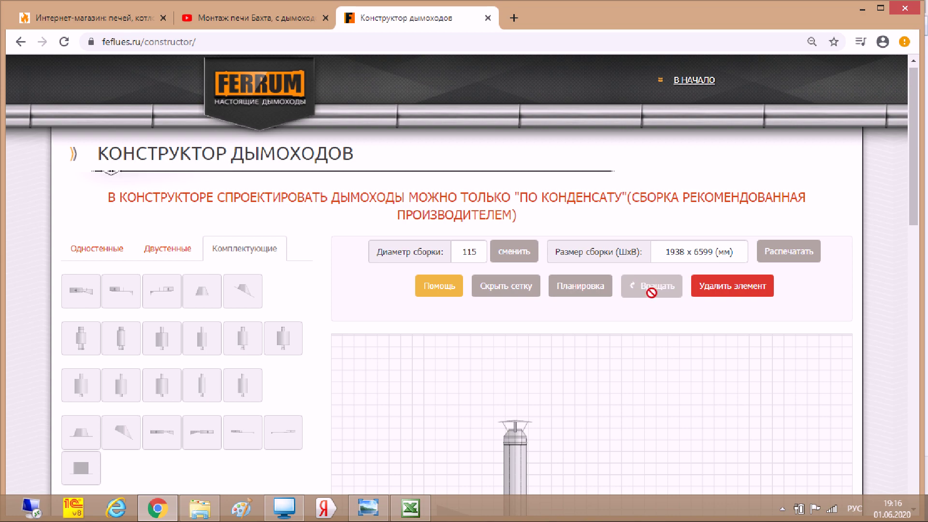
scroll(652, 290, down, 10)
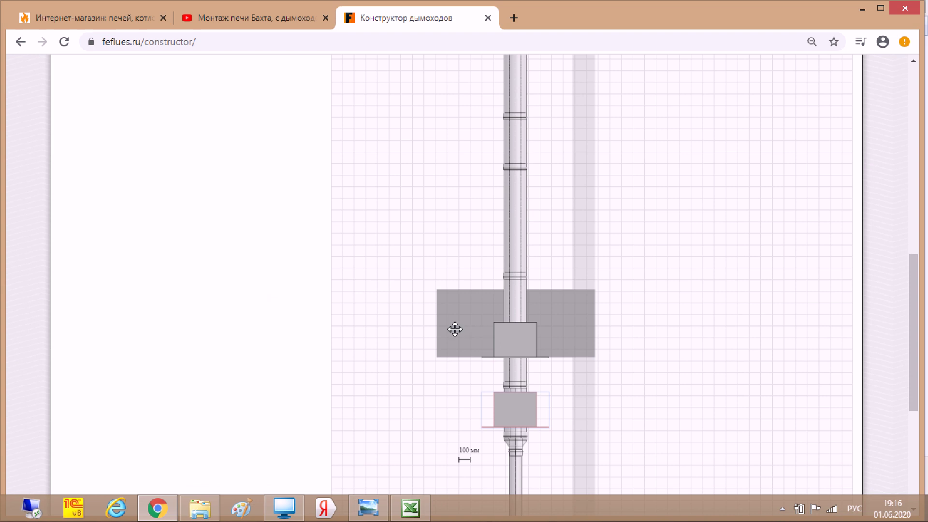
drag(518, 406, 400, 338)
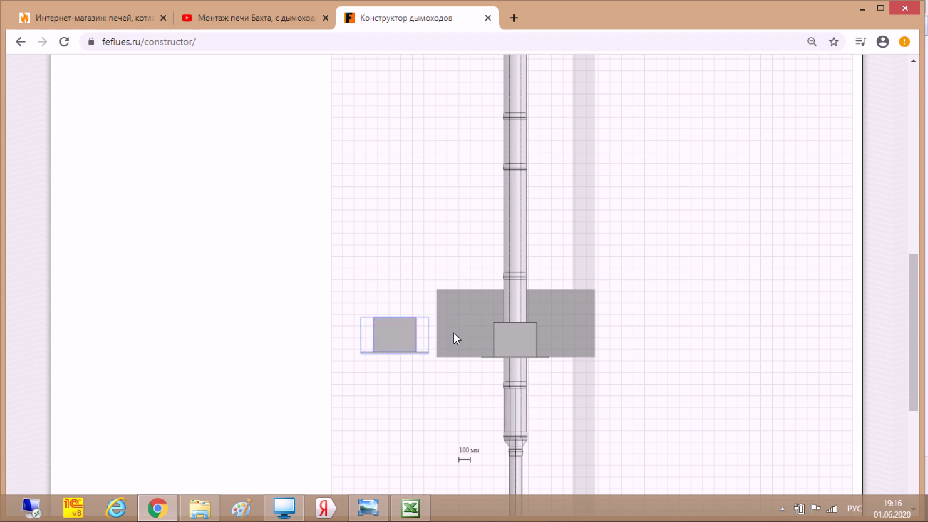
Step: Add a third ППУ-Н unit and move it up the chimney into the upper slab beneath the roof
scroll(498, 300, up, 4)
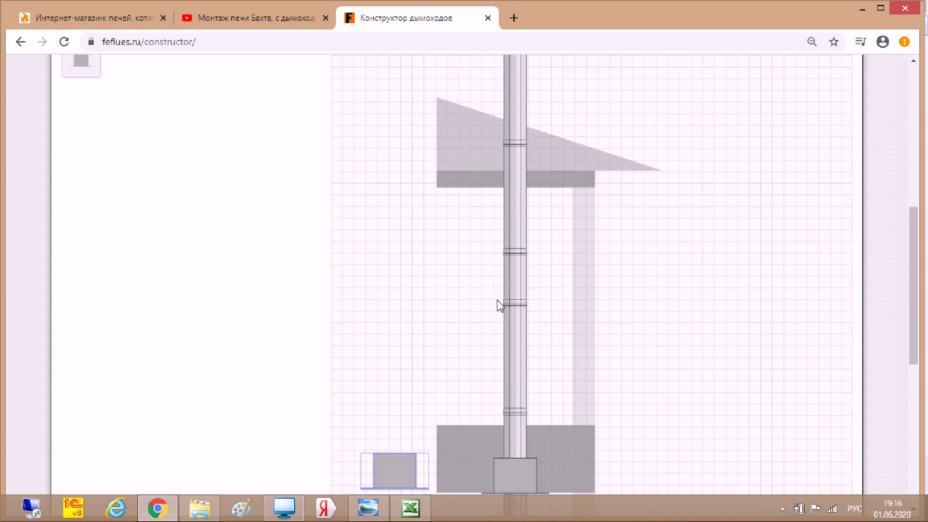
click(81, 128)
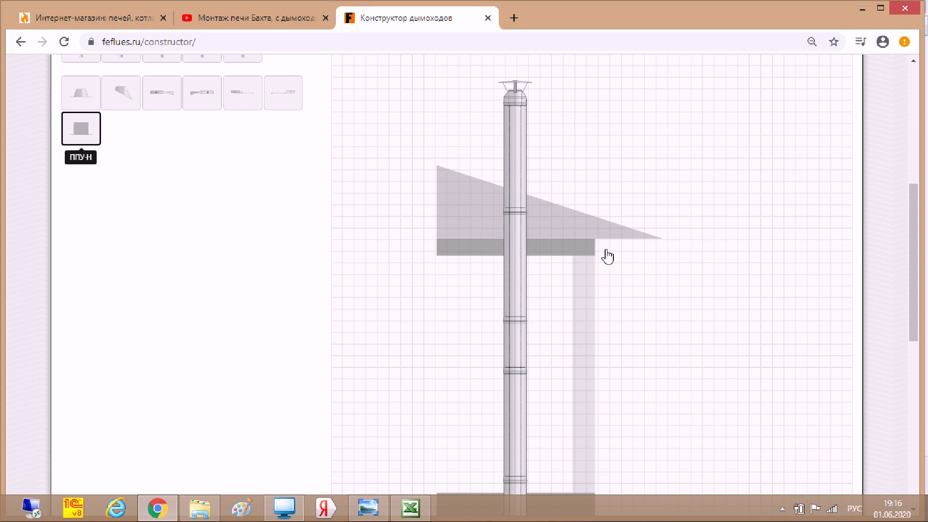
scroll(614, 256, down, 10)
scroll(548, 214, up, 3)
drag(520, 270, 522, 88)
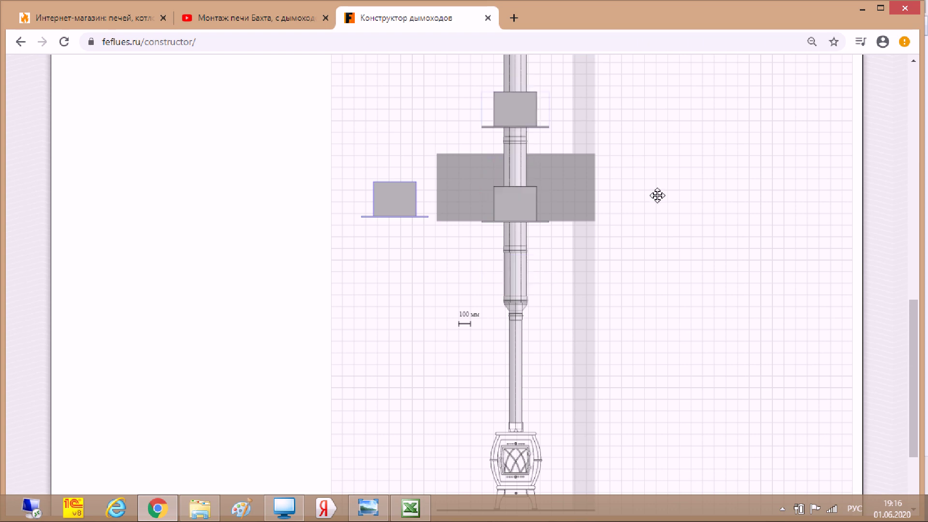
scroll(684, 232, up, 5)
scroll(685, 237, up, 3)
scroll(687, 241, down, 7)
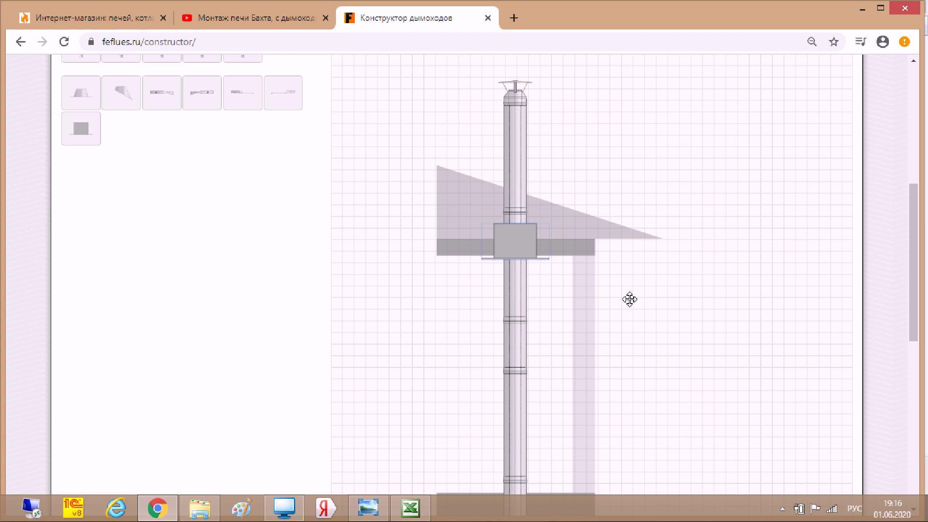
Step: Switch to the Excel order list and review the stove, 1,0 м flue pipe, start-sandwich and 0,25 м sandwich lines
scroll(651, 291, down, 5)
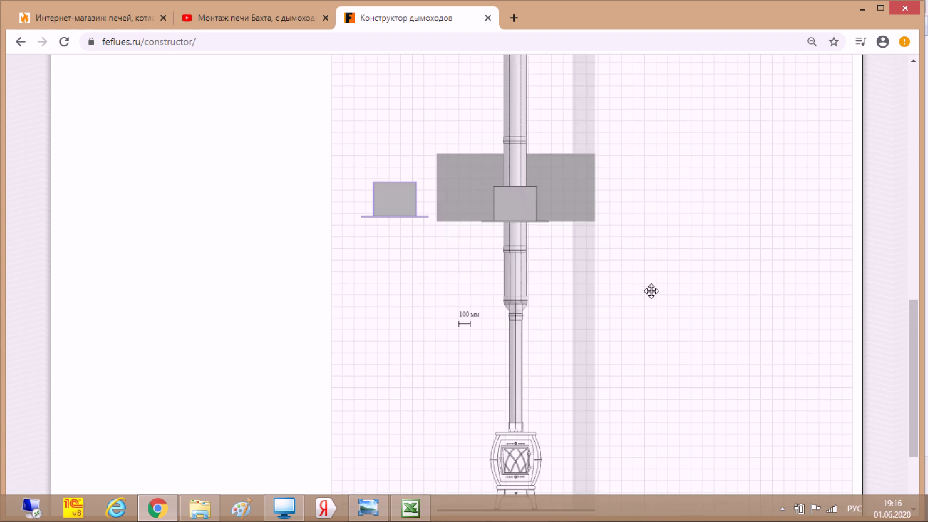
scroll(652, 293, up, 1)
scroll(652, 300, down, 4)
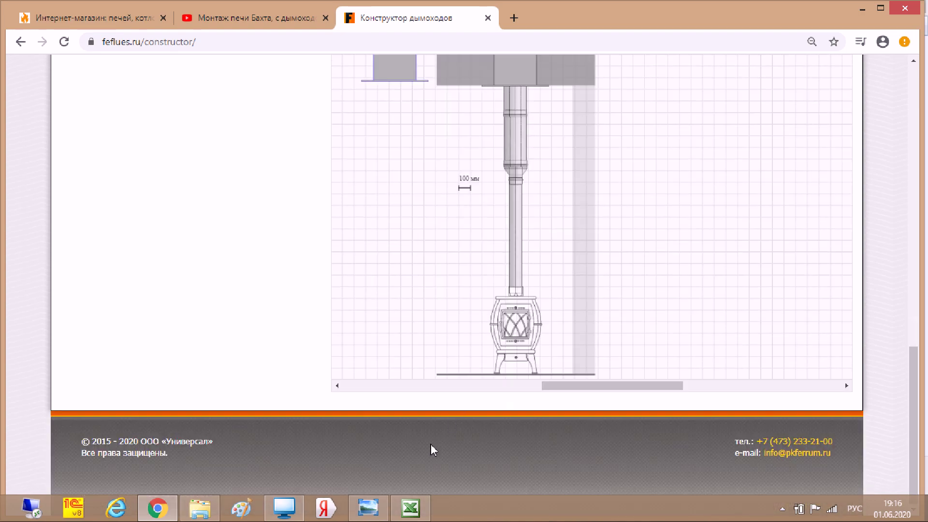
click(420, 499)
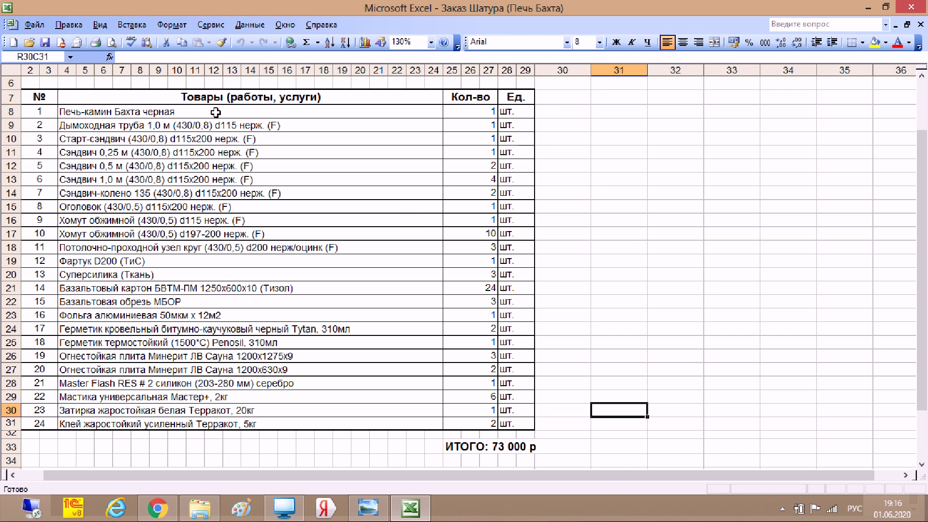
click(172, 114)
click(154, 125)
click(158, 139)
click(161, 151)
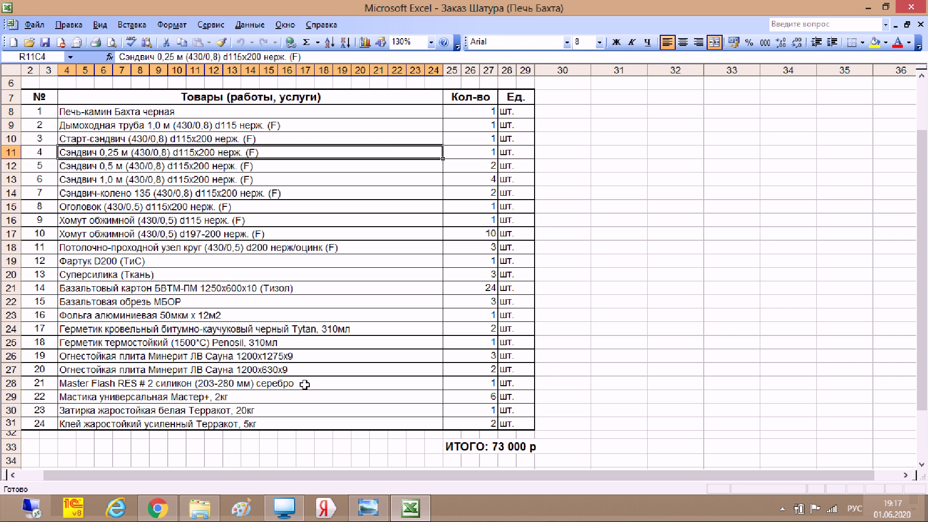
Step: Switch back to the chimney constructor and check the sandwich sections between the cap and the first-floor slab
click(410, 509)
scroll(517, 372, up, 4)
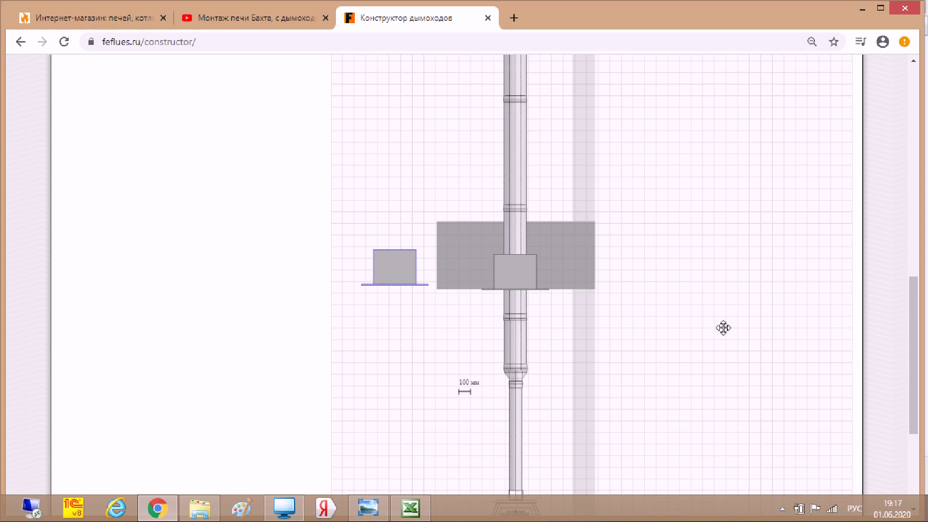
scroll(730, 330, up, 3)
scroll(726, 334, down, 3)
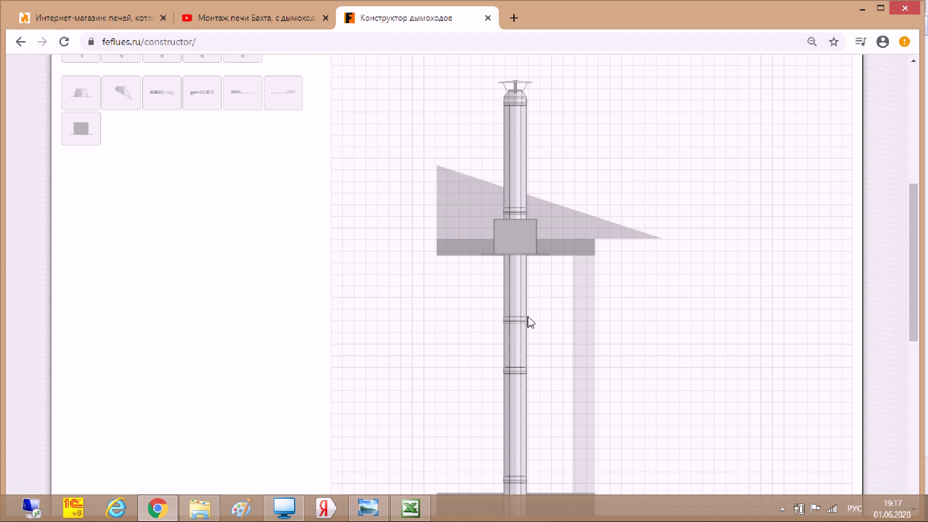
scroll(570, 315, down, 6)
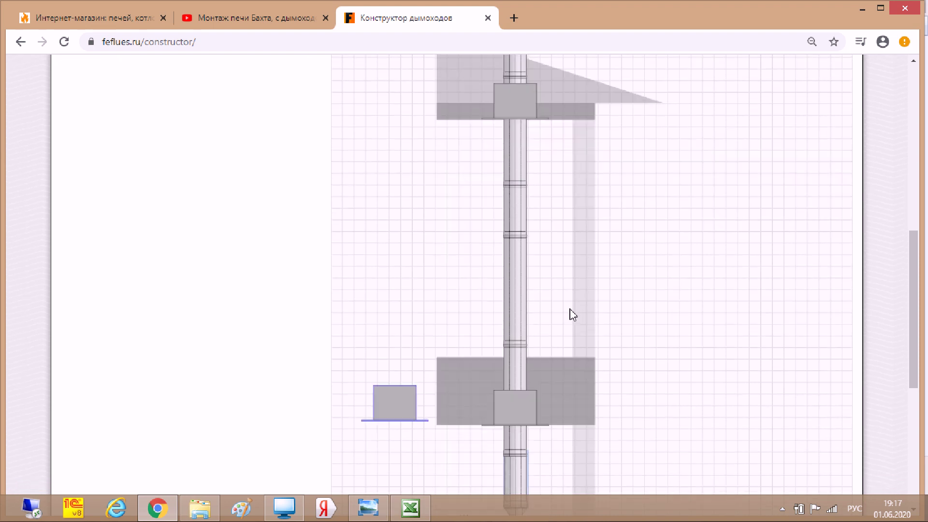
Step: Switch to the Excel order, review the 1,0 м sandwich line and highlight the Сэндвич-колено 135 row
click(410, 508)
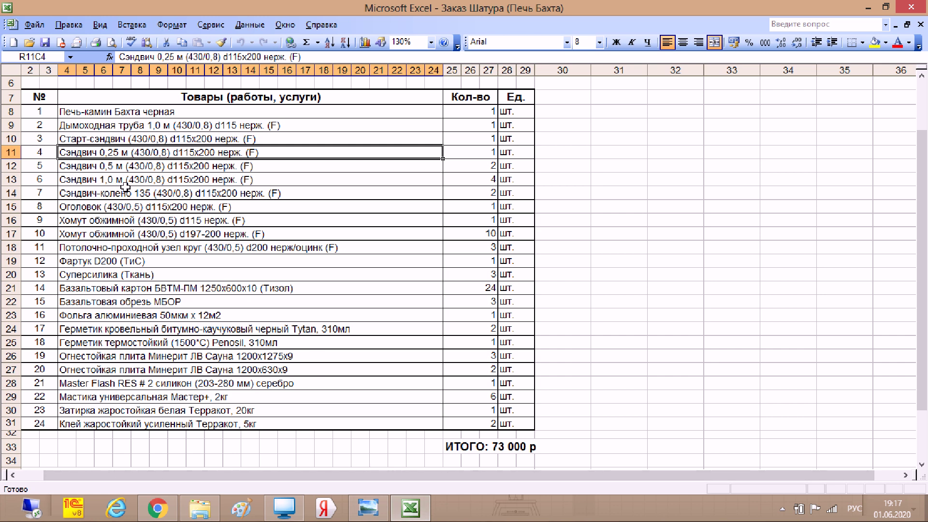
click(134, 183)
click(139, 193)
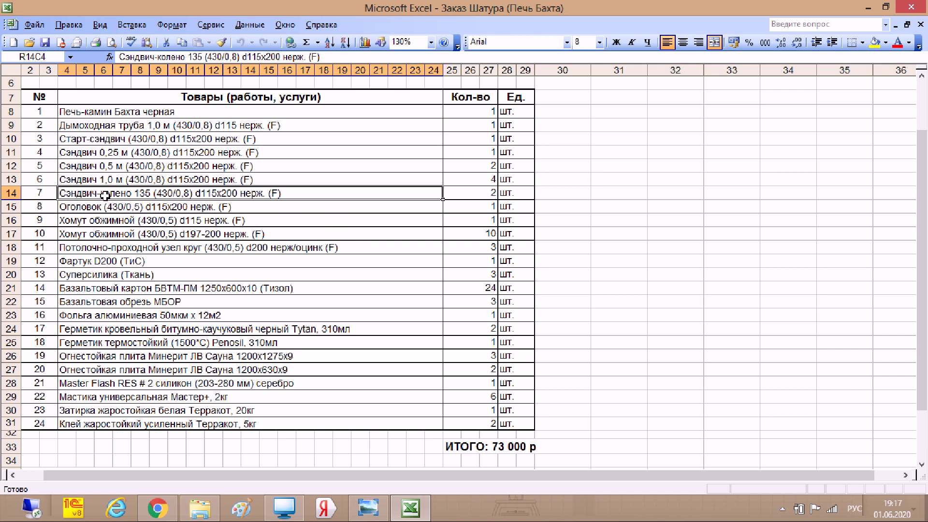
click(9, 194)
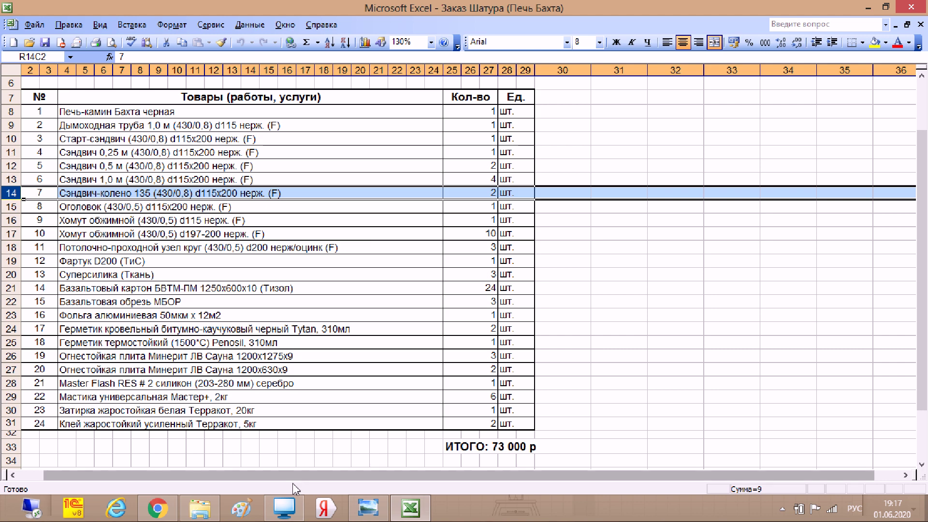
Step: Return to the chimney constructor and examine the assembly from the cap down to the stove
click(158, 508)
scroll(425, 372, up, 4)
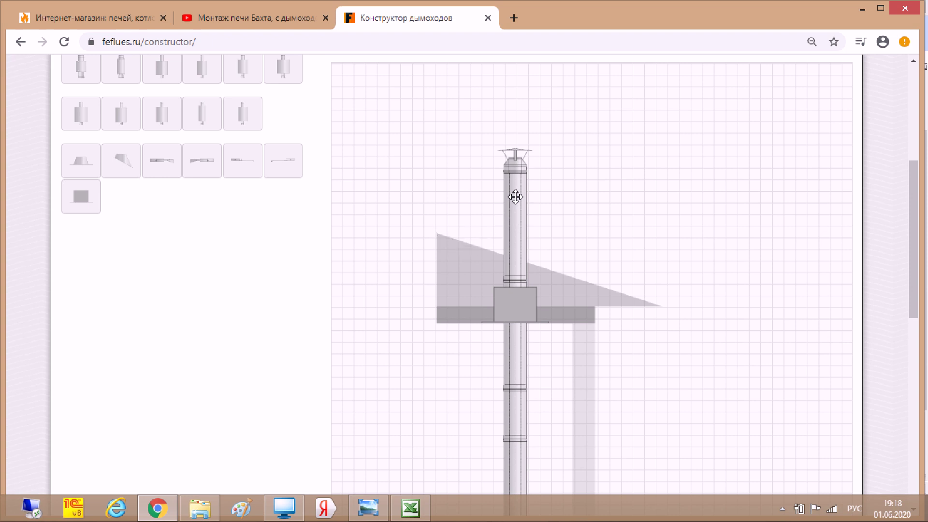
scroll(559, 291, down, 1)
scroll(560, 295, down, 5)
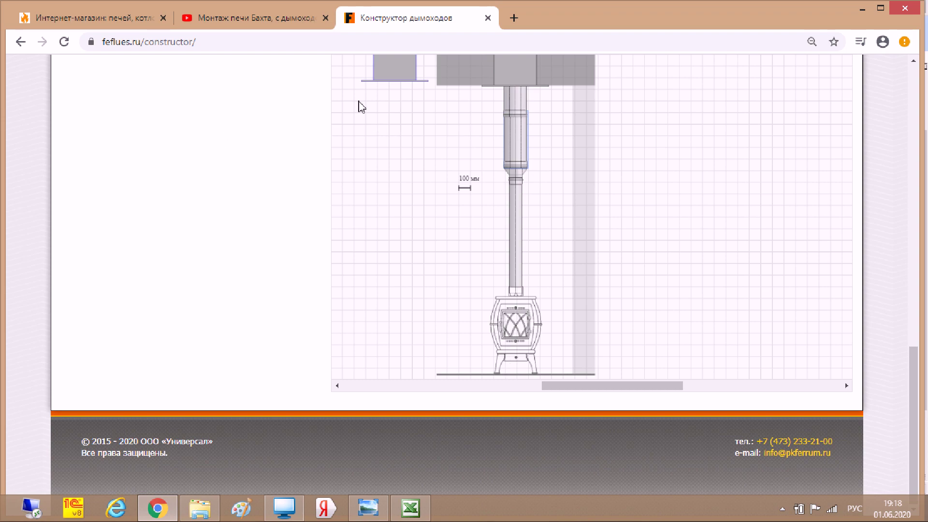
Step: Switch to the Excel order and review the cap line, the d115 and d197-200 clamp lines and the Сэндвич-колено 135 row
click(411, 508)
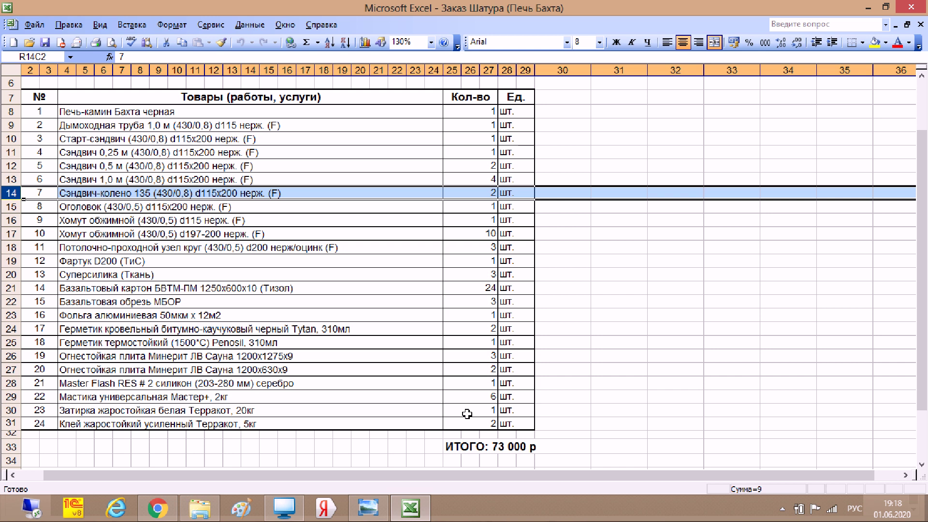
click(135, 206)
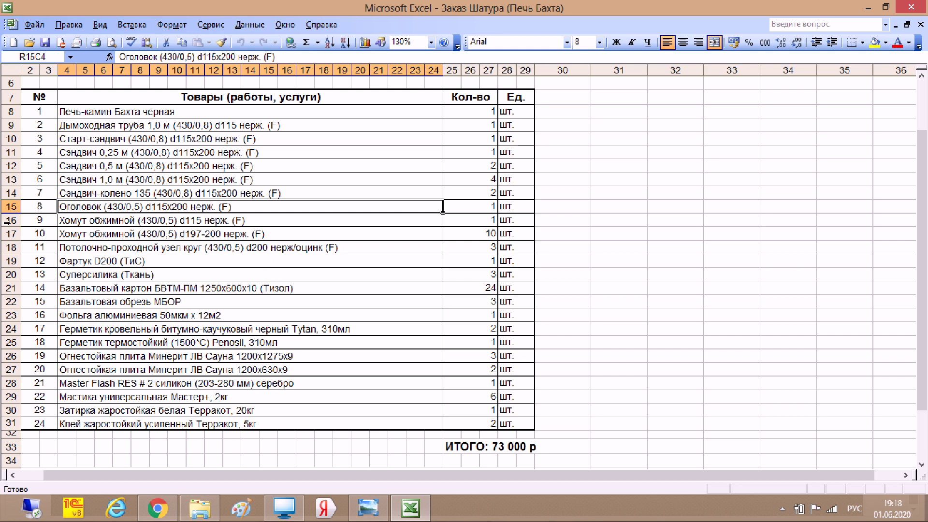
drag(7, 221, 13, 233)
click(213, 221)
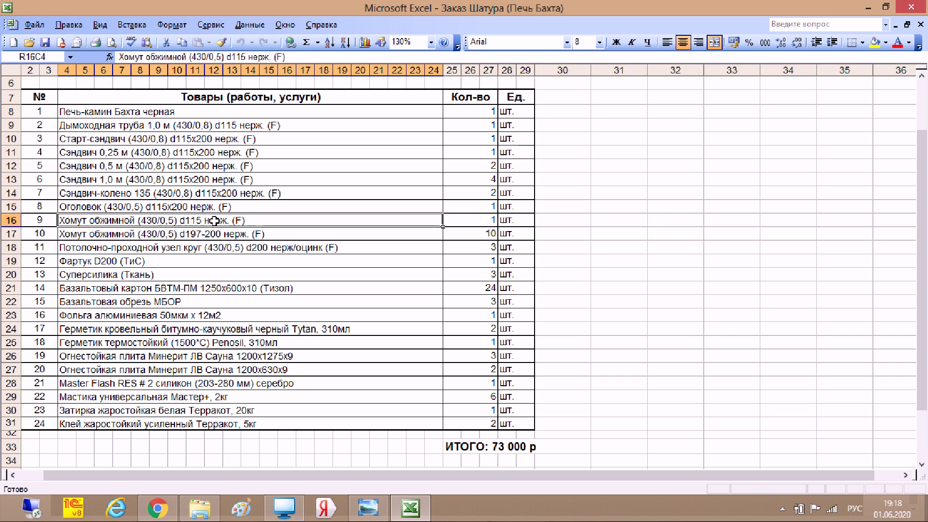
click(211, 234)
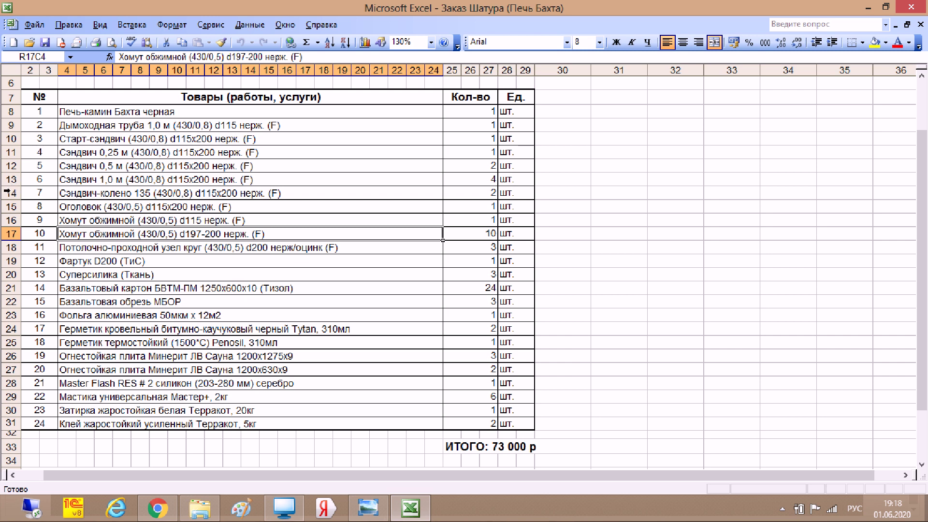
click(6, 193)
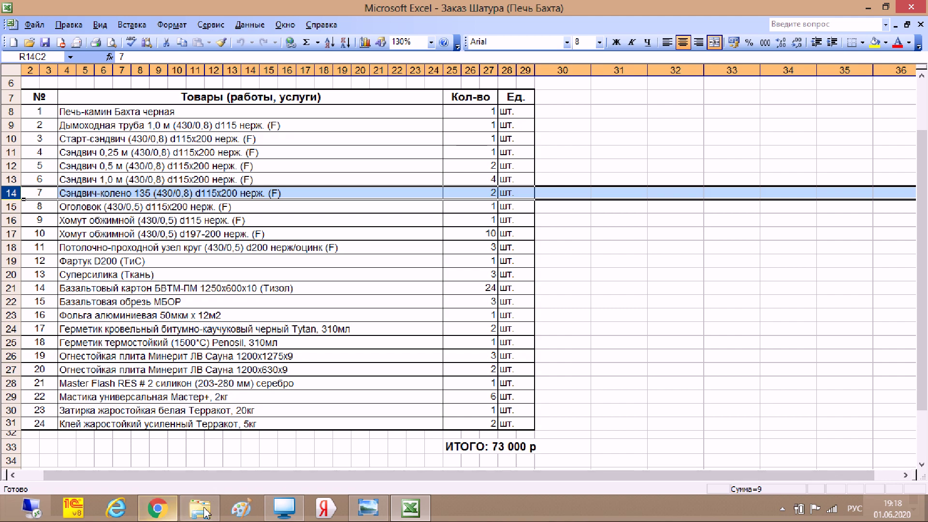
Step: Switch to the chimney constructor and inspect the pipe joints and ceiling pass-through units from the stove to the roof
click(165, 508)
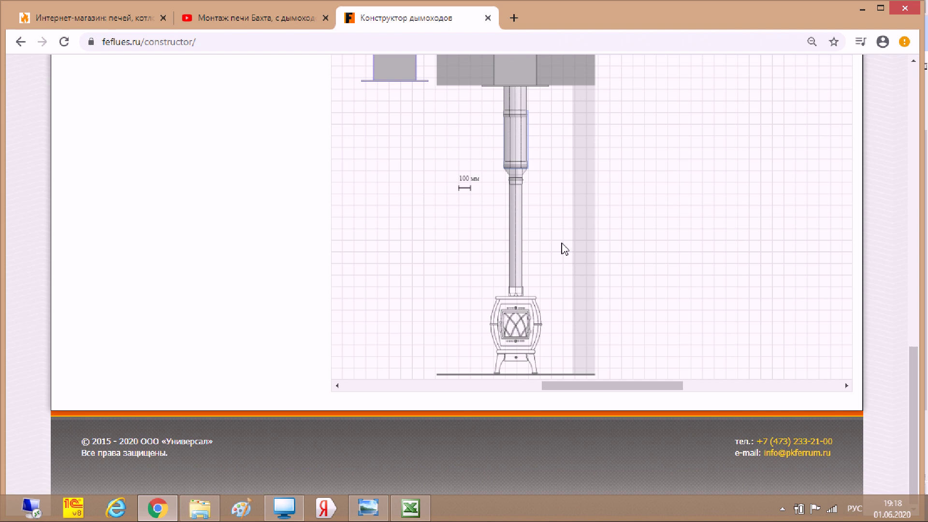
scroll(561, 248, up, 1)
scroll(533, 256, up, 3)
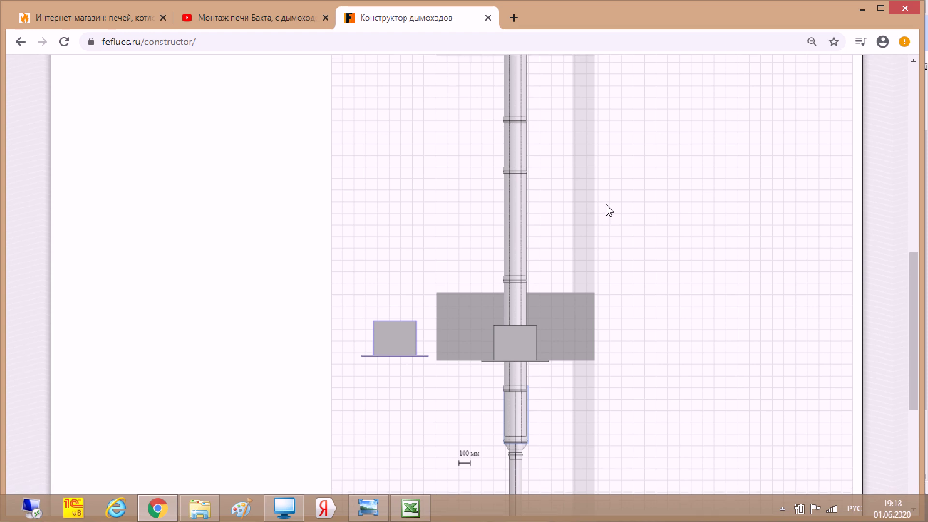
scroll(570, 214, up, 2)
scroll(564, 209, up, 2)
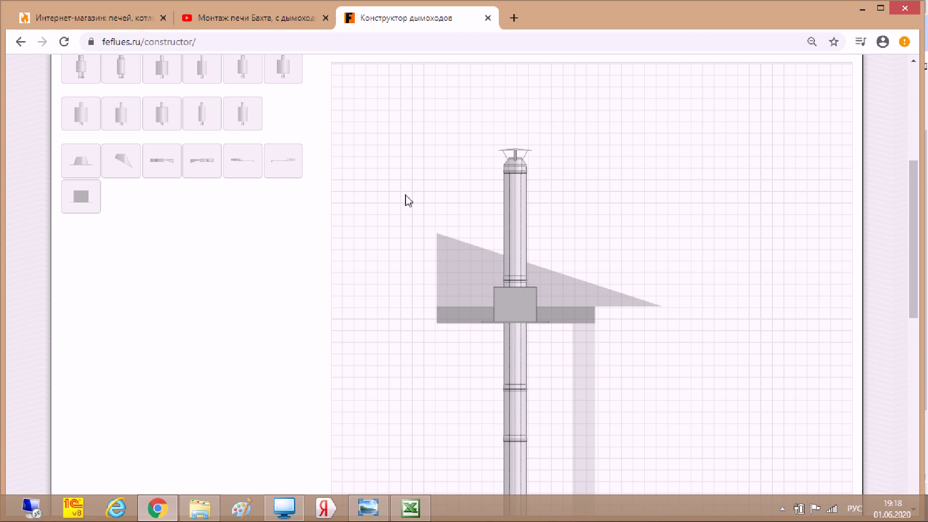
scroll(395, 265, down, 5)
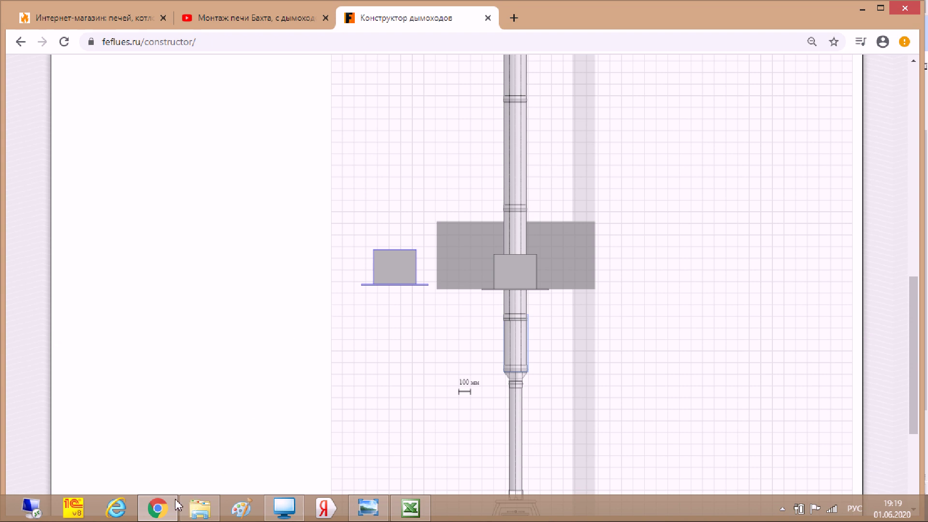
Step: Highlight the ceiling pass-through unit row in the Excel order, and return to the constructor to view the stove and lower chimney
mouse_move(169, 509)
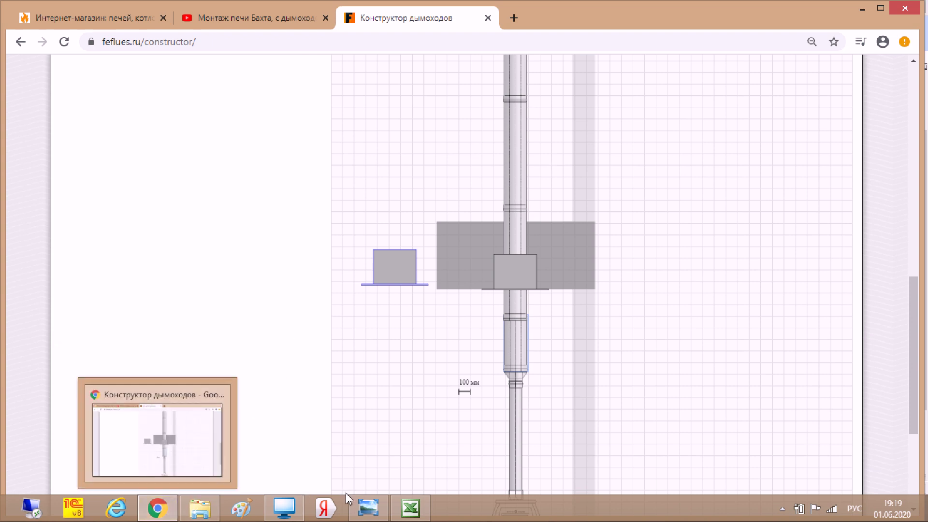
mouse_move(415, 512)
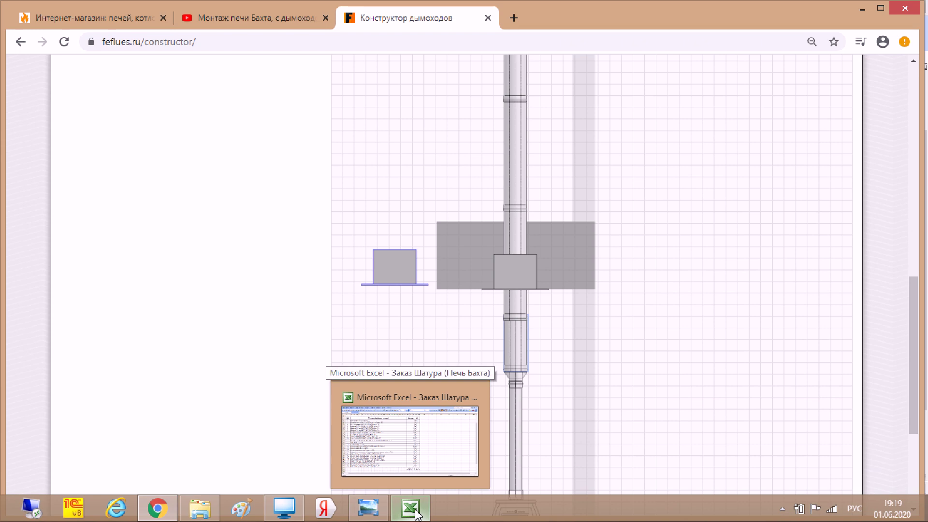
click(415, 513)
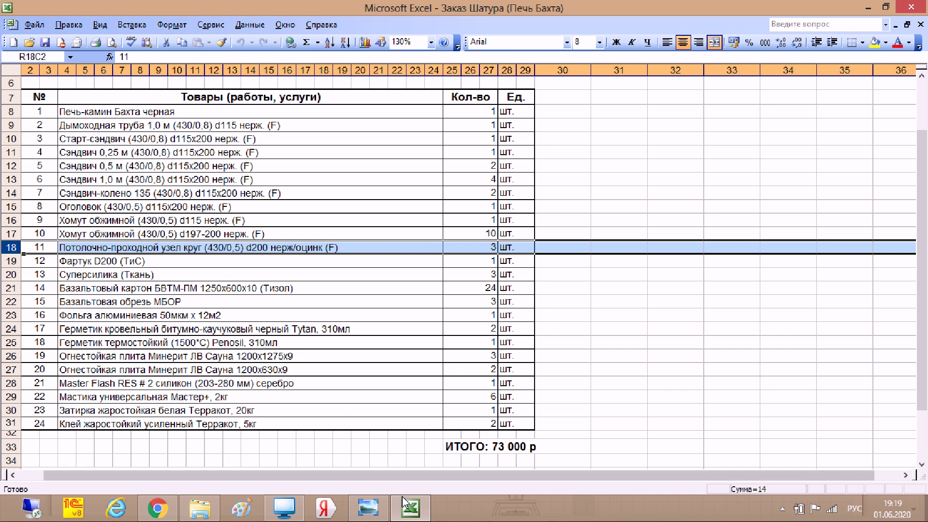
click(166, 514)
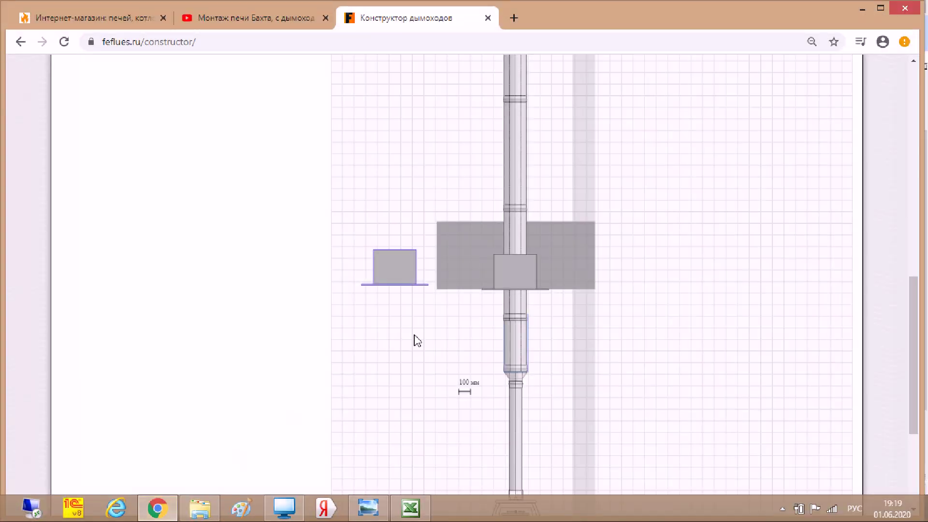
scroll(421, 337, down, 4)
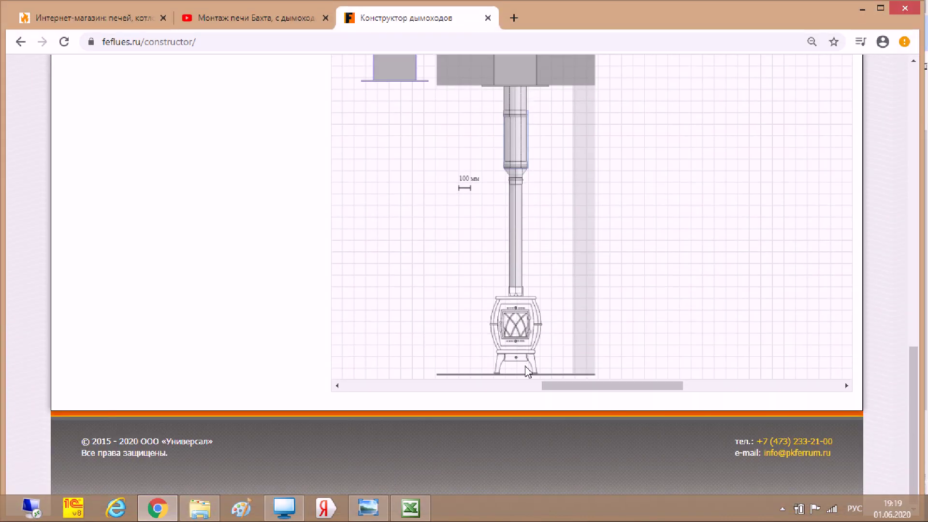
Step: Switch to the Excel order and highlight the Master Flash RES # 2 силикон (203-280 мм) серебро row
scroll(529, 373, up, 9)
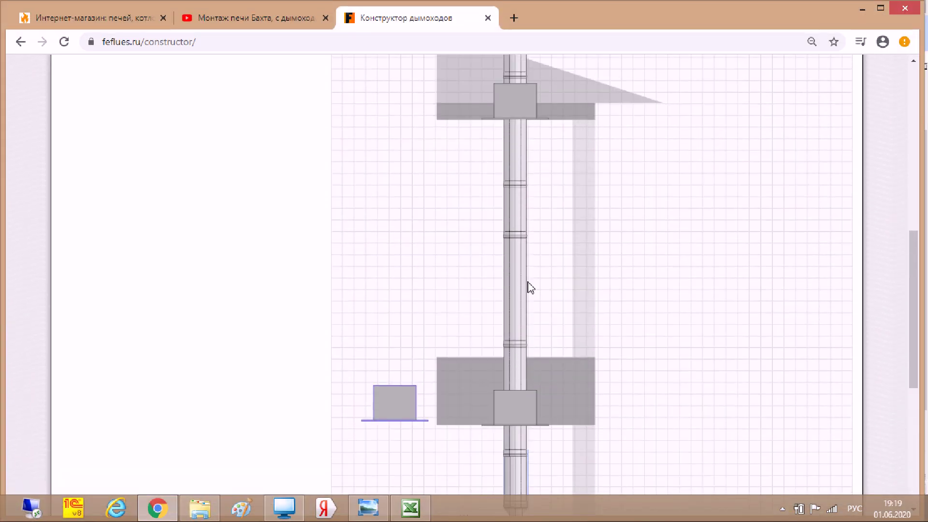
click(160, 510)
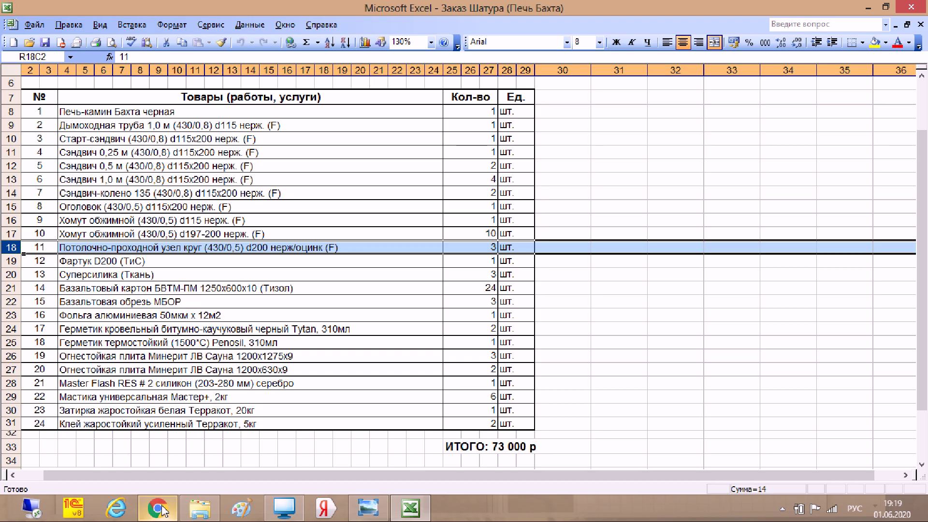
click(8, 385)
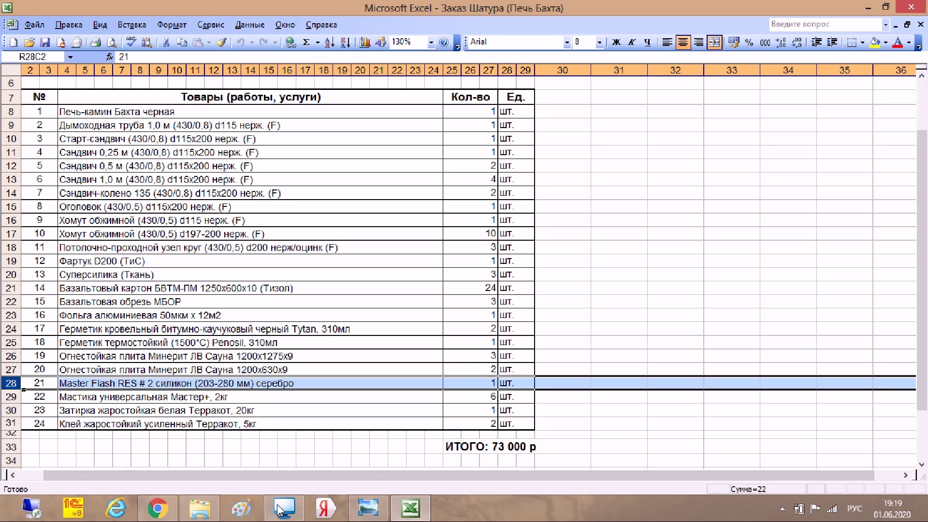
Step: Return to the chimney constructor, add a sloped roof flashing from the accessories and move it off the lower pipe
click(157, 508)
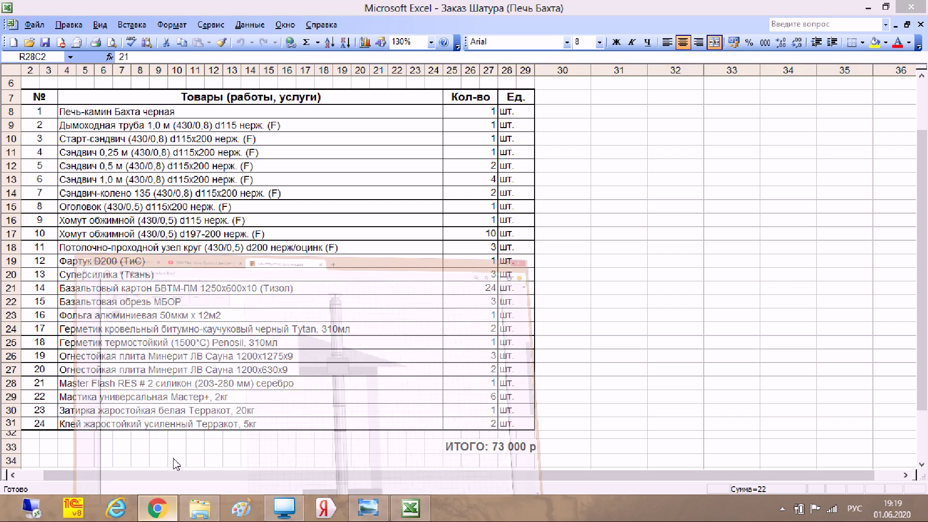
scroll(204, 384, up, 3)
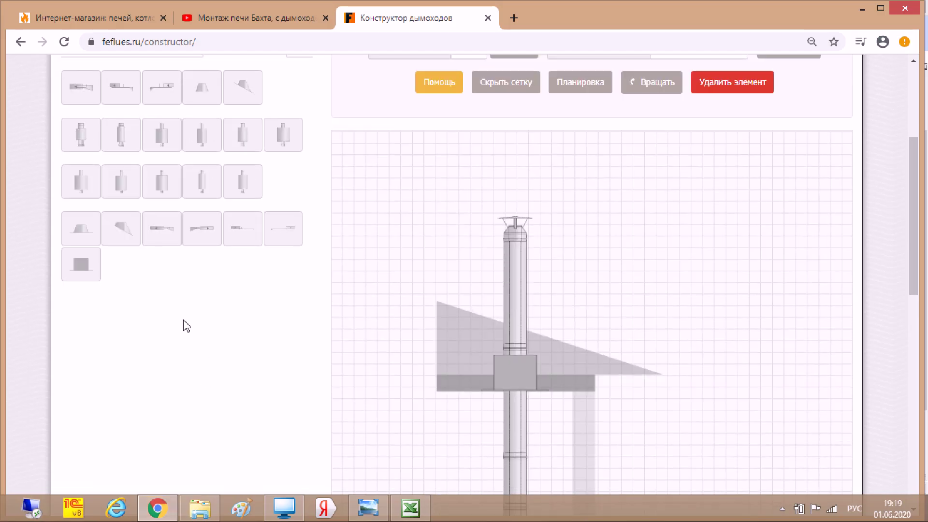
click(128, 234)
scroll(628, 315, down, 5)
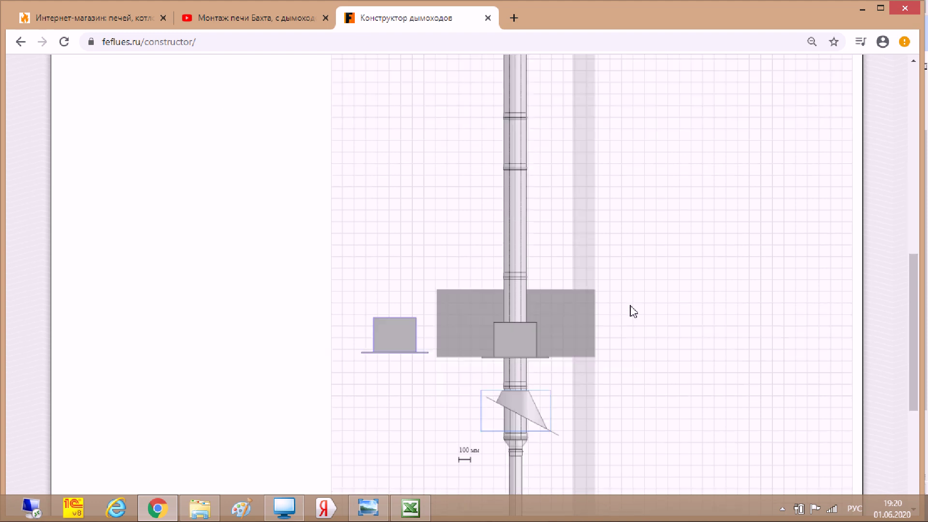
scroll(633, 311, down, 1)
drag(529, 338, 621, 92)
Step: Fit the sloped flashing around the chimney pipe where it passes through the pitched roof
scroll(643, 194, up, 2)
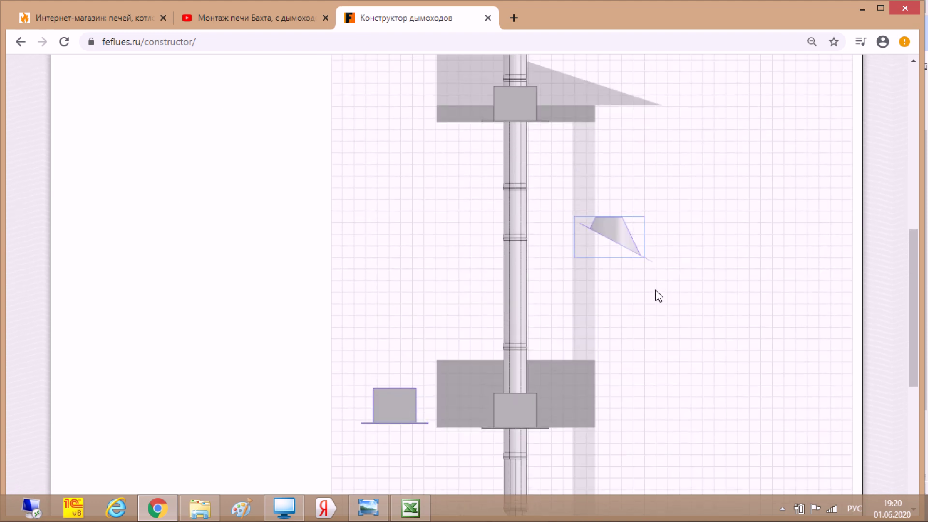
scroll(657, 314, up, 2)
drag(618, 342, 519, 152)
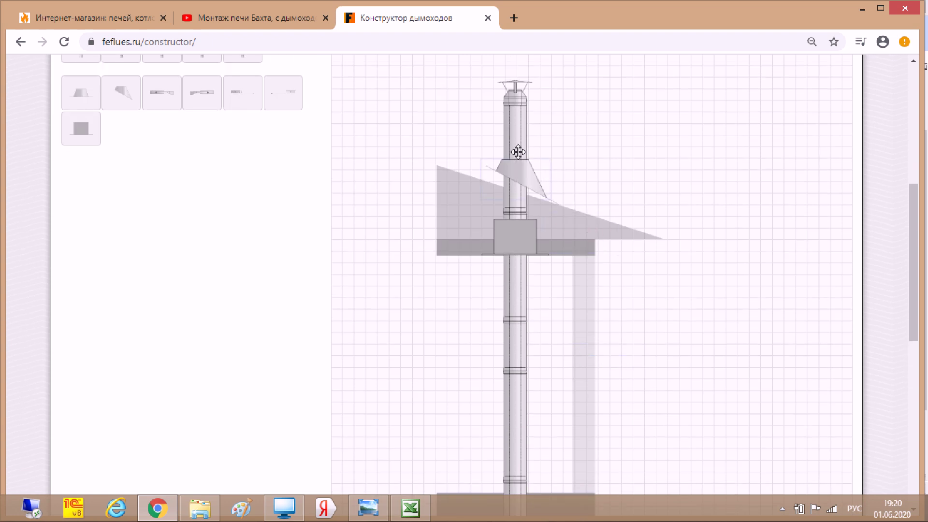
drag(517, 174, 528, 158)
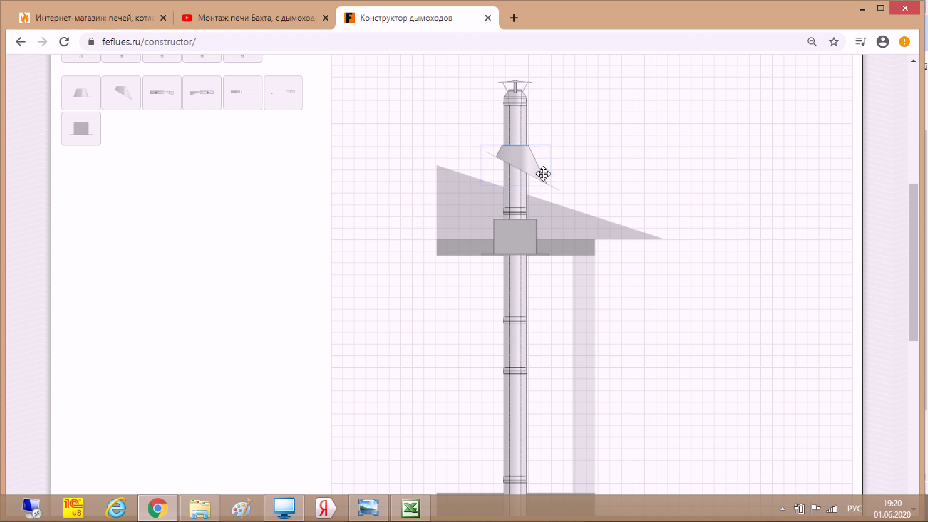
drag(536, 172, 539, 174)
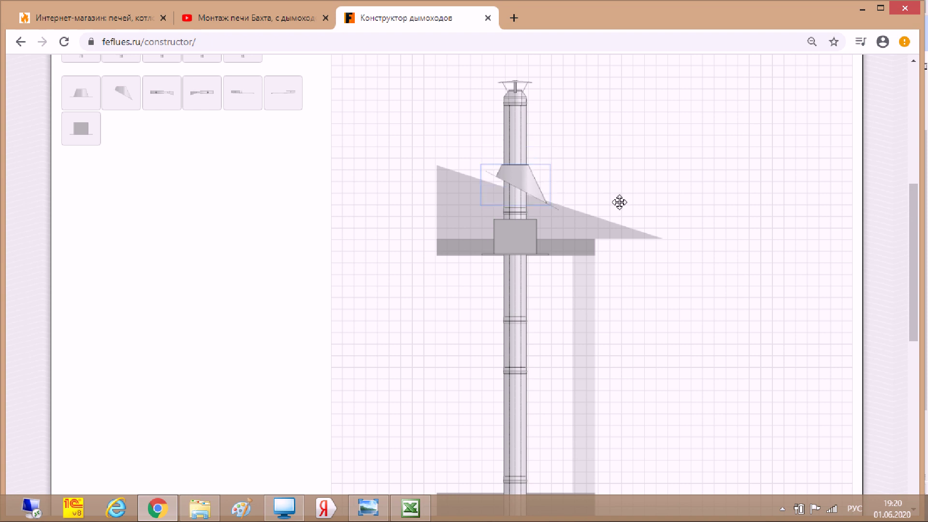
Step: Examine the flashing at the roof, the chimney cap, and the available accessories and assembly controls
scroll(719, 271, up, 4)
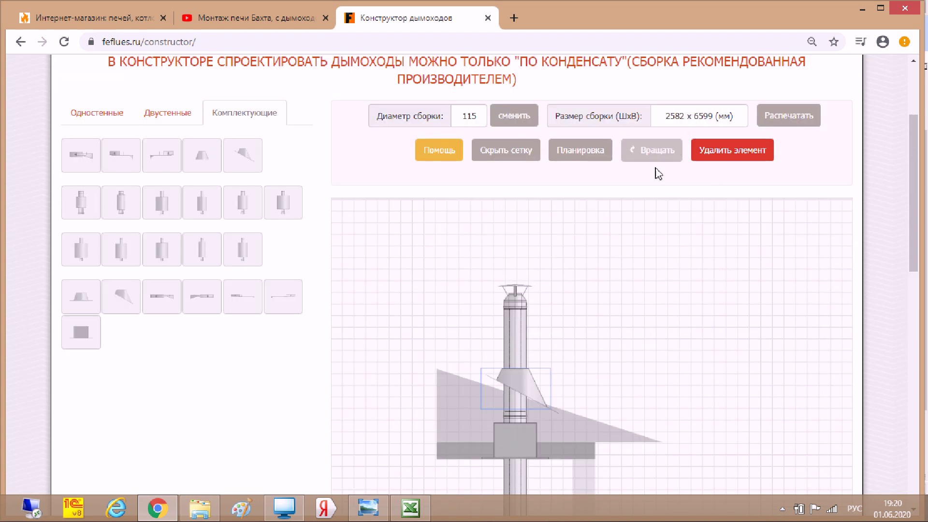
scroll(647, 211, down, 3)
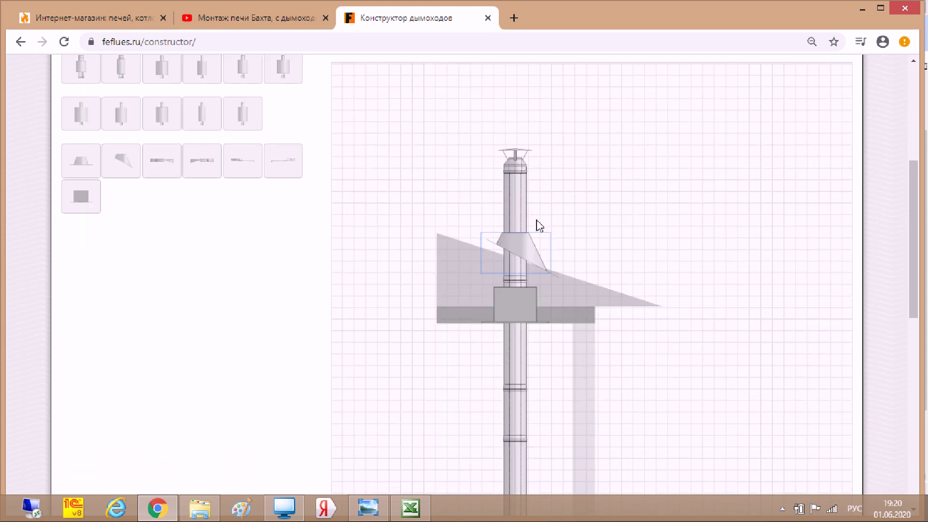
scroll(607, 222, up, 2)
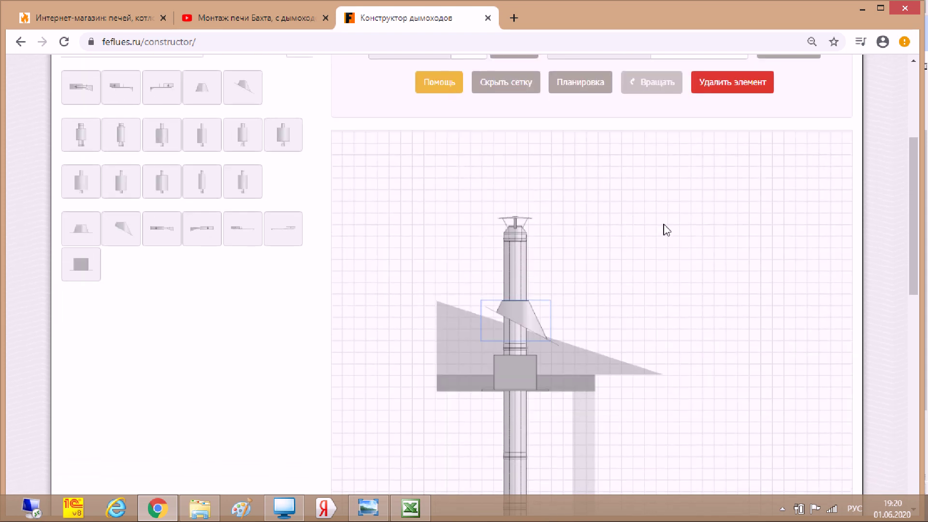
scroll(663, 228, up, 3)
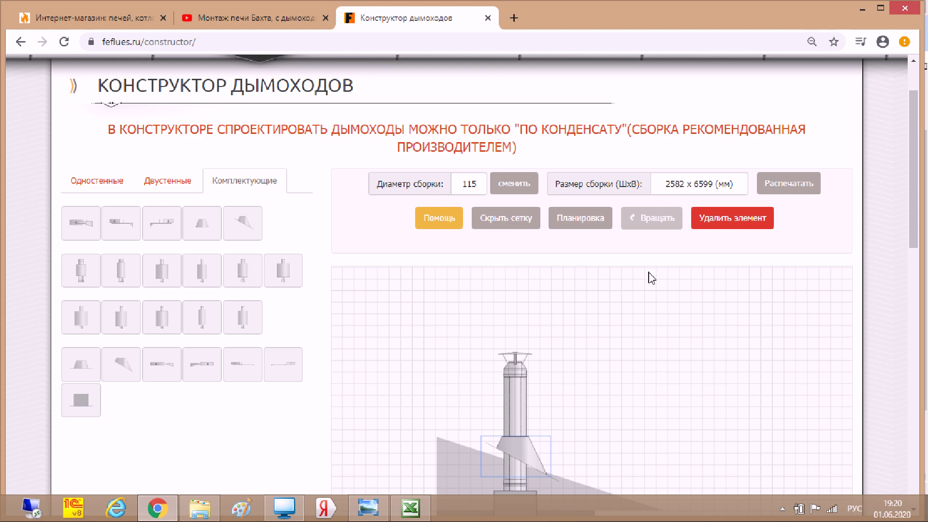
scroll(651, 279, down, 3)
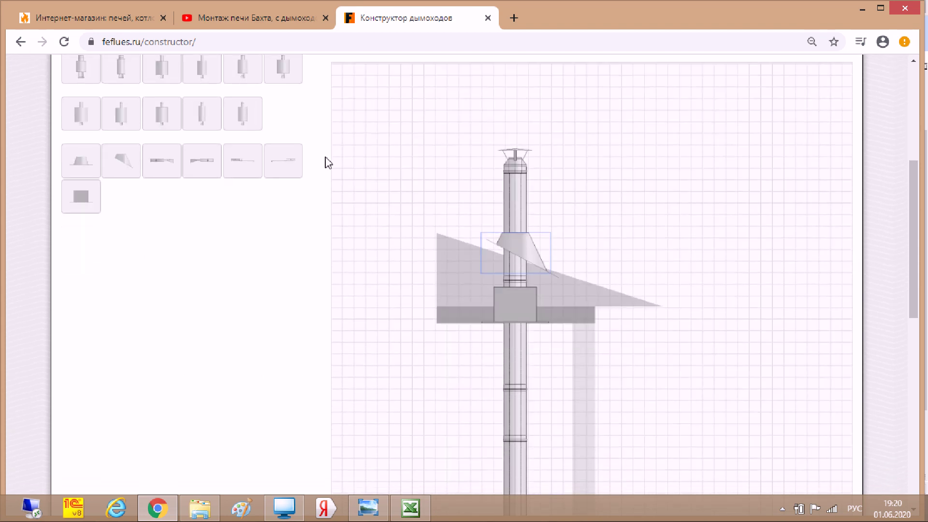
scroll(337, 198, up, 3)
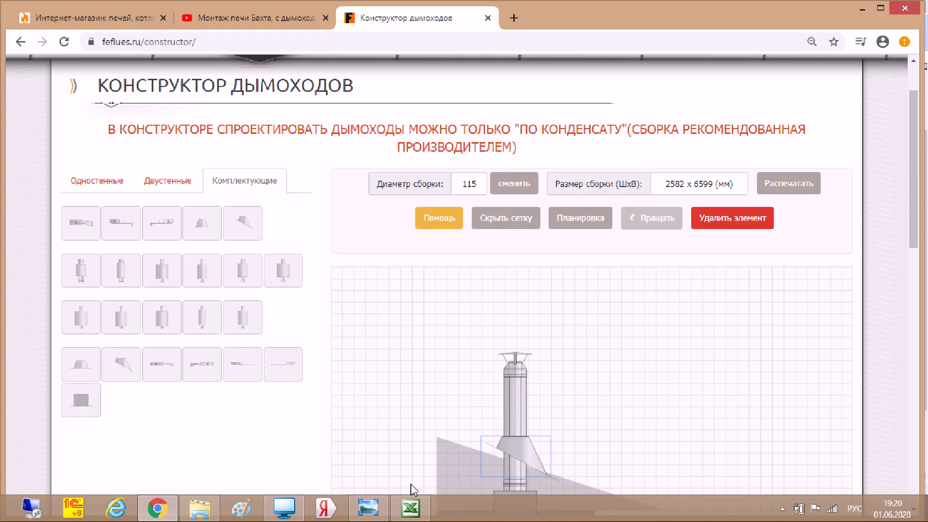
Step: Switch to the Excel order and review the material lines from Суперсилика (Ткань) through the Огнестойкая плита Минерит boards
click(410, 507)
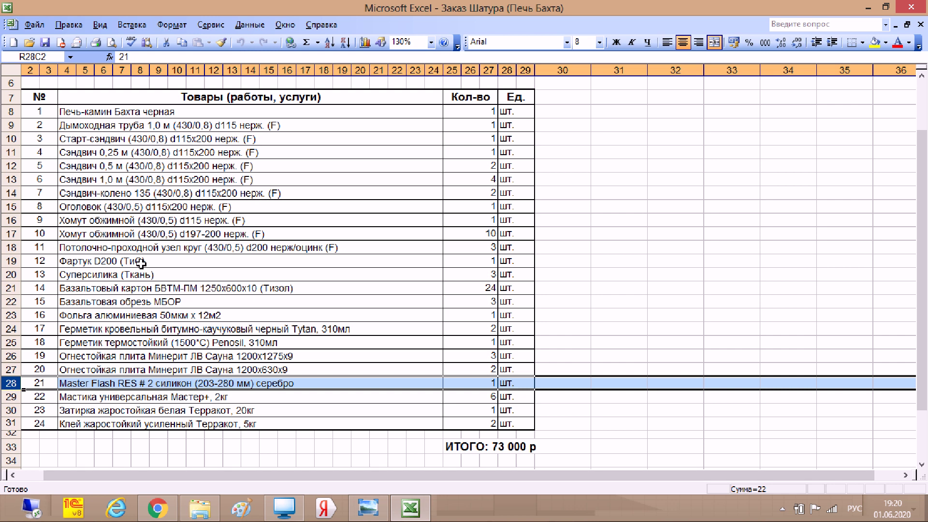
click(99, 271)
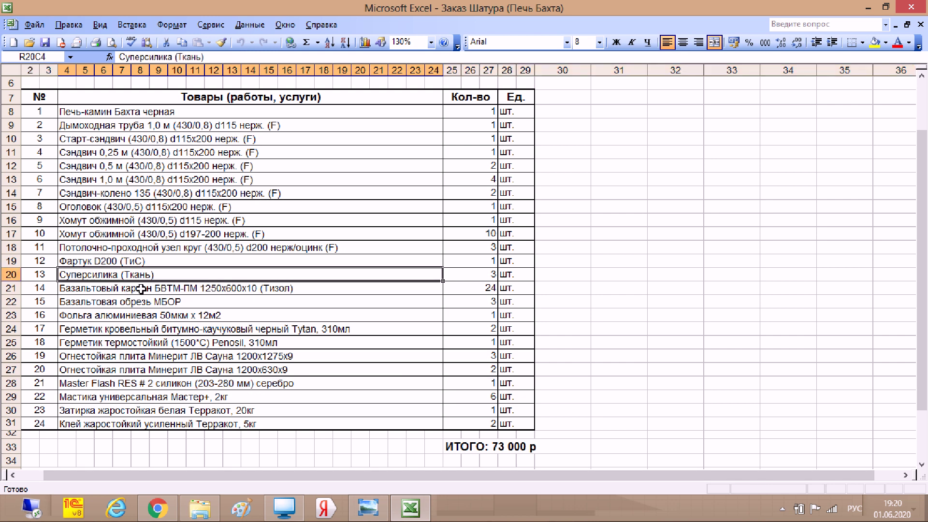
click(160, 290)
click(161, 301)
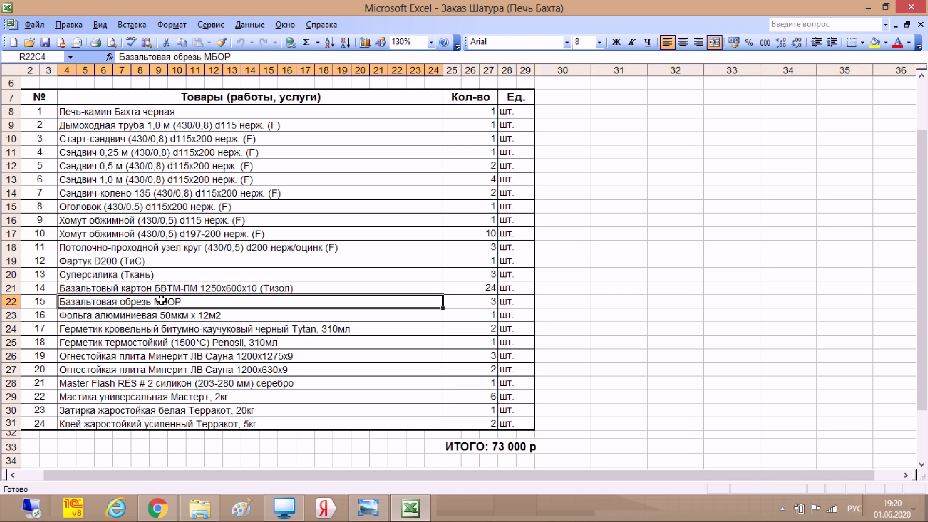
click(163, 315)
click(161, 342)
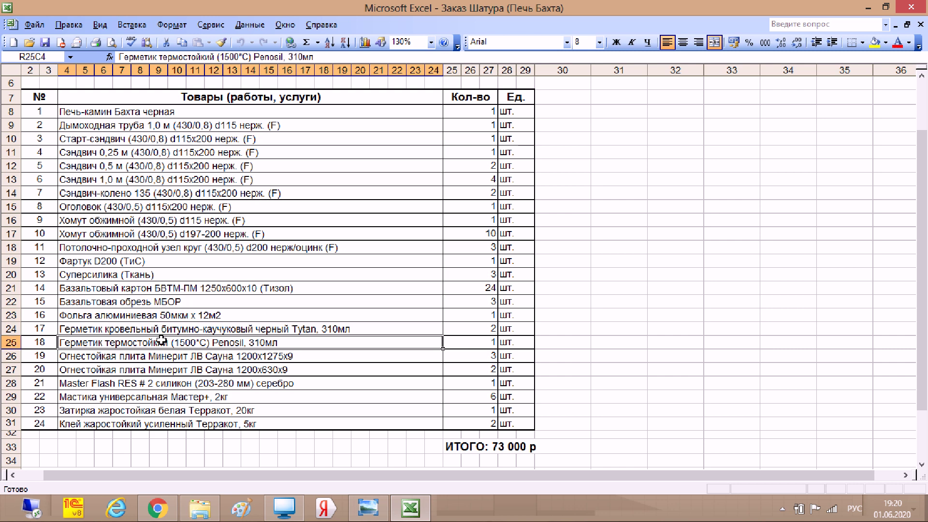
click(161, 357)
click(161, 369)
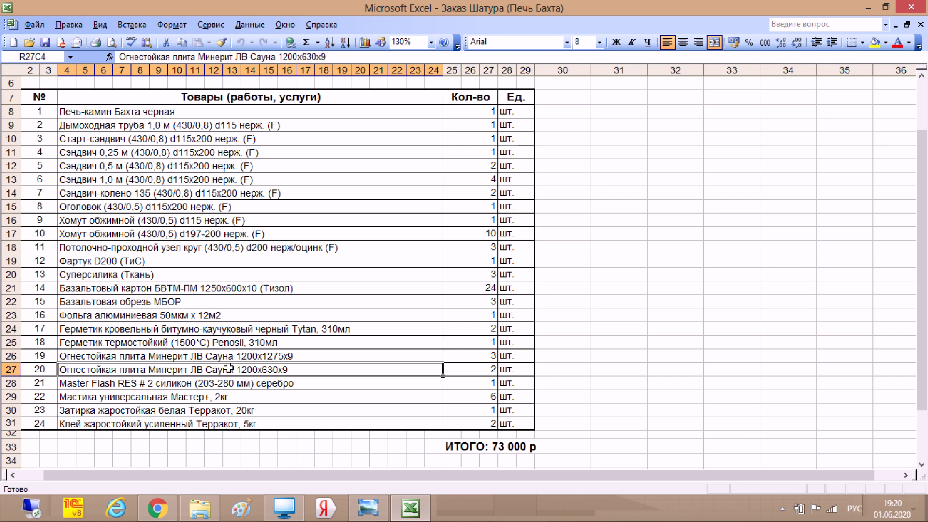
click(291, 355)
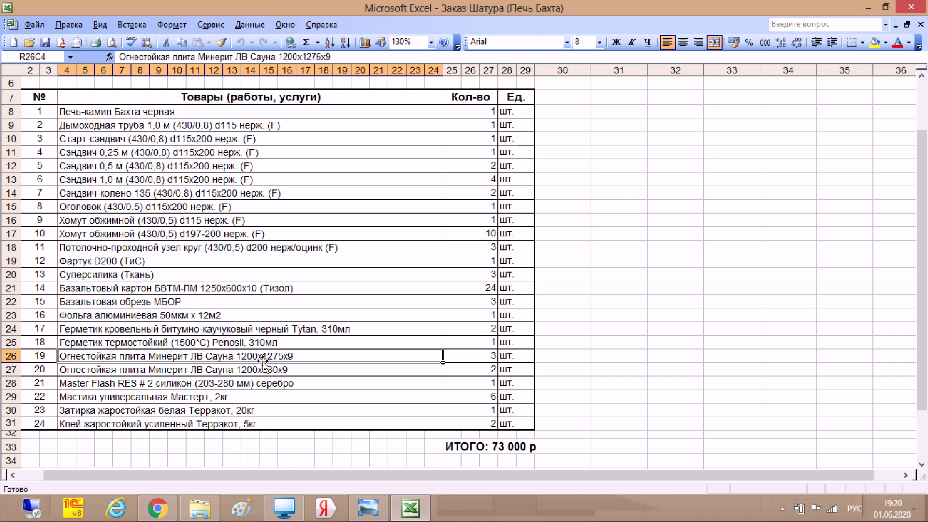
Step: Examine the photo IMG_20200528_184600 of the room walls alongside the Огнестойкая плита Минерит 1200x1275x9 line in the Excel order
click(373, 507)
click(445, 480)
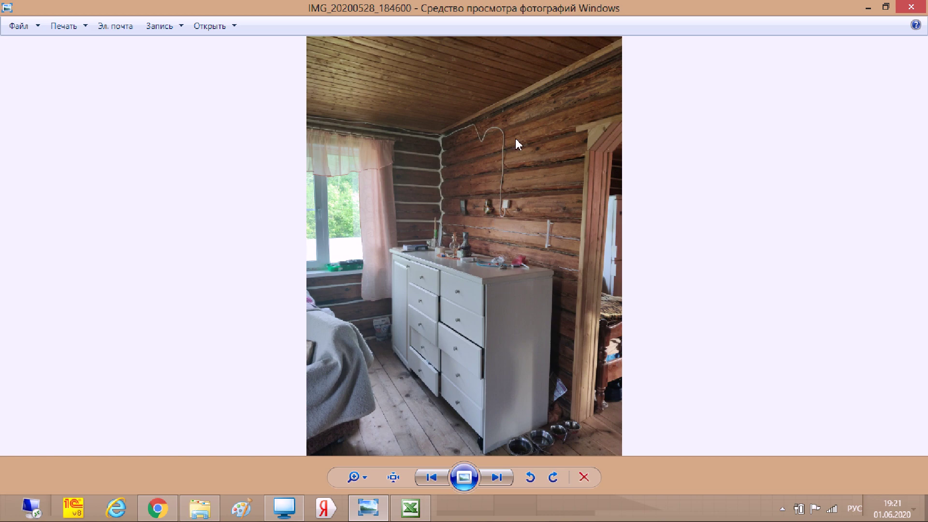
click(410, 508)
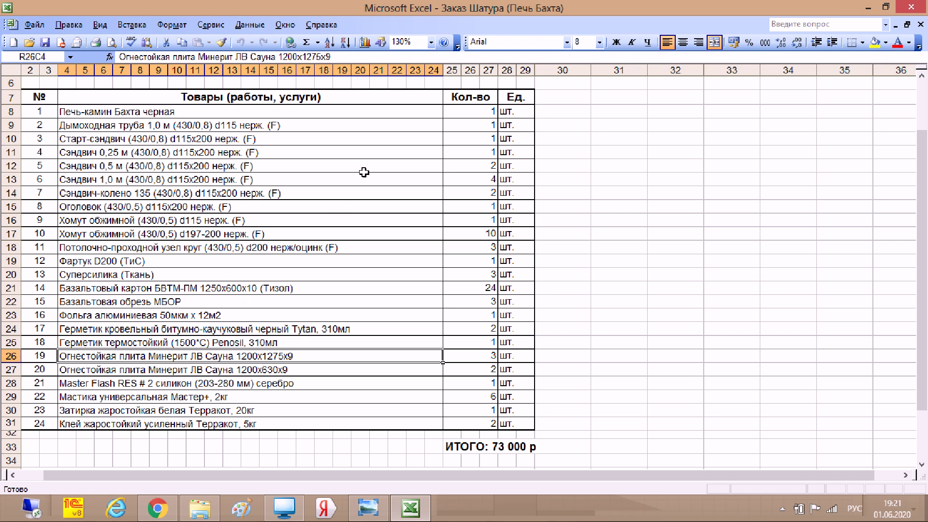
click(369, 508)
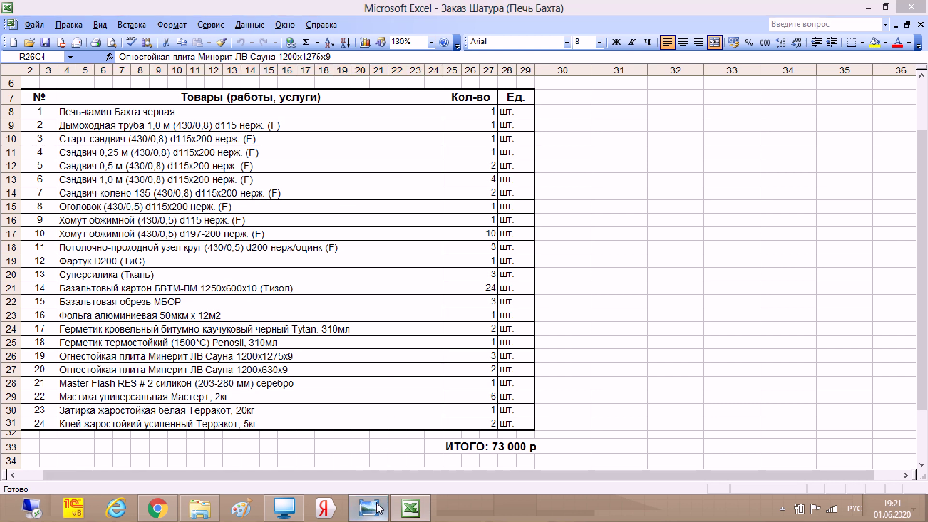
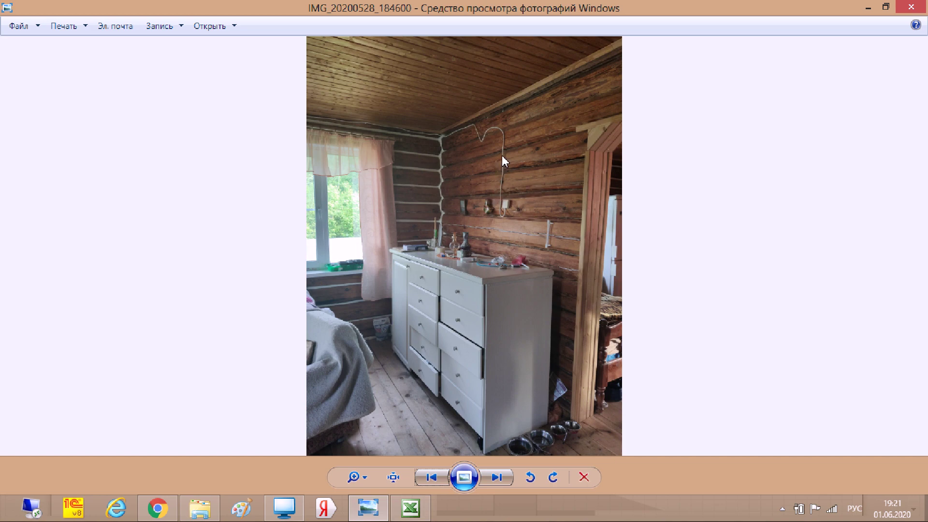
Step: Return to the Excel order and highlight the Мастика универсальная, Затирка жаростойкая and Клей жаростойкий rows in turn
click(411, 508)
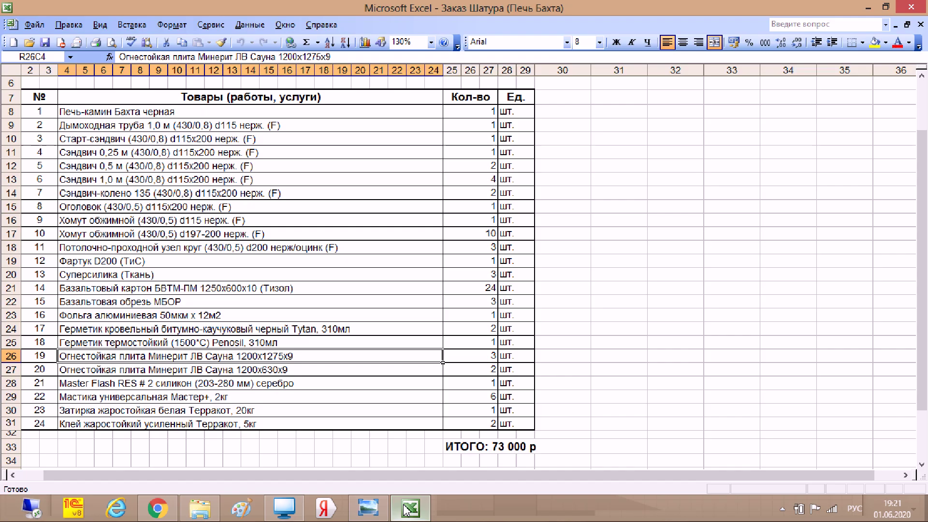
click(12, 396)
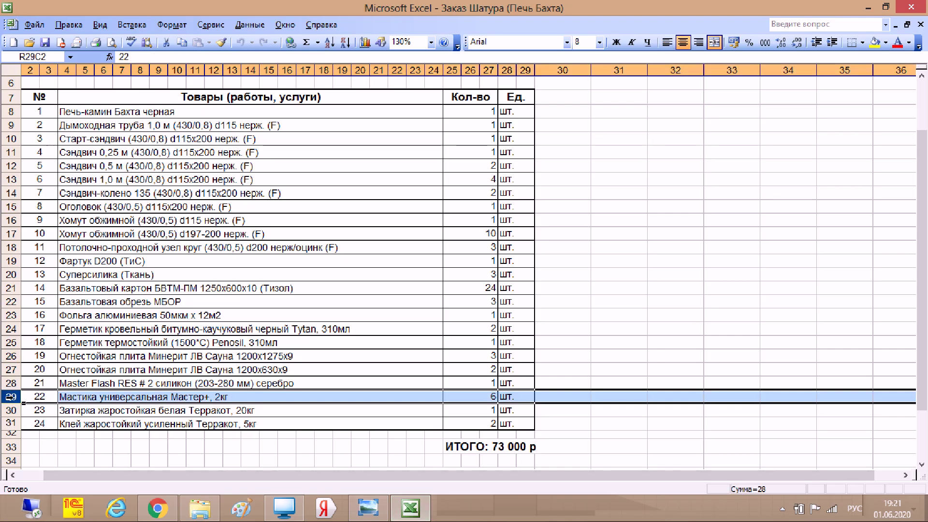
click(14, 410)
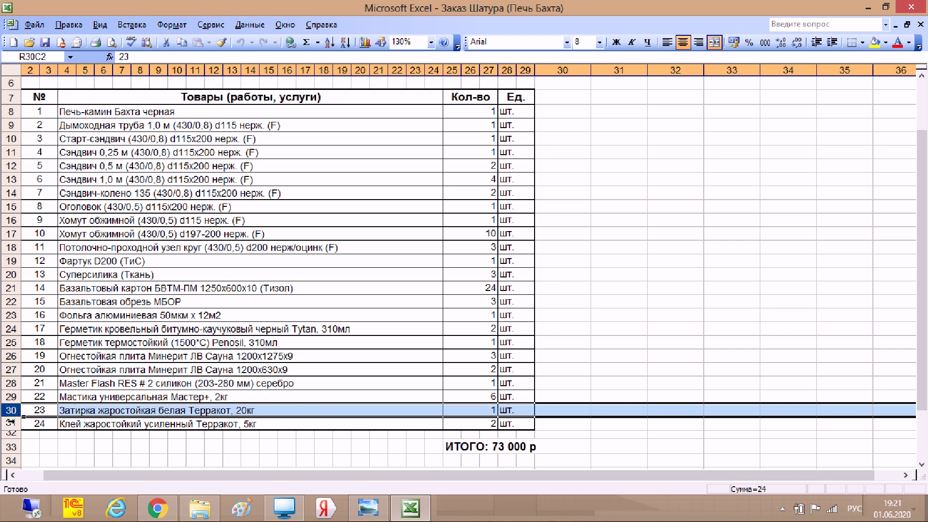
click(14, 424)
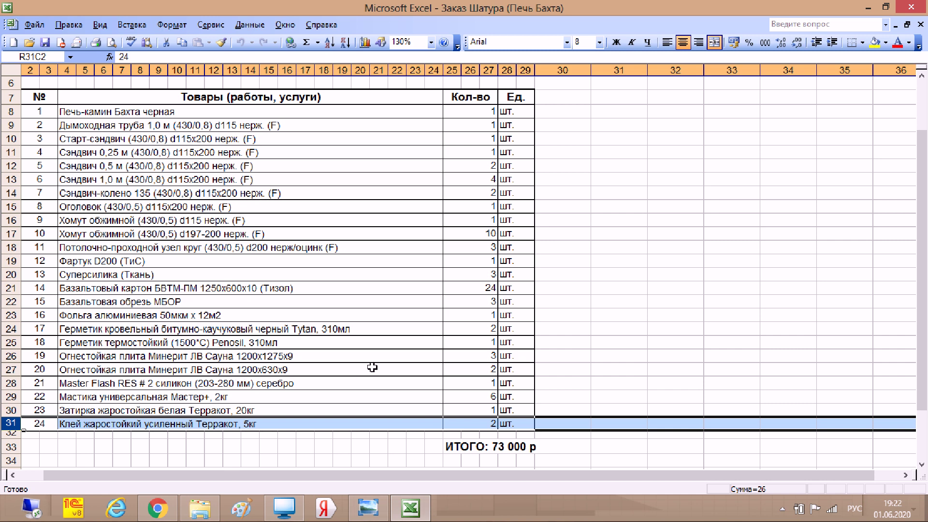
Step: Glance at the room photo, and return to the chimney constructor to inspect the assembly from the stove to the roof flashing
click(408, 507)
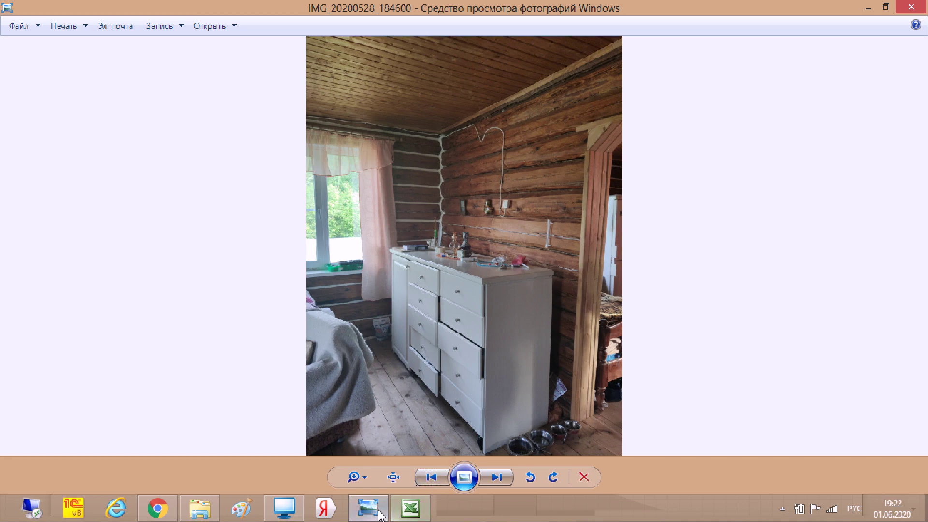
click(157, 507)
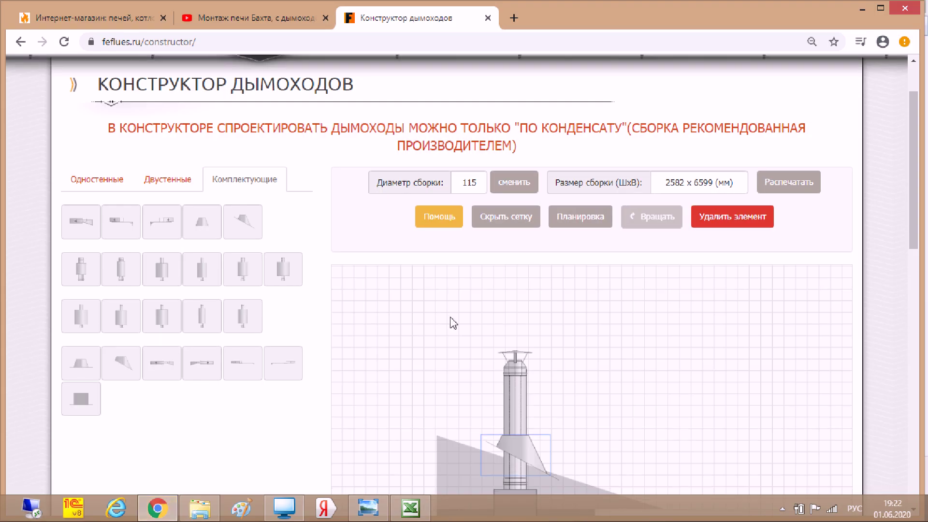
scroll(459, 312, down, 4)
scroll(472, 307, down, 5)
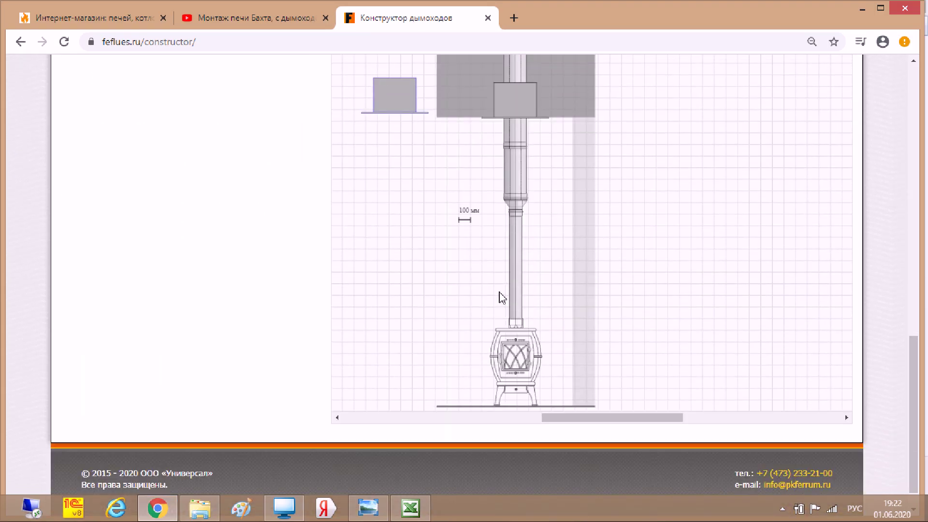
scroll(530, 287, up, 12)
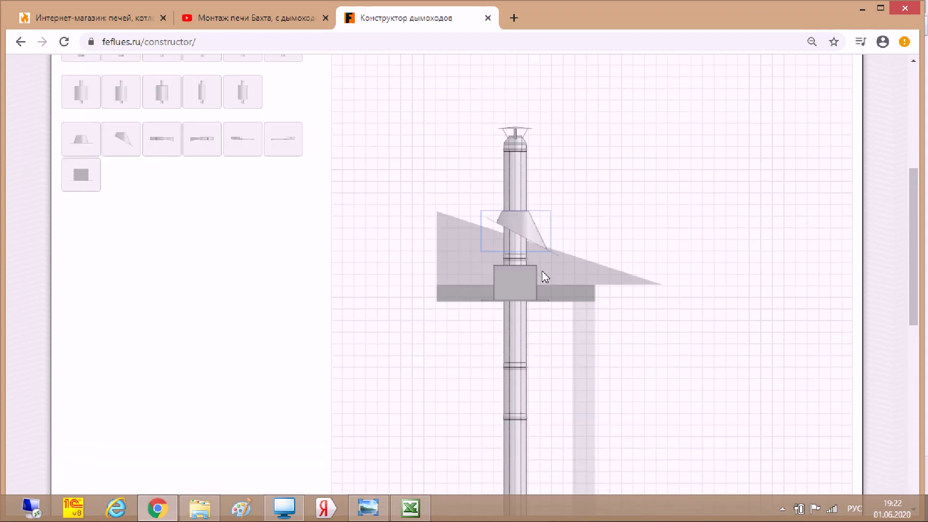
scroll(564, 266, up, 5)
scroll(565, 266, down, 5)
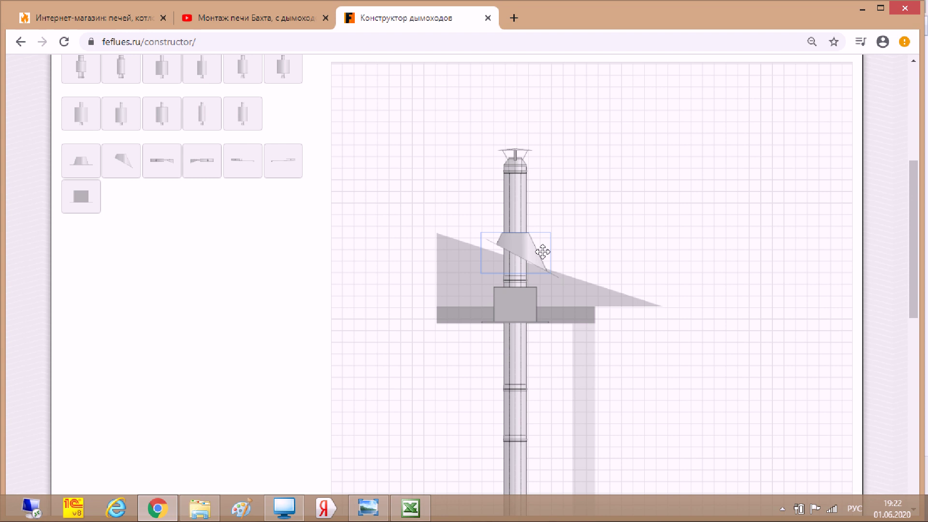
Step: Examine the chimney assembly from the cap and roof flashing through both ceiling pass-throughs down to the stove and back up
scroll(543, 252, down, 1)
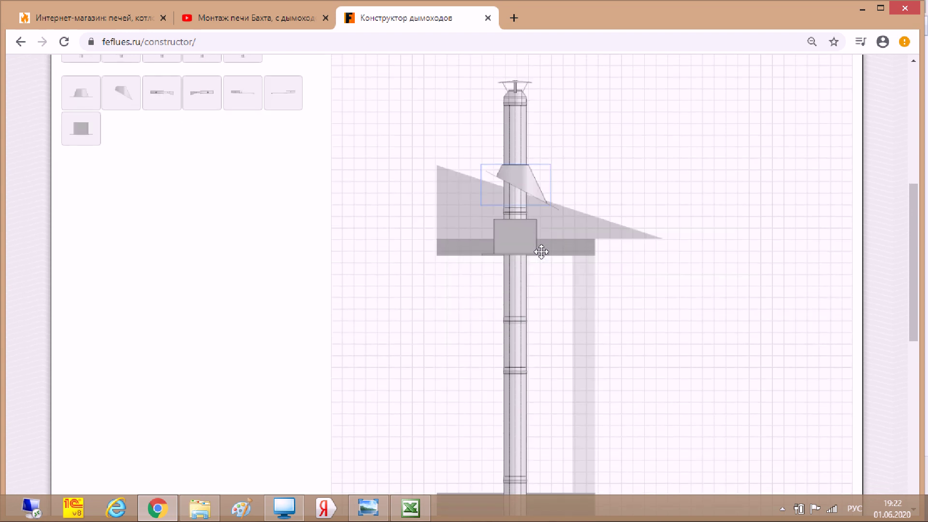
scroll(541, 251, up, 2)
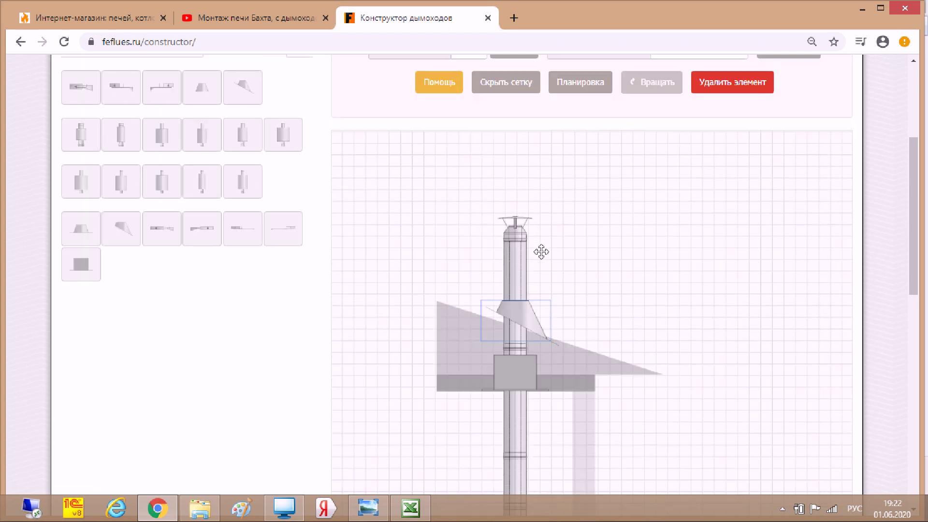
scroll(541, 252, up, 2)
scroll(541, 251, down, 5)
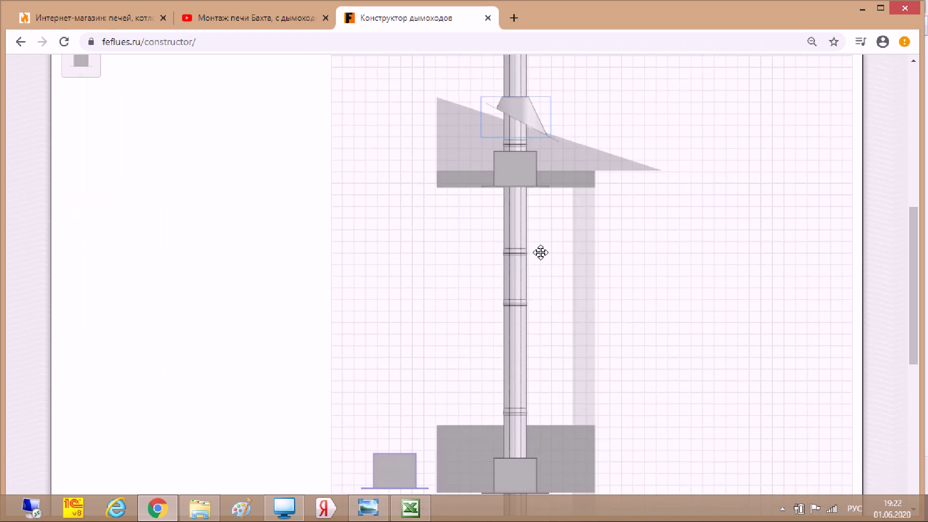
scroll(541, 253, down, 3)
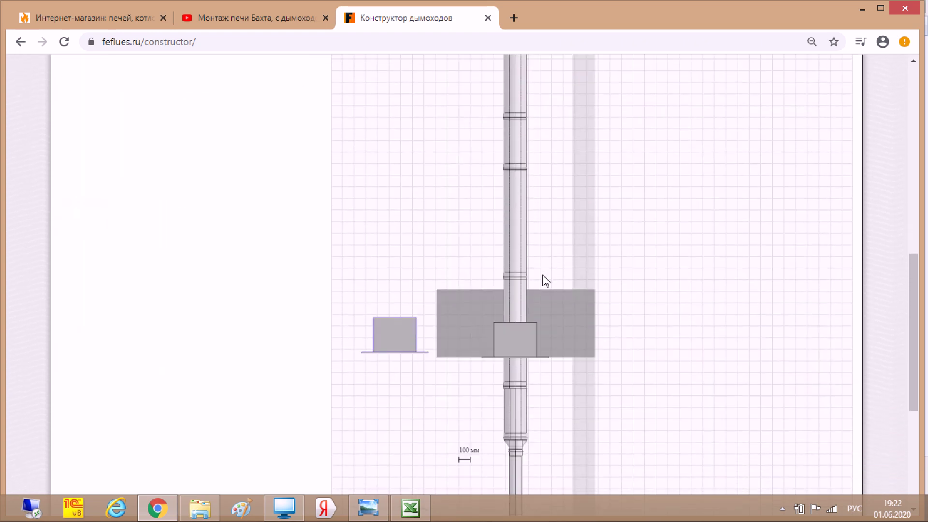
scroll(544, 275, down, 1)
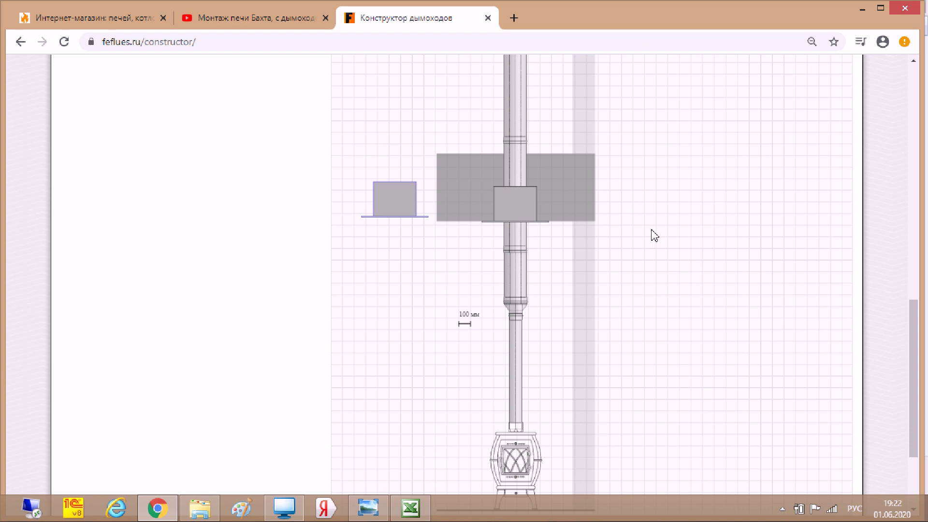
scroll(635, 236, down, 3)
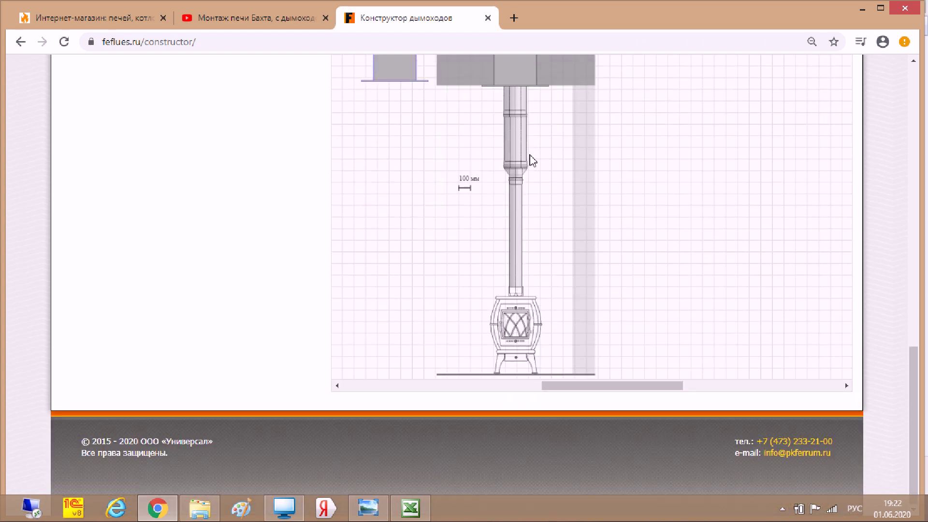
scroll(636, 153, up, 1)
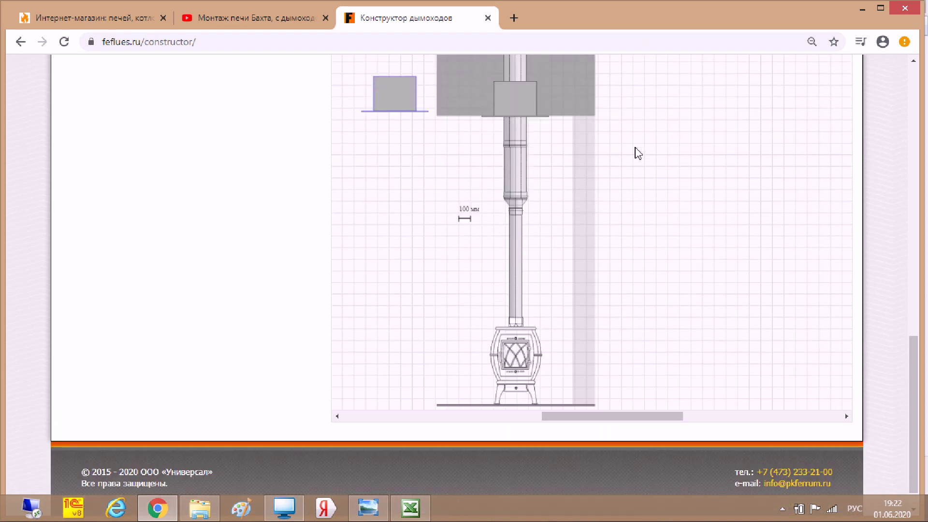
scroll(637, 154, up, 8)
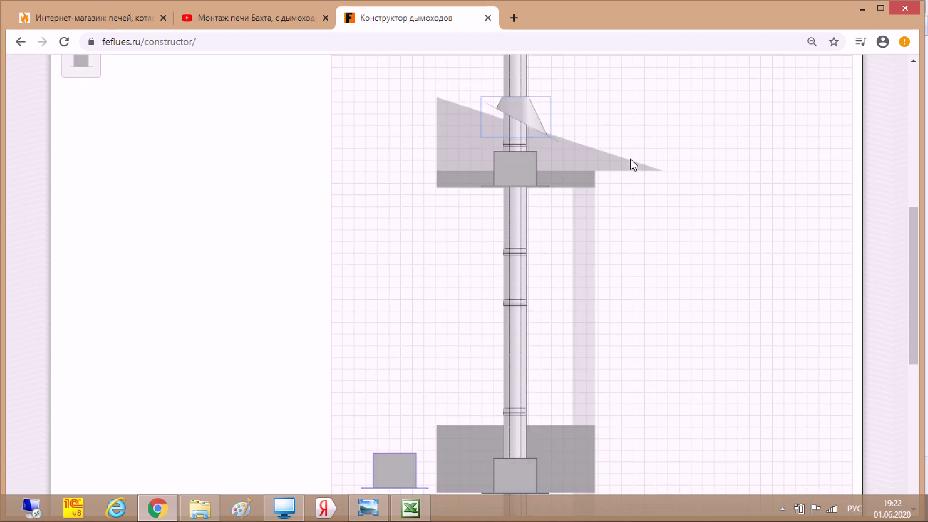
scroll(632, 165, up, 3)
scroll(630, 164, up, 3)
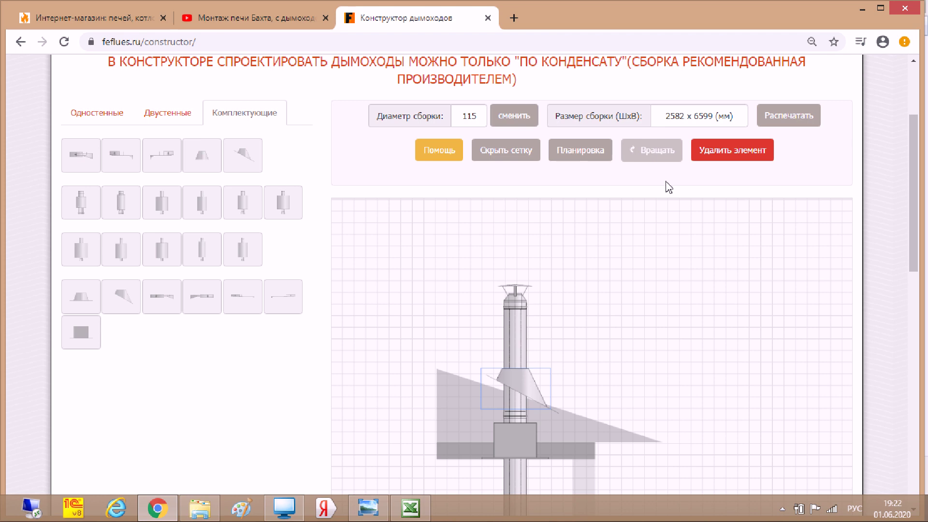
scroll(668, 187, down, 3)
scroll(668, 187, up, 3)
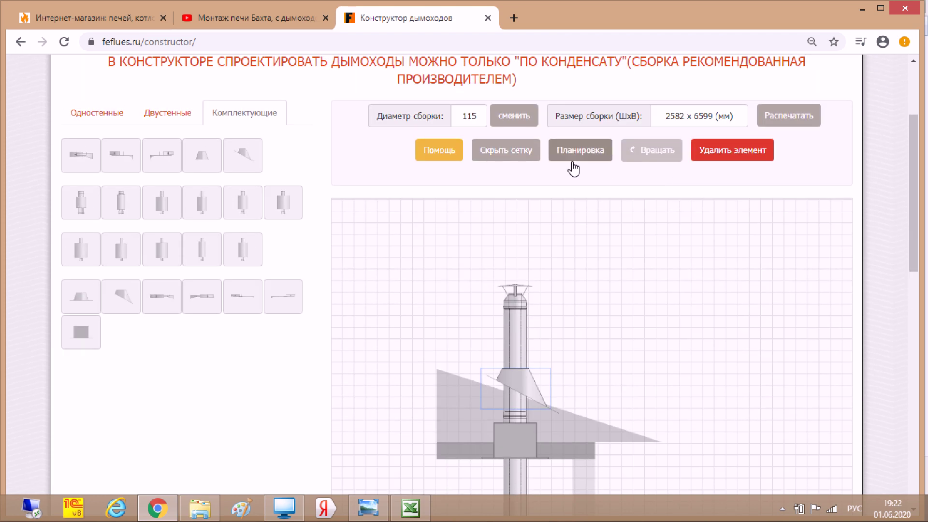
Step: Open the constructor's help manual, skim it from the preparation stage to the Монтажные элементы page, and close it
click(451, 150)
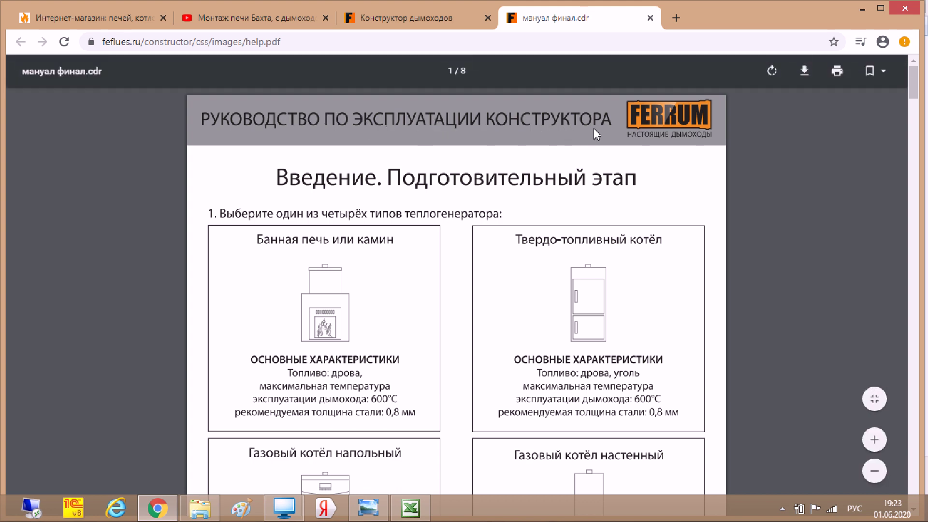
scroll(594, 129, down, 7)
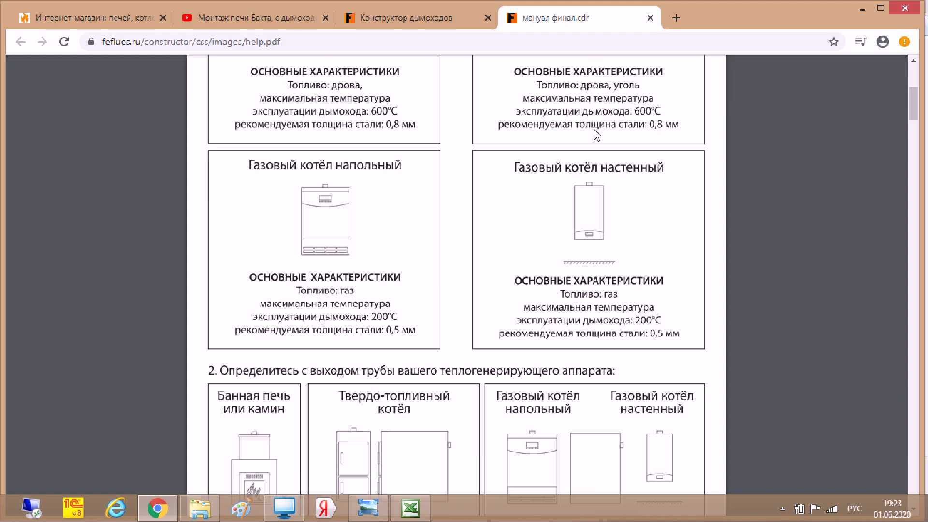
scroll(595, 134, down, 3)
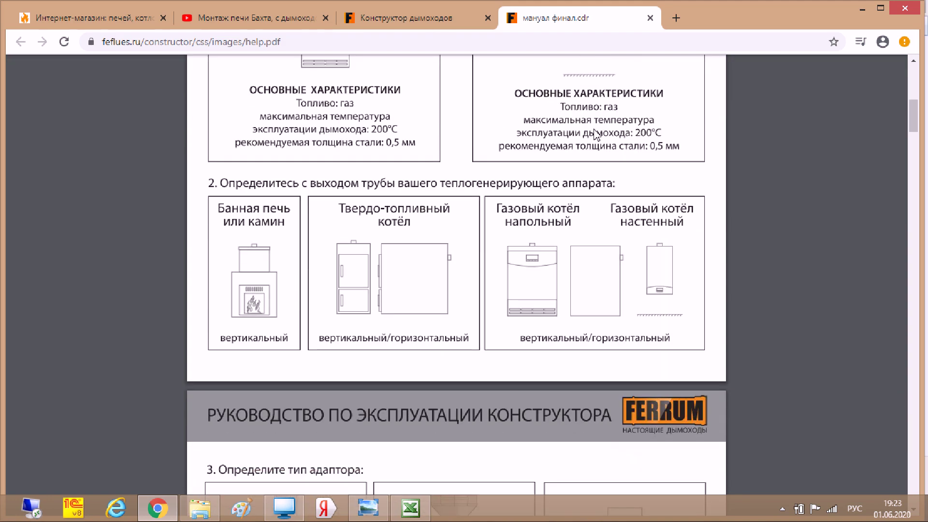
scroll(596, 135, down, 3)
scroll(597, 135, down, 4)
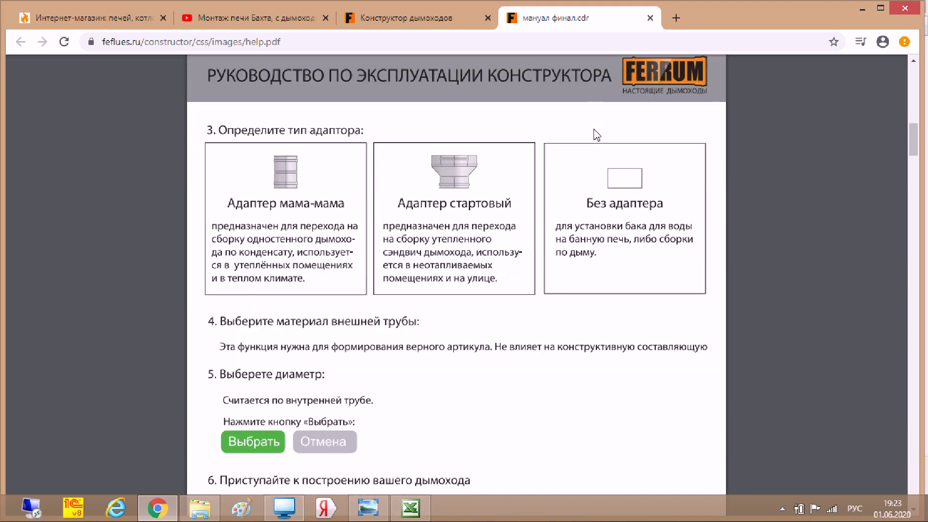
scroll(597, 135, down, 3)
scroll(597, 135, down, 12)
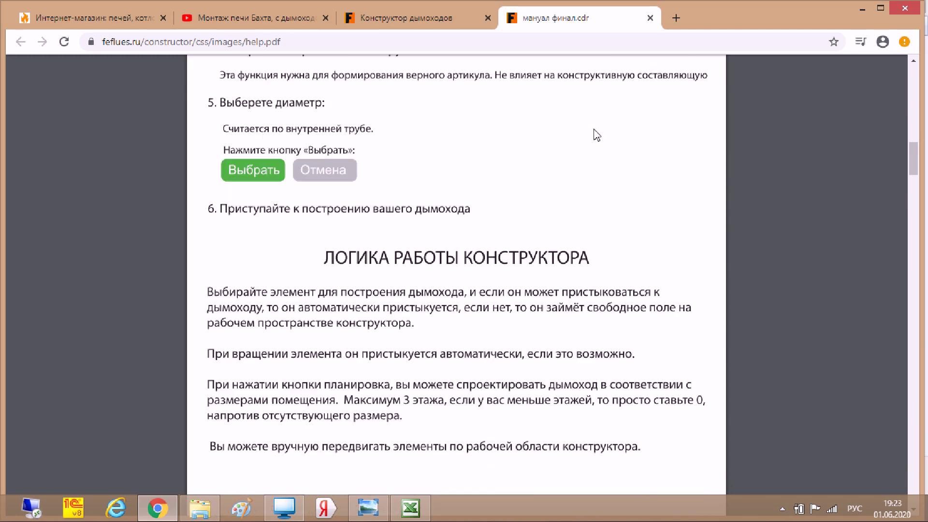
scroll(595, 131, down, 9)
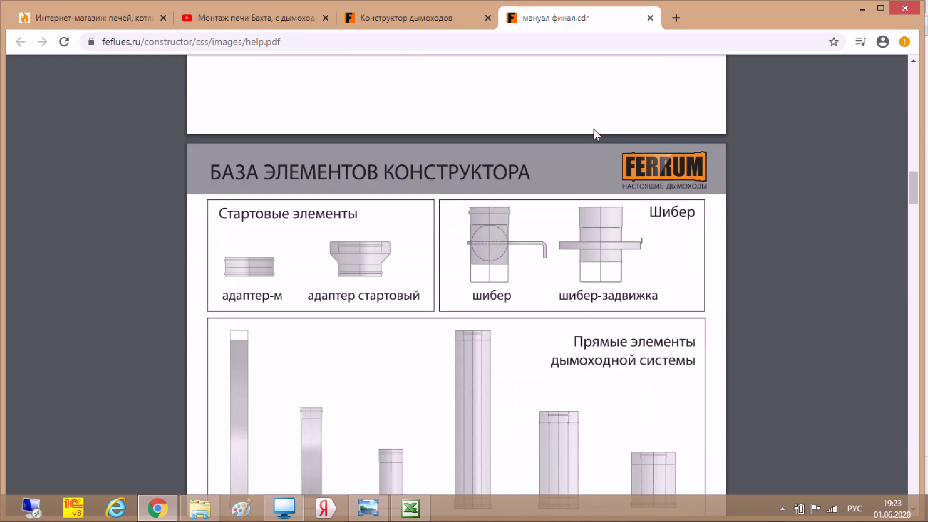
scroll(597, 135, down, 11)
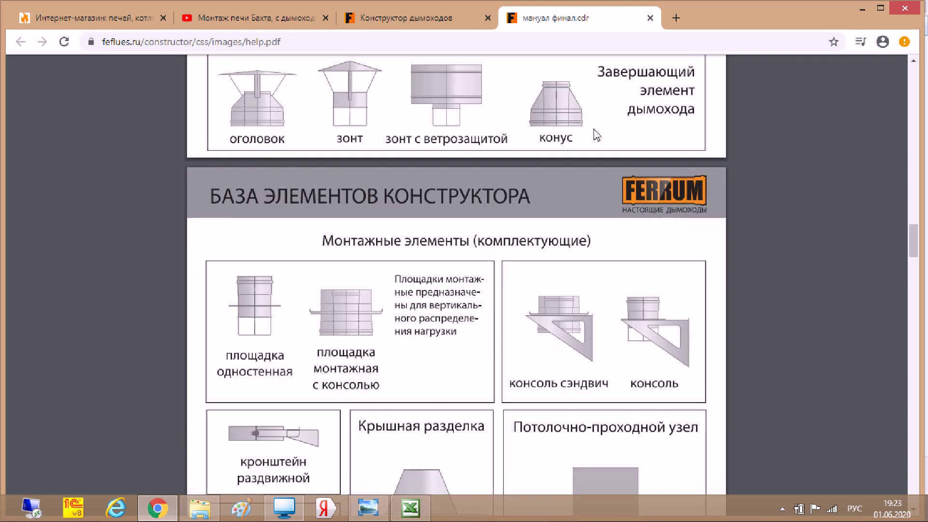
scroll(598, 135, down, 3)
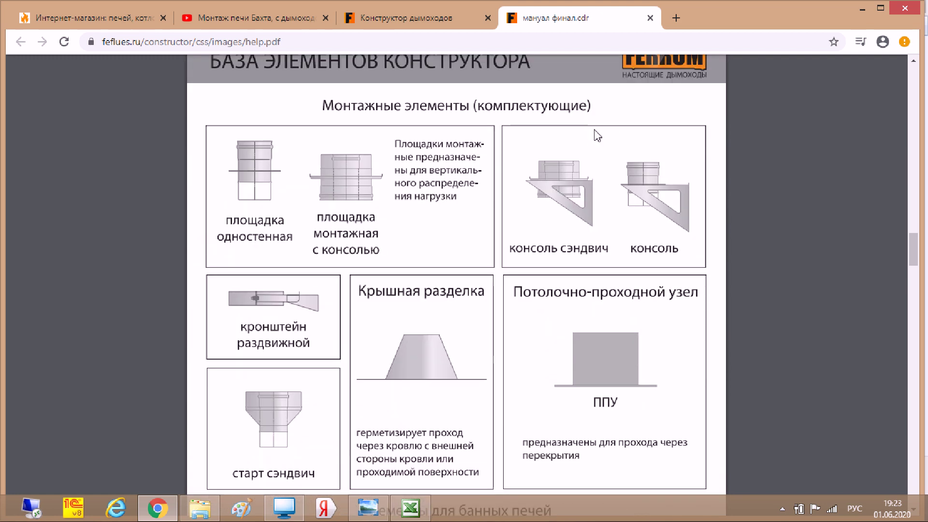
click(650, 18)
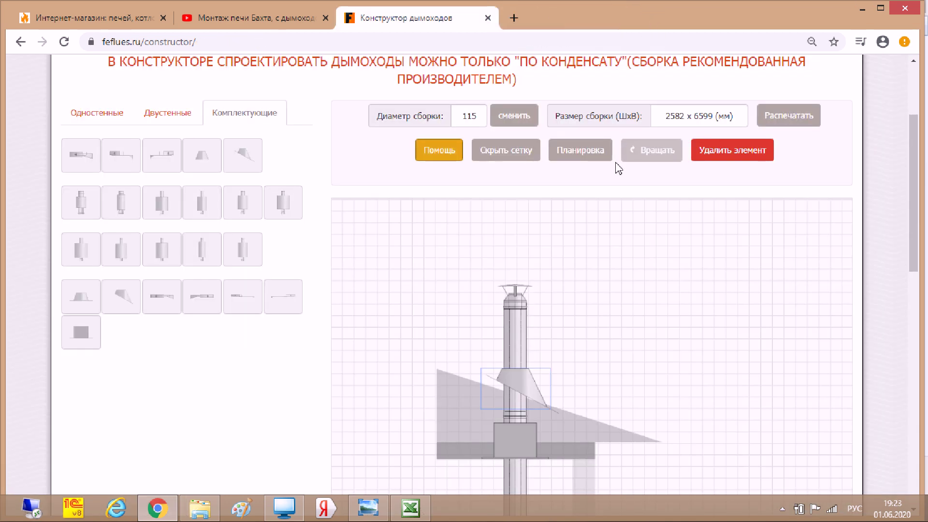
Step: Review the full chimney drawing once more, comparing the stove end with the roof end and the assembly controls
scroll(619, 168, down, 3)
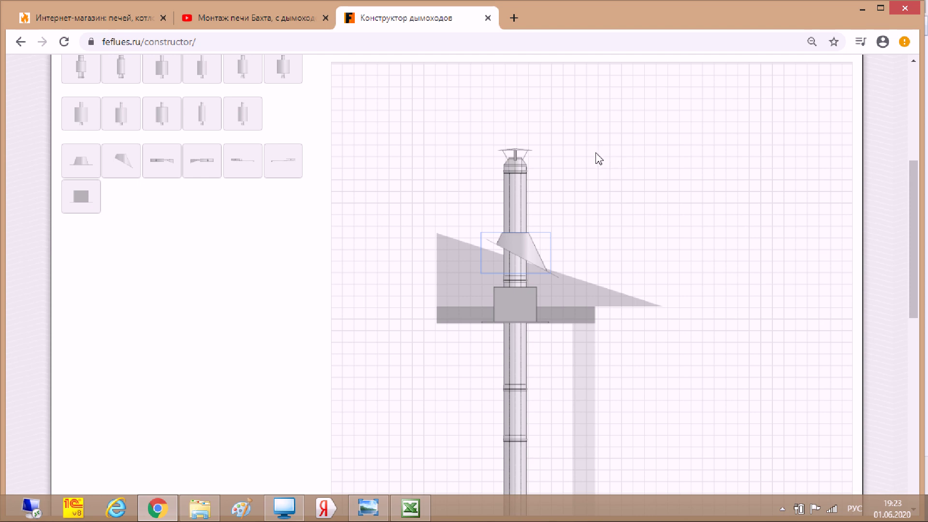
scroll(596, 154, down, 6)
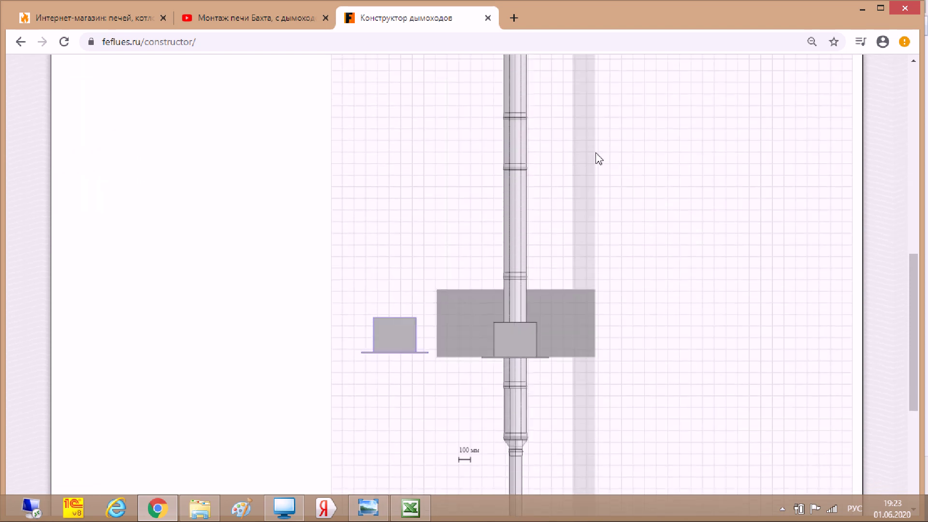
scroll(598, 159, down, 2)
scroll(599, 158, down, 4)
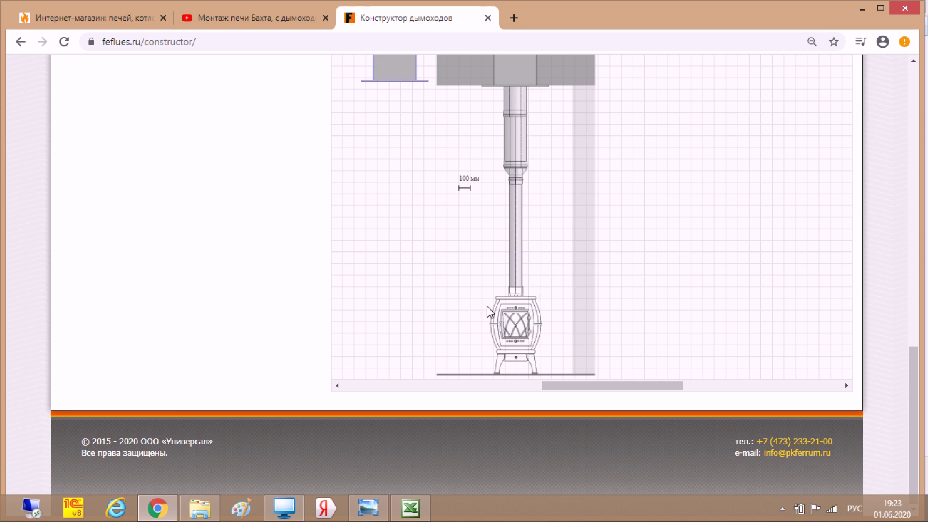
scroll(503, 242, up, 4)
scroll(503, 239, up, 5)
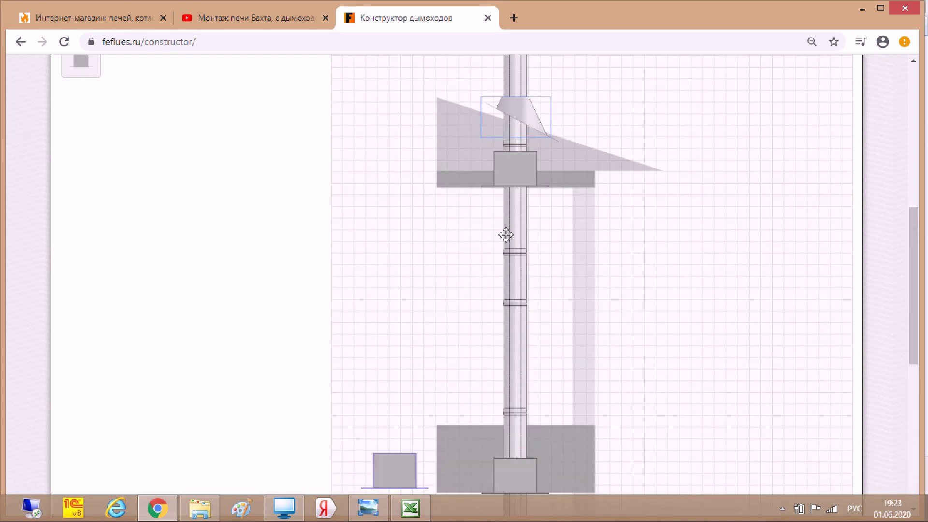
scroll(499, 228, up, 2)
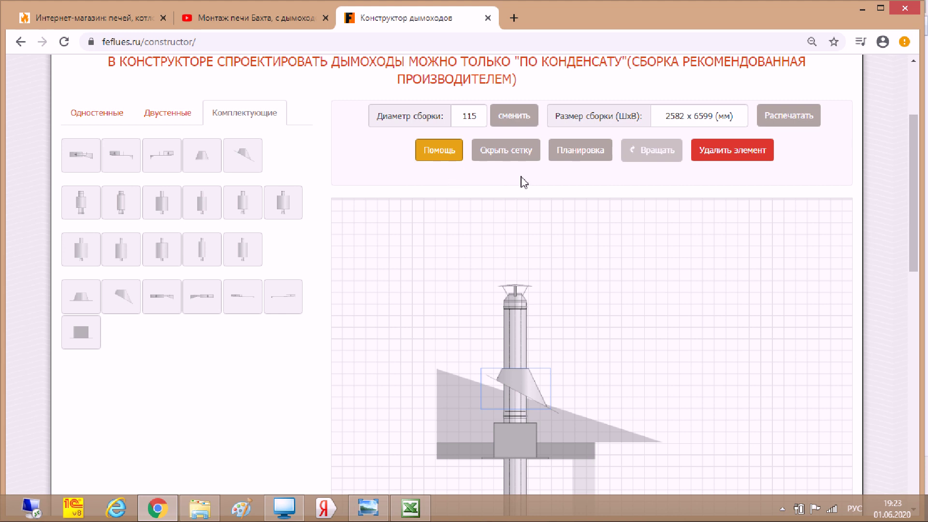
scroll(520, 181, up, 1)
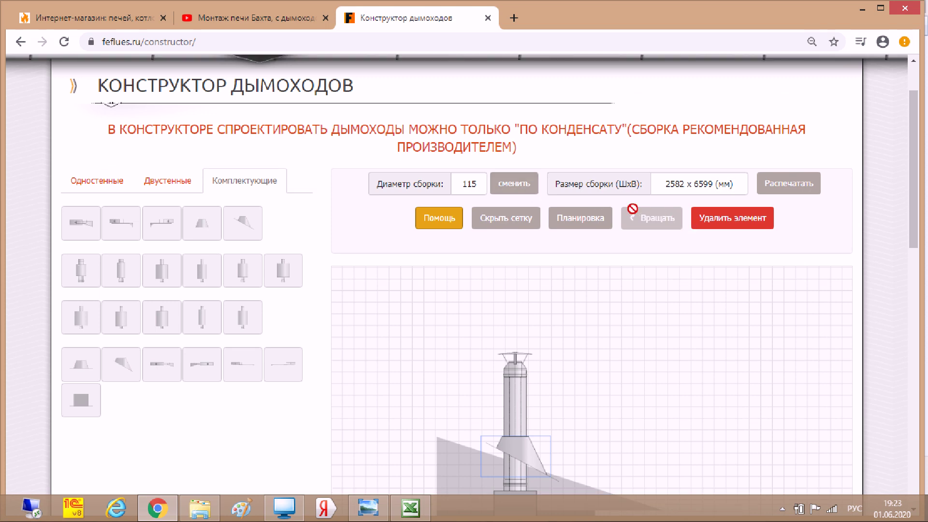
scroll(633, 209, down, 15)
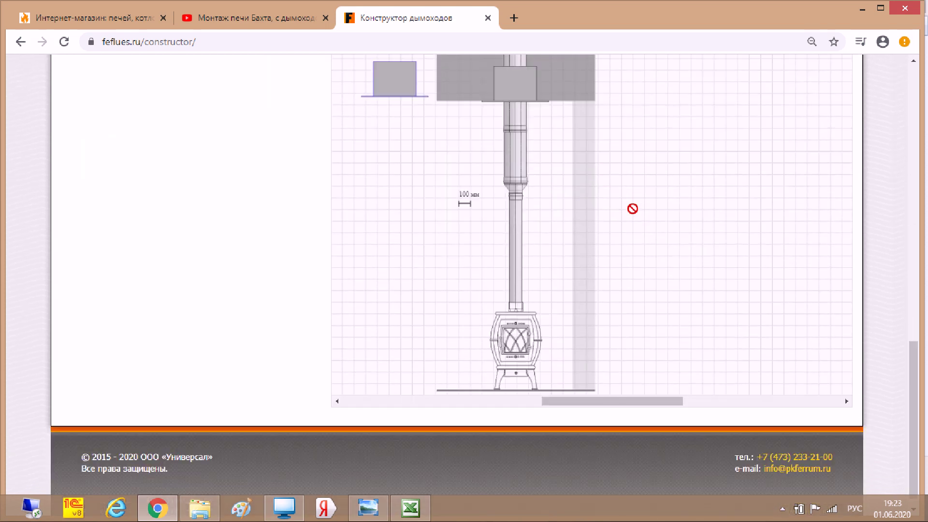
scroll(636, 214, up, 15)
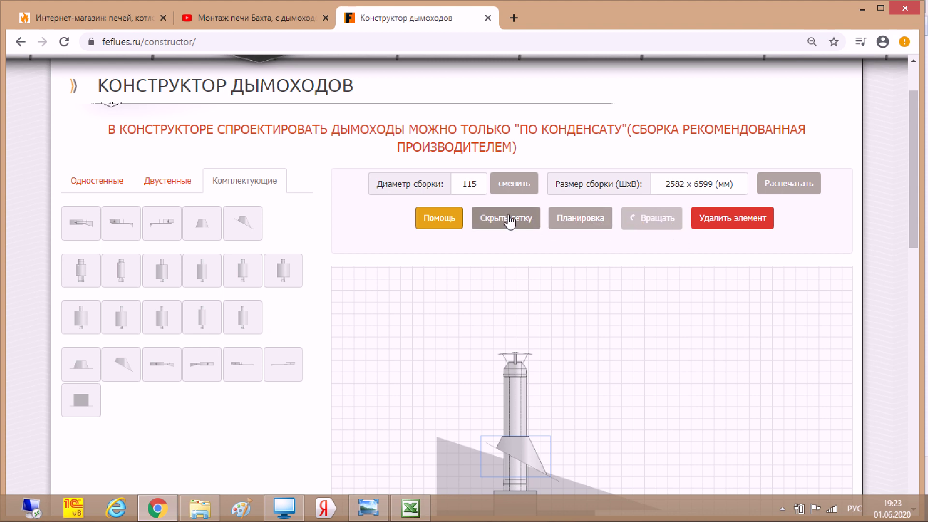
Step: Bring up the printable chimney summary, check its dimensions and element list, and save it as a PDF
click(804, 194)
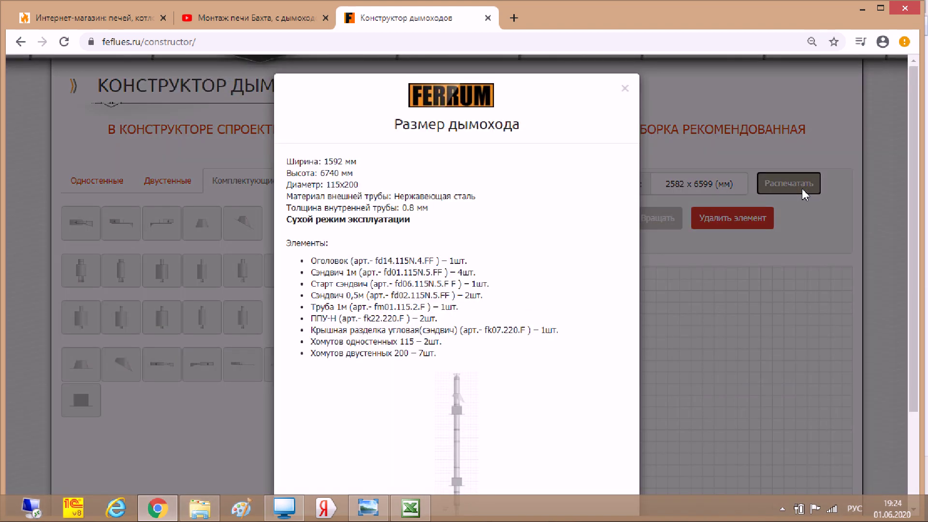
scroll(629, 181, down, 1)
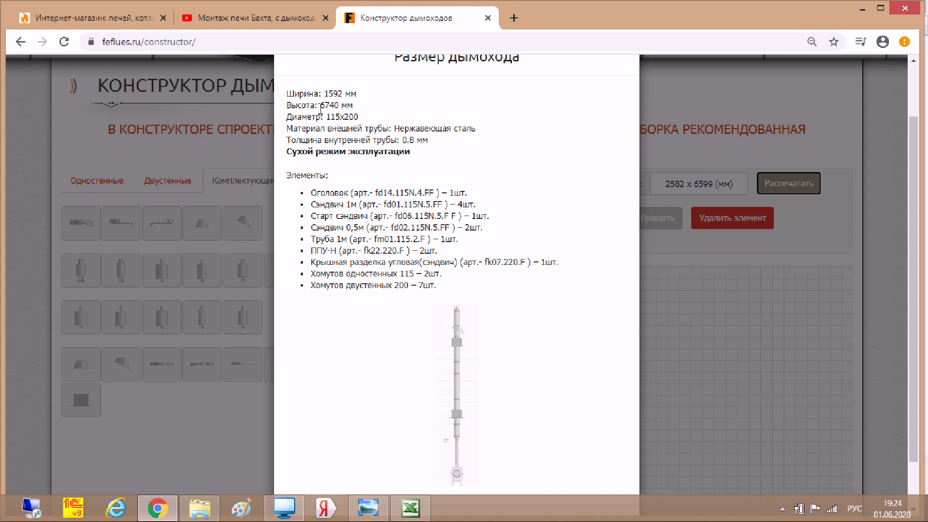
scroll(373, 121, down, 1)
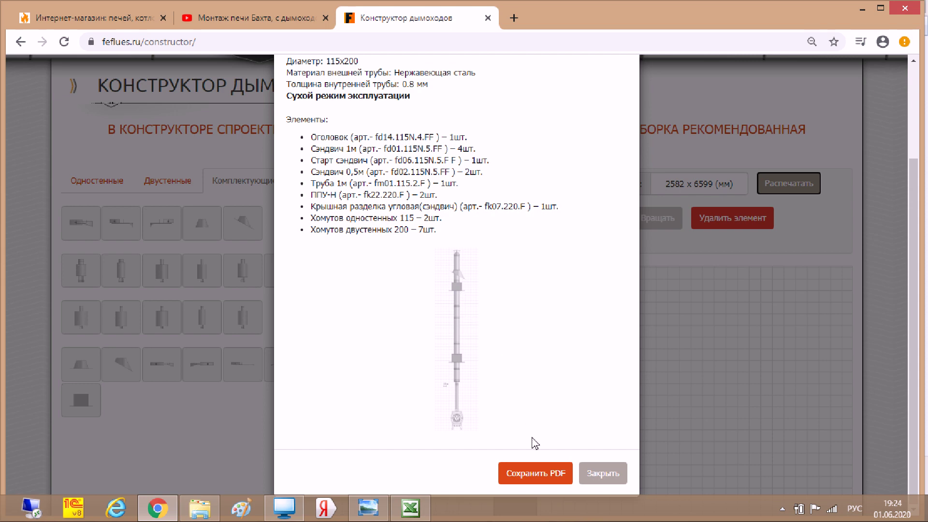
click(544, 476)
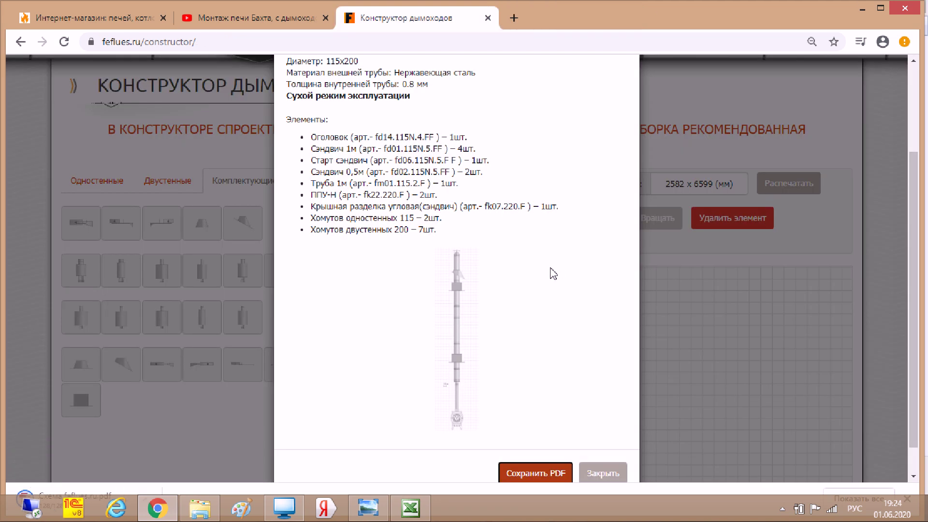
scroll(112, 455, down, 1)
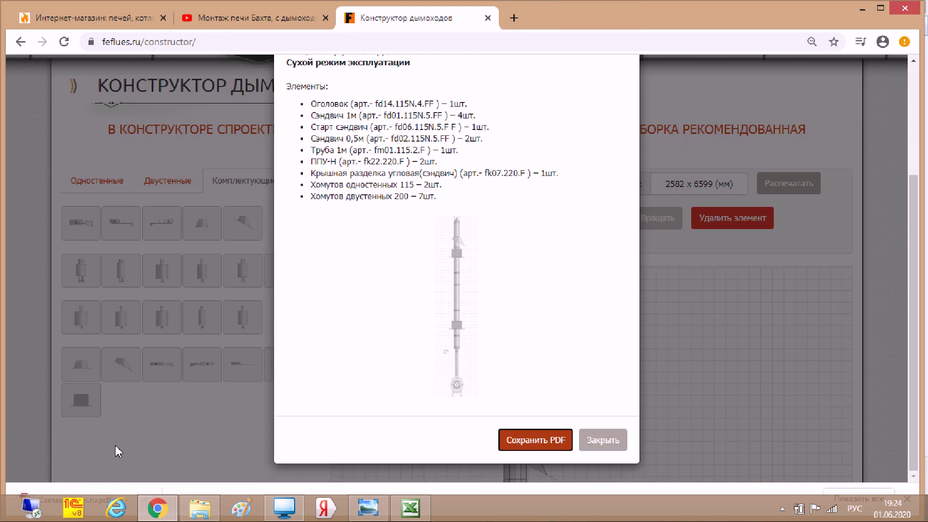
Step: Open the downloaded Схема feflues.ru.pdf and review its drawing, dimensions and element list
click(27, 494)
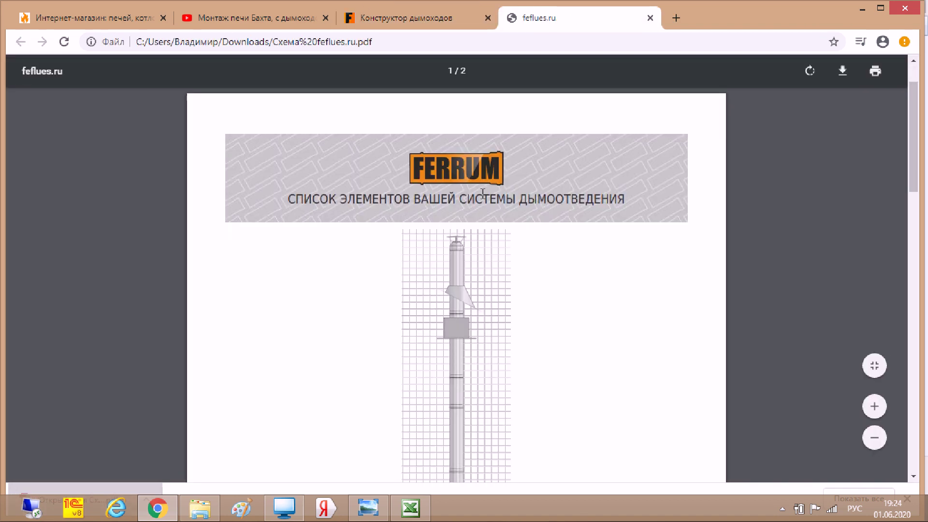
scroll(504, 210, down, 3)
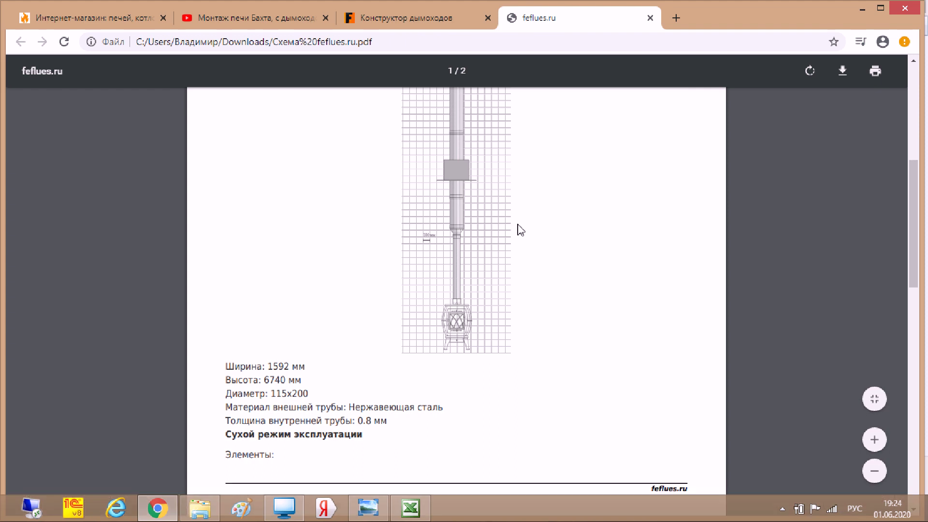
scroll(520, 234, down, 2)
scroll(521, 236, down, 3)
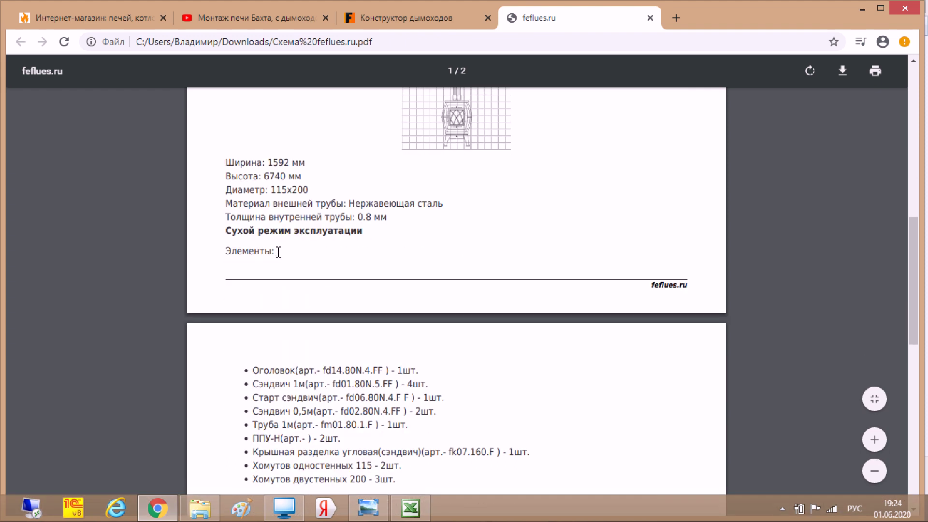
Step: Compare the element list in the PDF with the goods in the Excel order Заказ Шатура (Печь Бахта)
scroll(312, 265, down, 2)
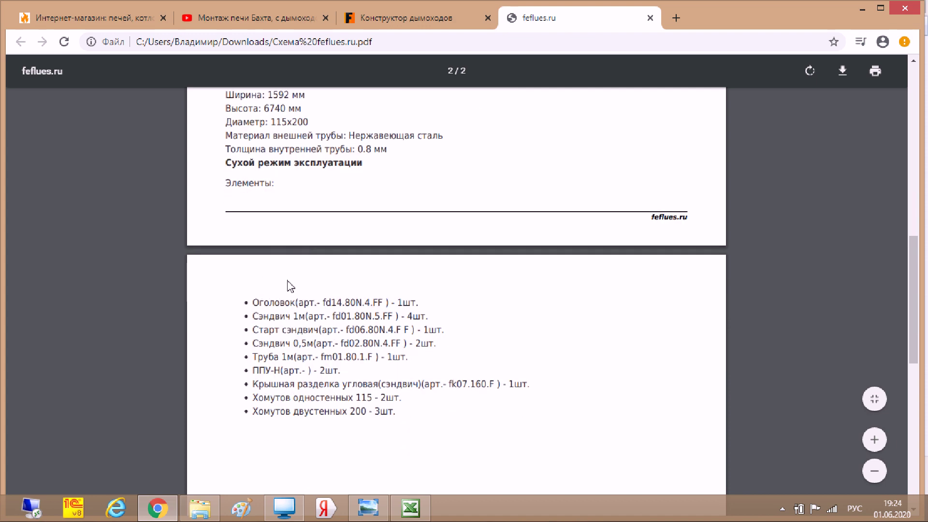
scroll(328, 293, up, 1)
scroll(327, 297, down, 1)
scroll(344, 324, up, 3)
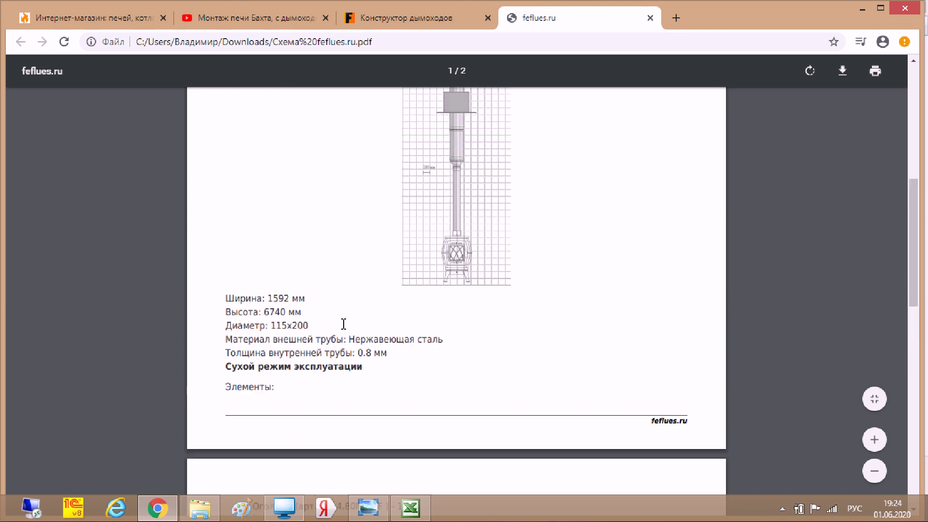
click(410, 509)
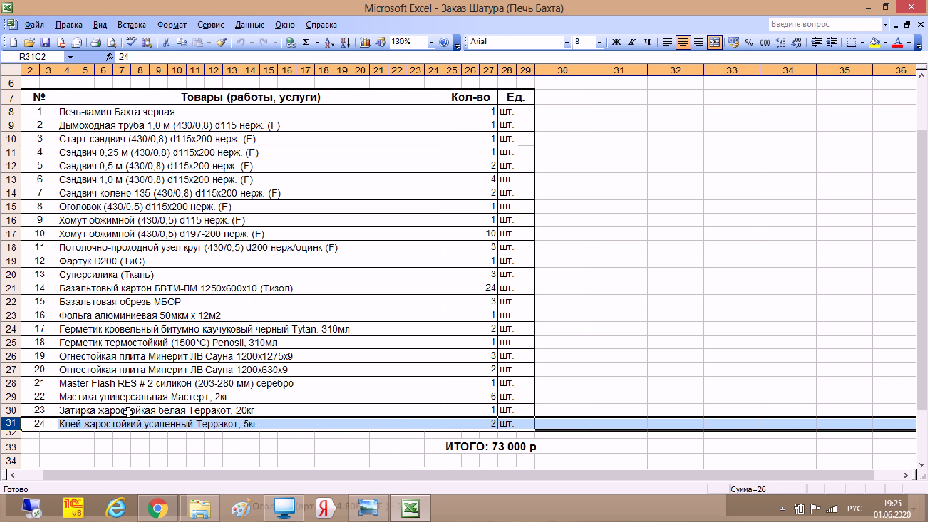
click(406, 508)
scroll(367, 376, down, 5)
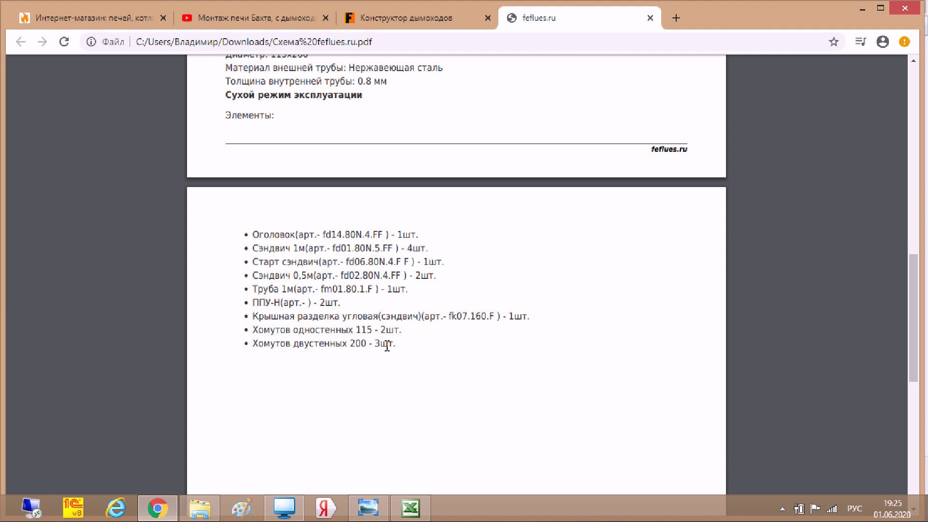
Step: Check the PDF's chimney drawing from stove to cap against its dimensions, pipe material and element quantities
scroll(390, 347, up, 2)
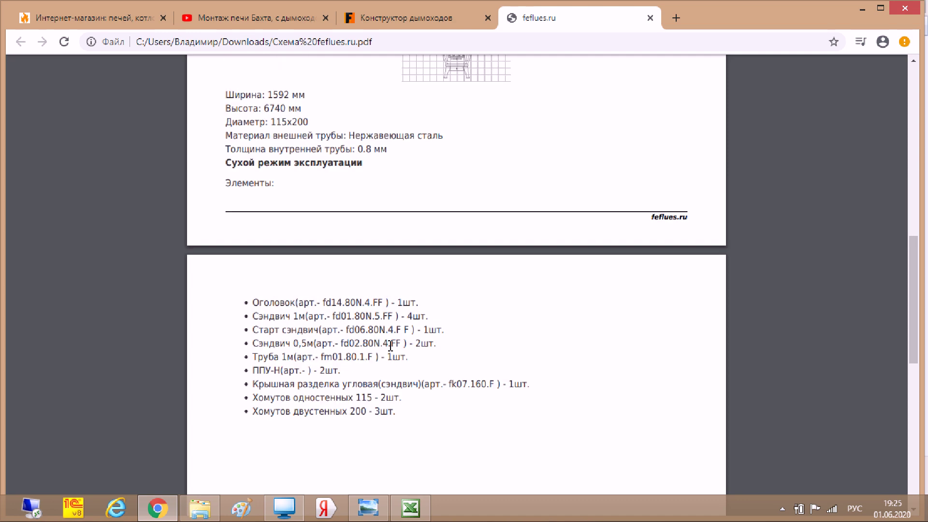
scroll(391, 347, up, 10)
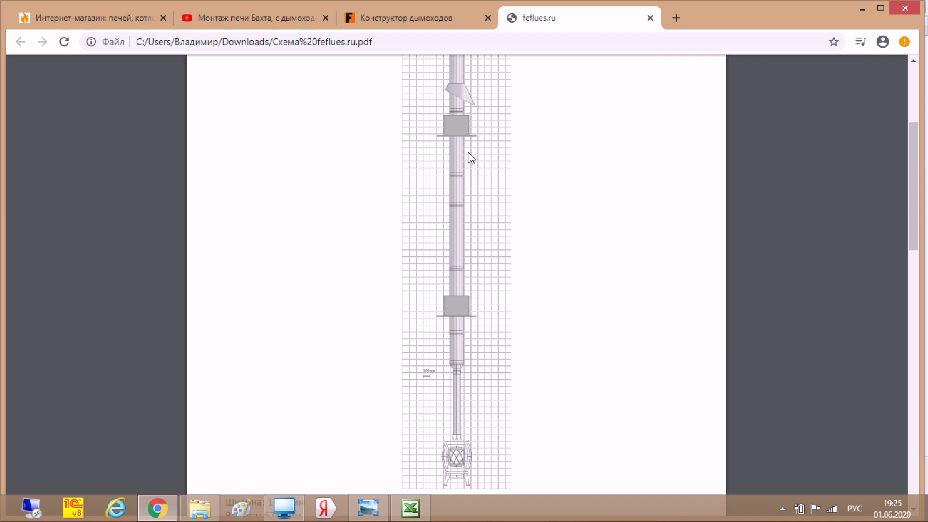
scroll(466, 151, up, 2)
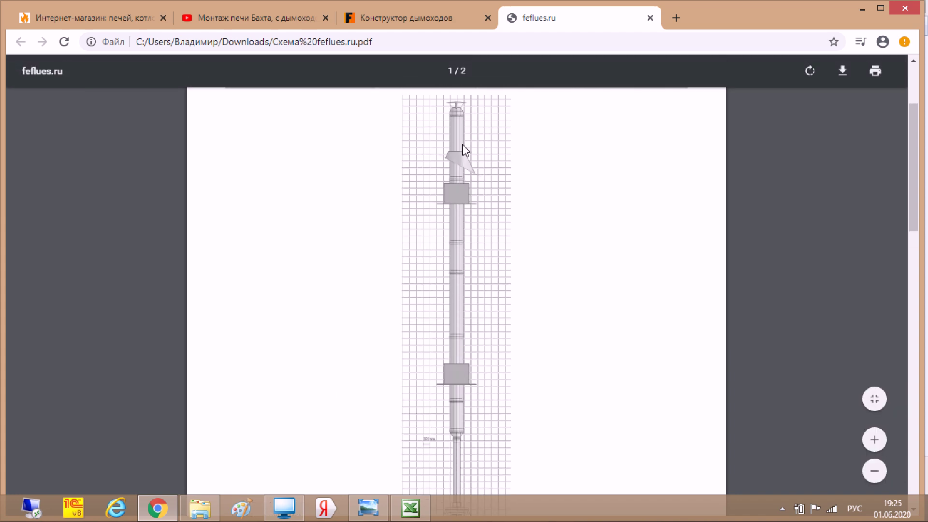
scroll(477, 296, down, 6)
scroll(479, 300, down, 5)
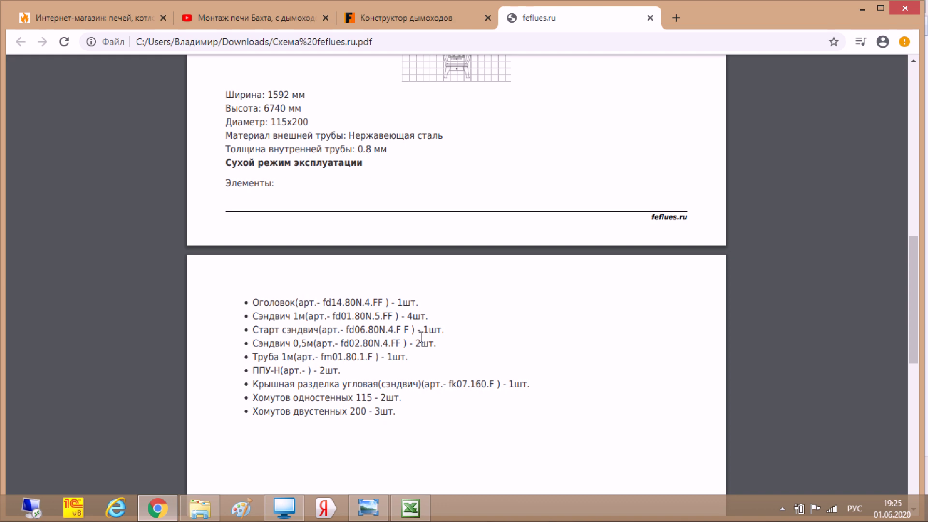
scroll(422, 343, up, 2)
scroll(422, 342, down, 15)
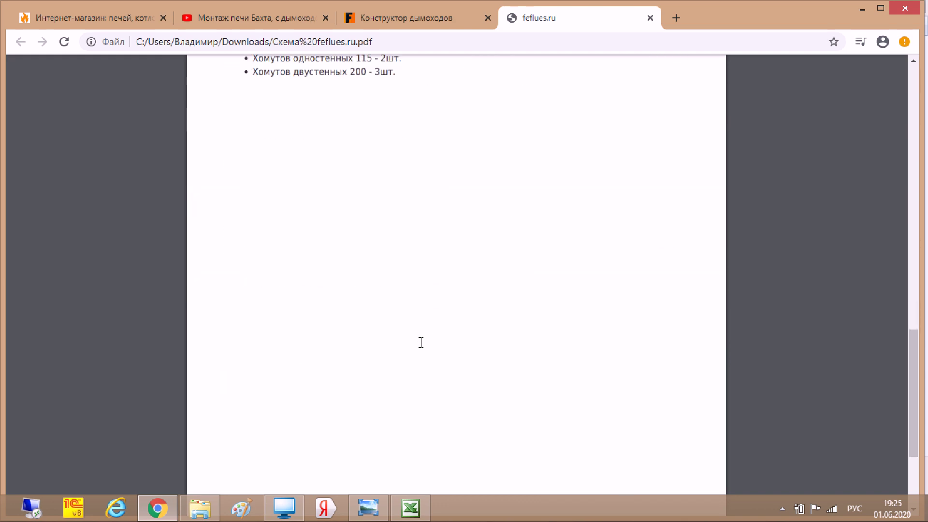
scroll(423, 351, up, 10)
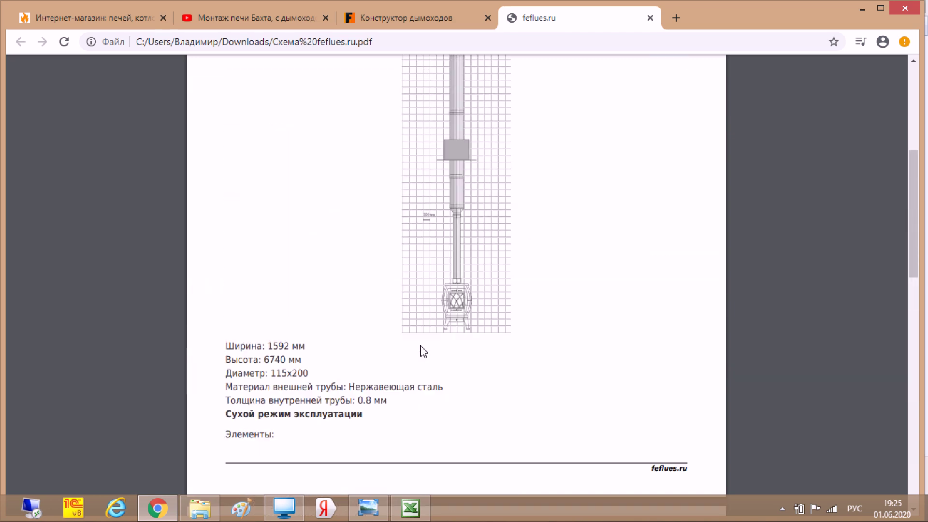
scroll(463, 351, down, 3)
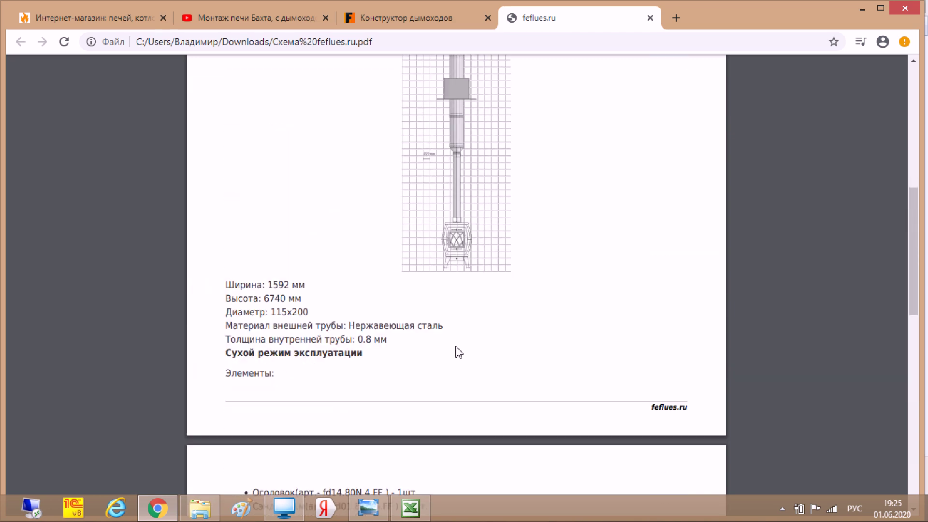
drag(352, 301, 339, 301)
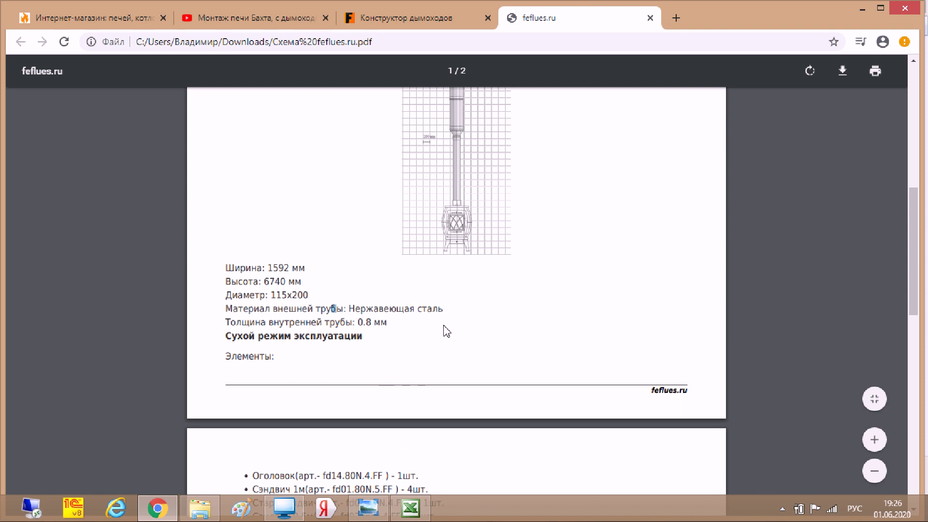
scroll(446, 332, down, 8)
scroll(431, 290, up, 8)
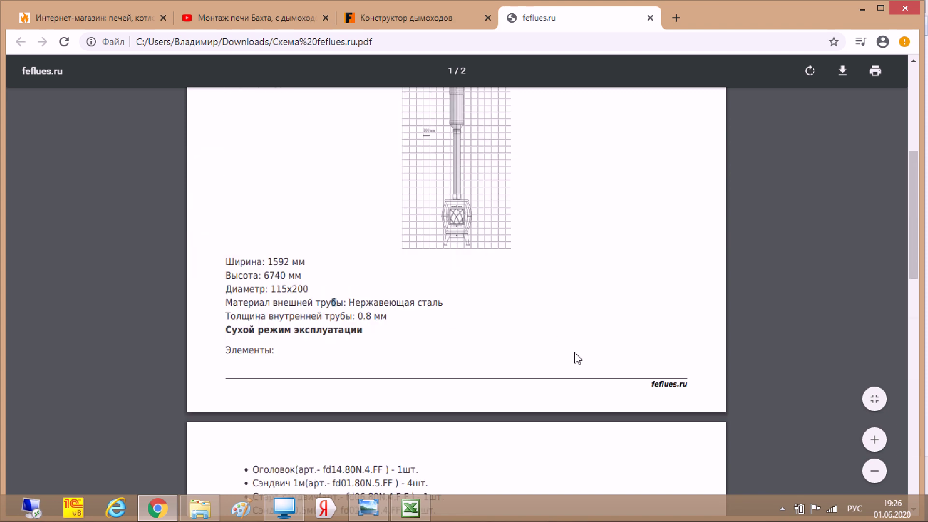
scroll(578, 358, up, 6)
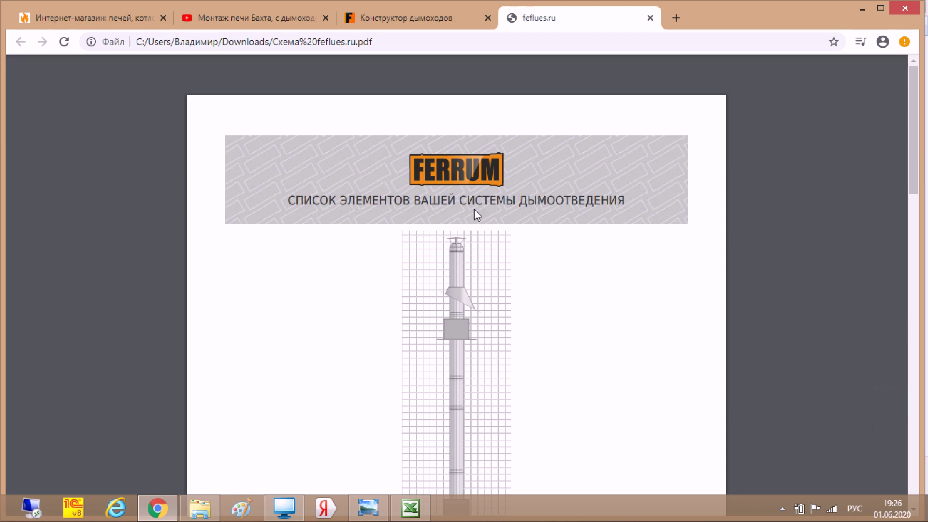
Step: Switch back to the chimney constructor and close the printable summary
click(446, 28)
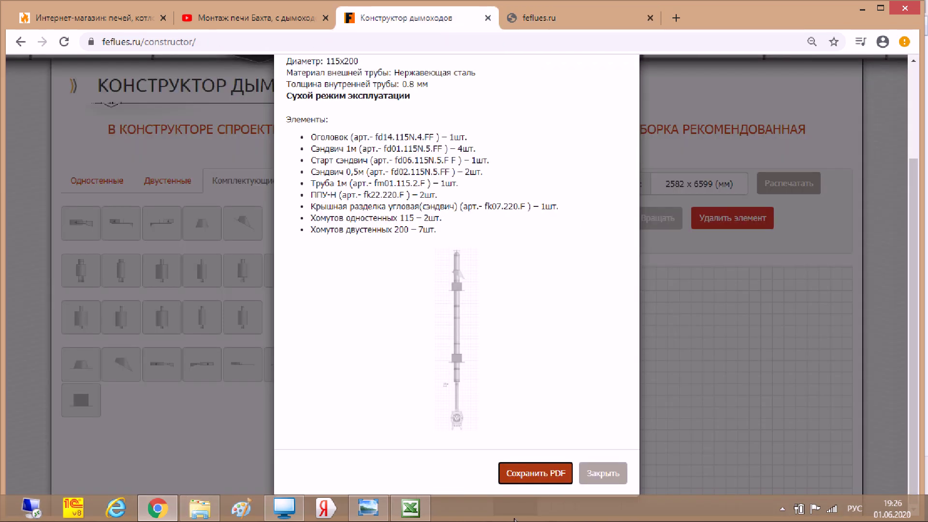
click(603, 473)
scroll(611, 391, up, 2)
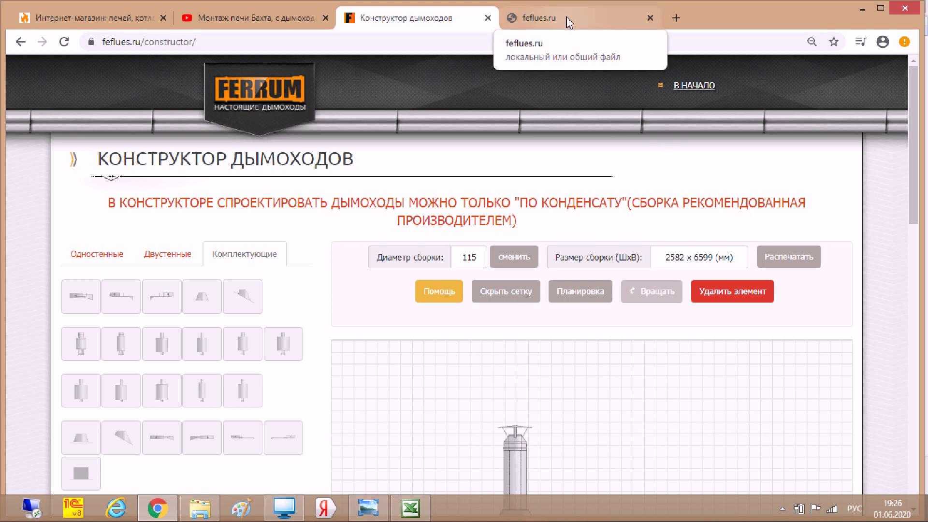
Step: Reopen the feflues.ru PDF and read both pages through, covering the chimney parameters, article numbers and clamp quantities
click(599, 18)
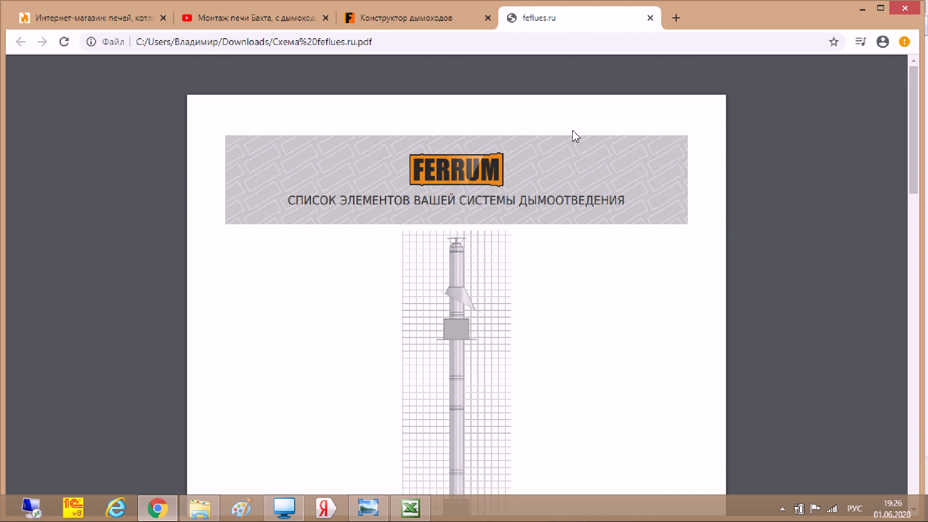
scroll(570, 252, down, 5)
scroll(570, 256, down, 6)
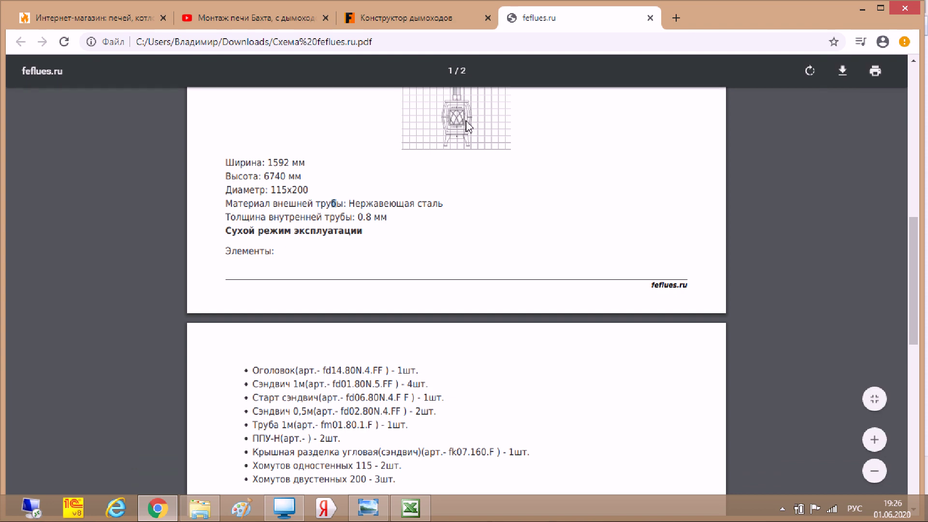
scroll(431, 192, down, 1)
scroll(432, 193, down, 2)
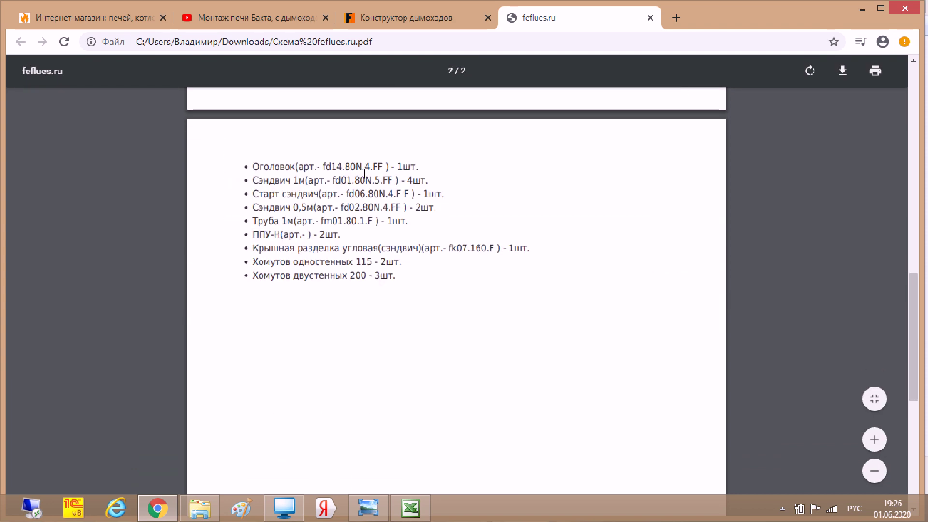
scroll(309, 177, up, 3)
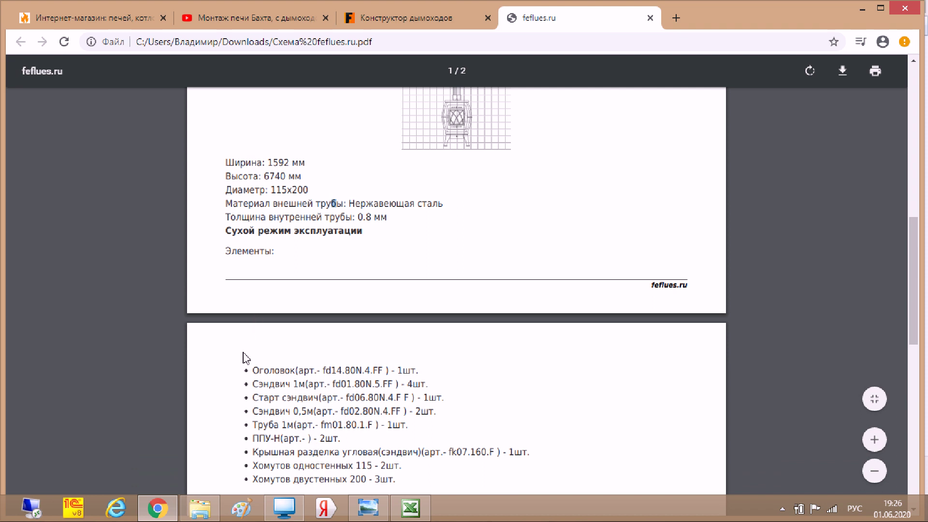
scroll(300, 353, down, 7)
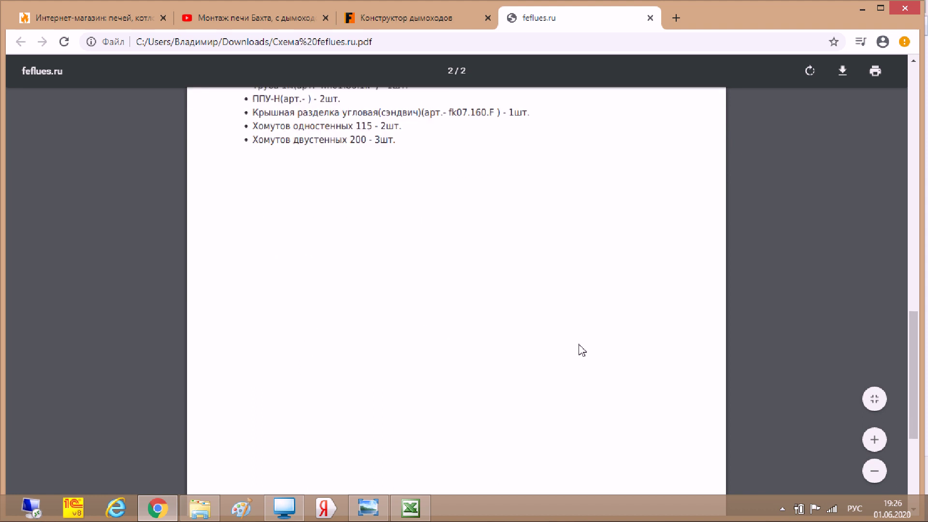
scroll(550, 360, down, 3)
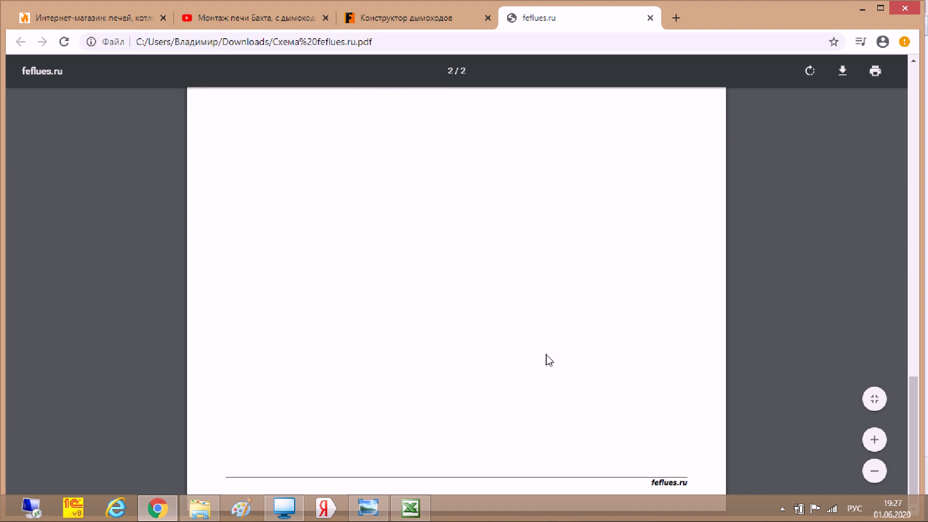
scroll(550, 360, up, 6)
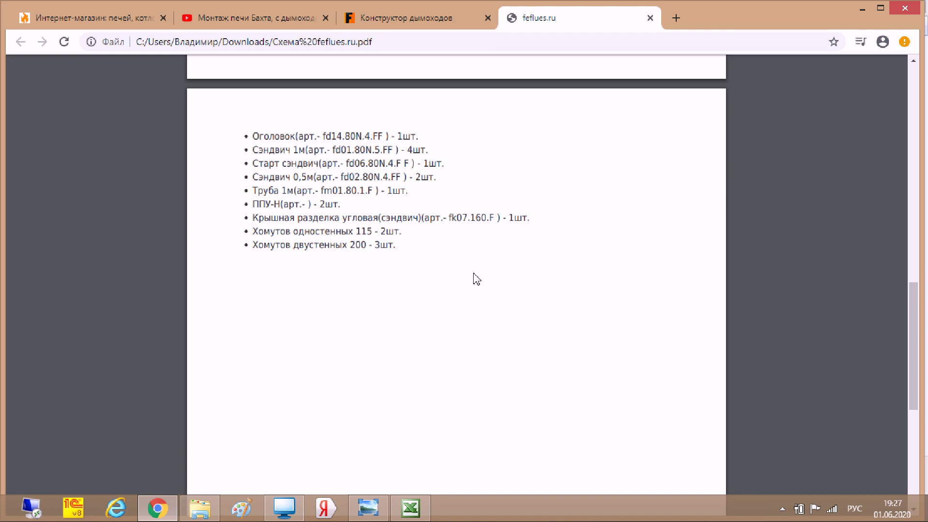
scroll(472, 278, up, 10)
scroll(476, 280, up, 4)
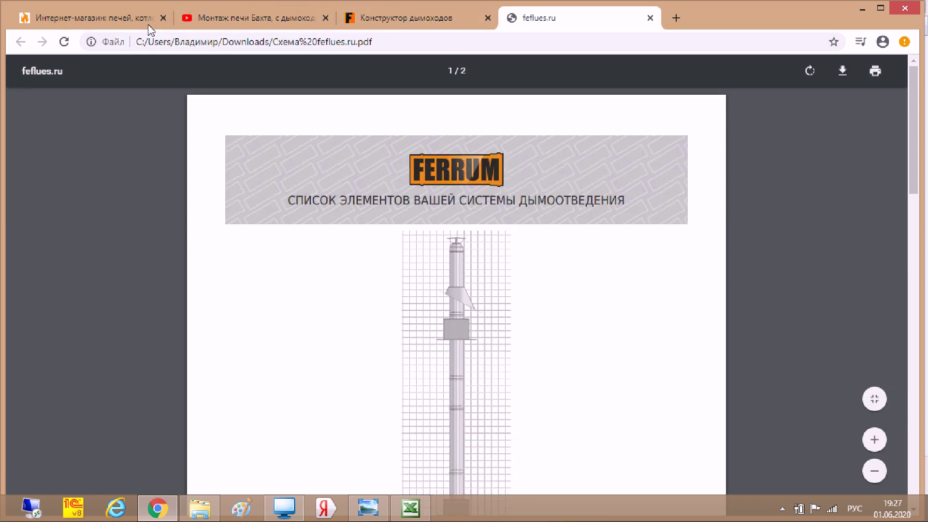
Step: View the stoves-market.ru home page, and return to the constructor to look over the assembled chimney from cap to stove
click(116, 18)
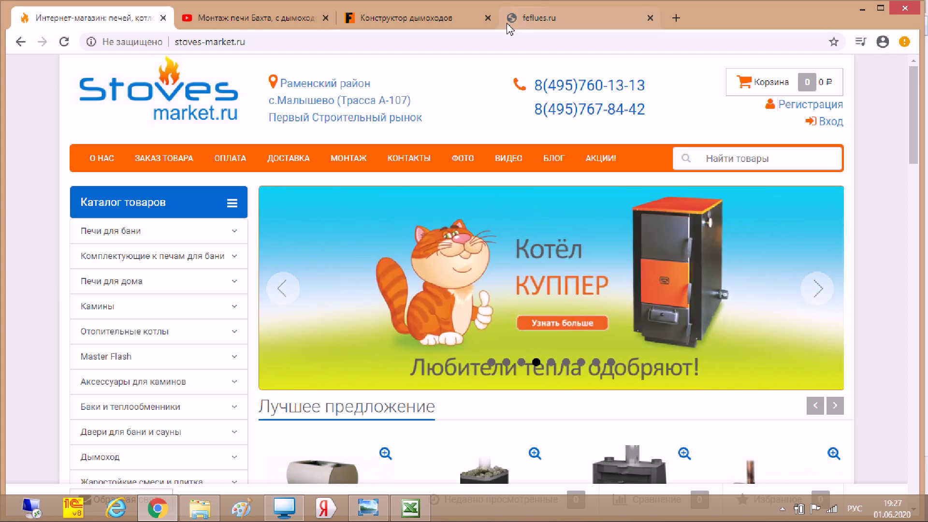
click(434, 16)
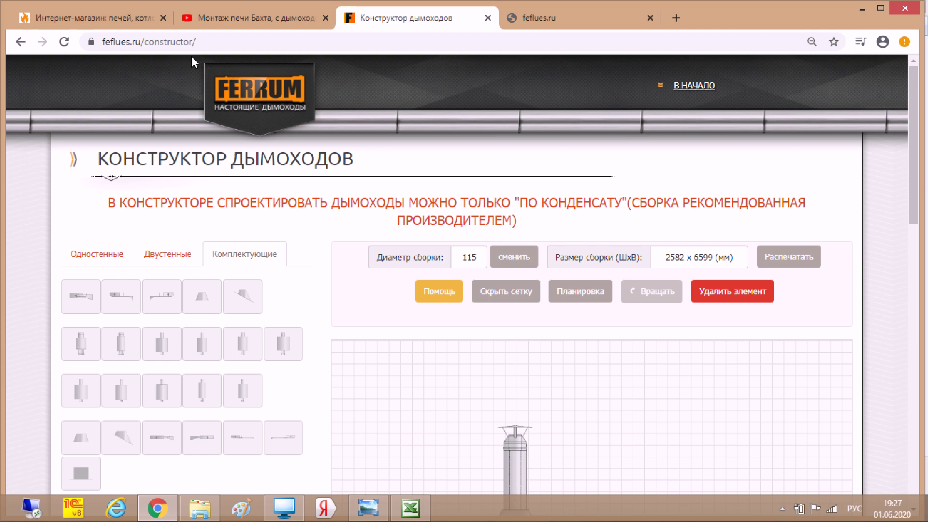
scroll(522, 183, down, 12)
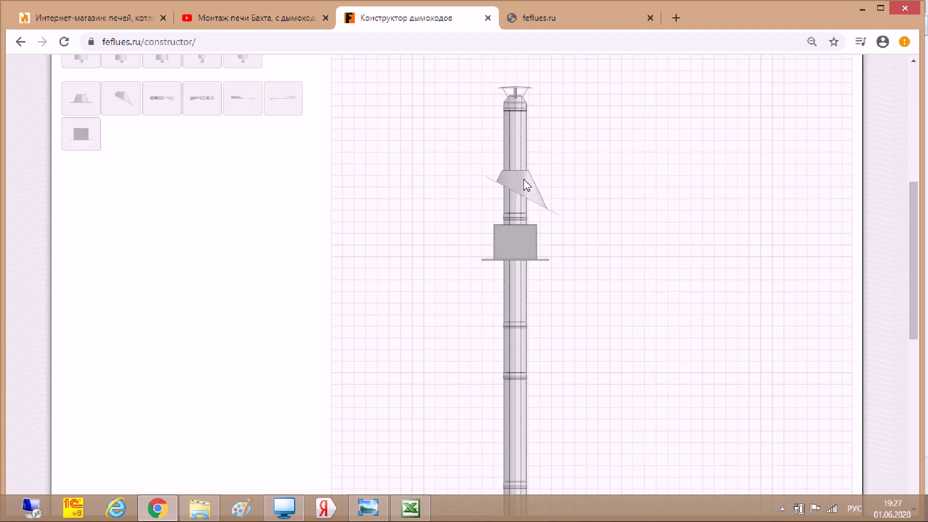
scroll(527, 185, down, 6)
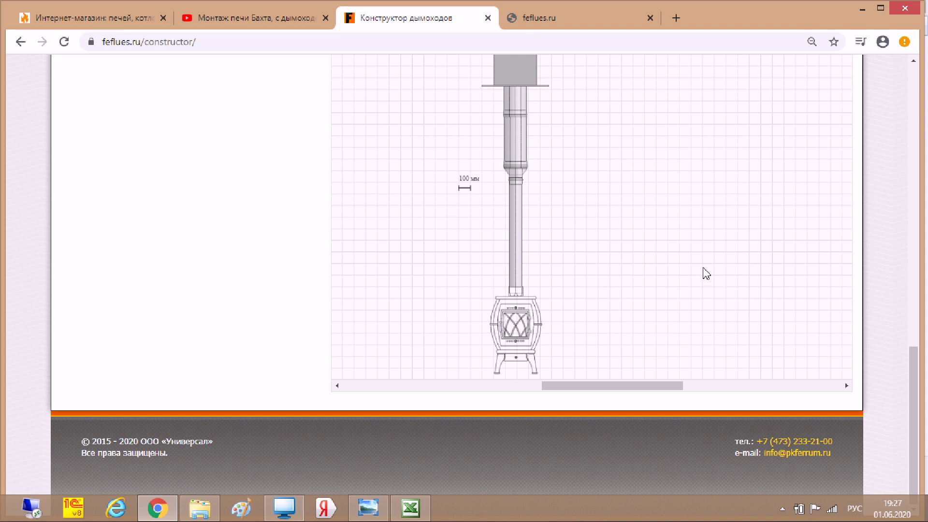
scroll(706, 273, up, 5)
scroll(717, 282, up, 3)
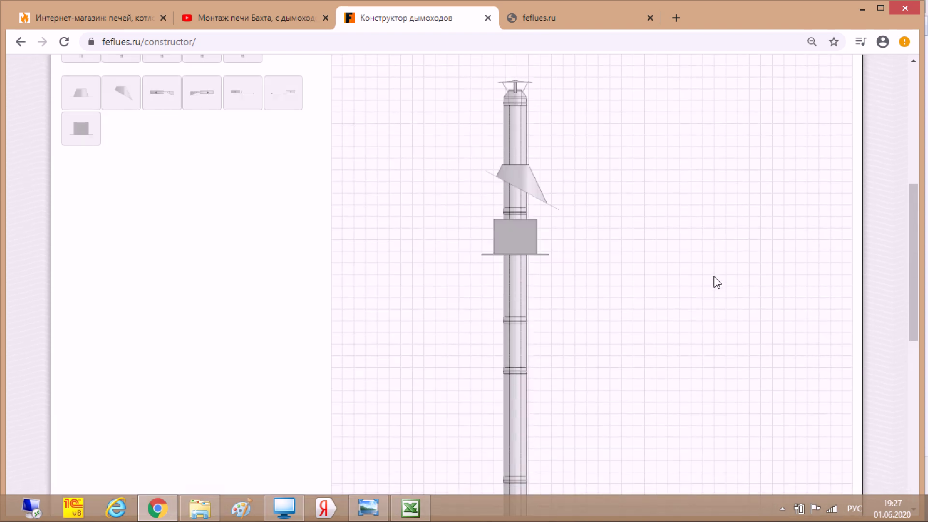
scroll(718, 282, up, 4)
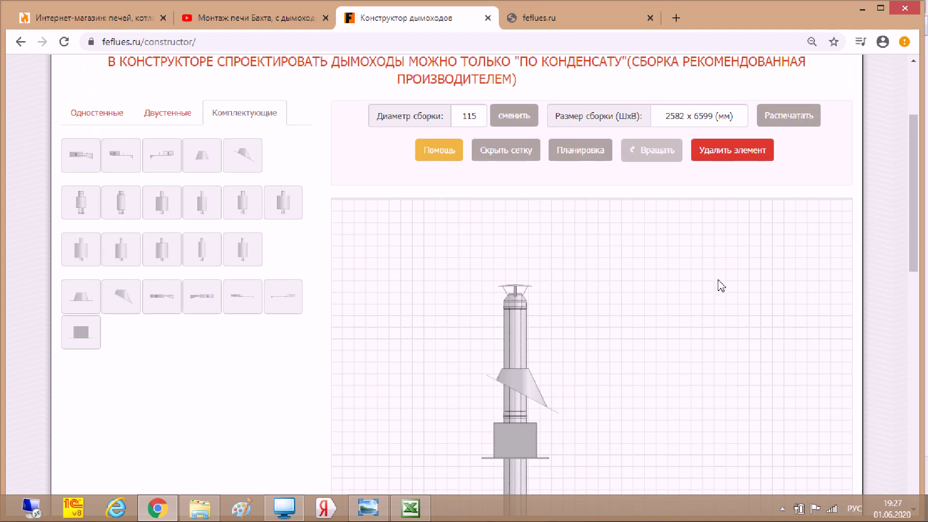